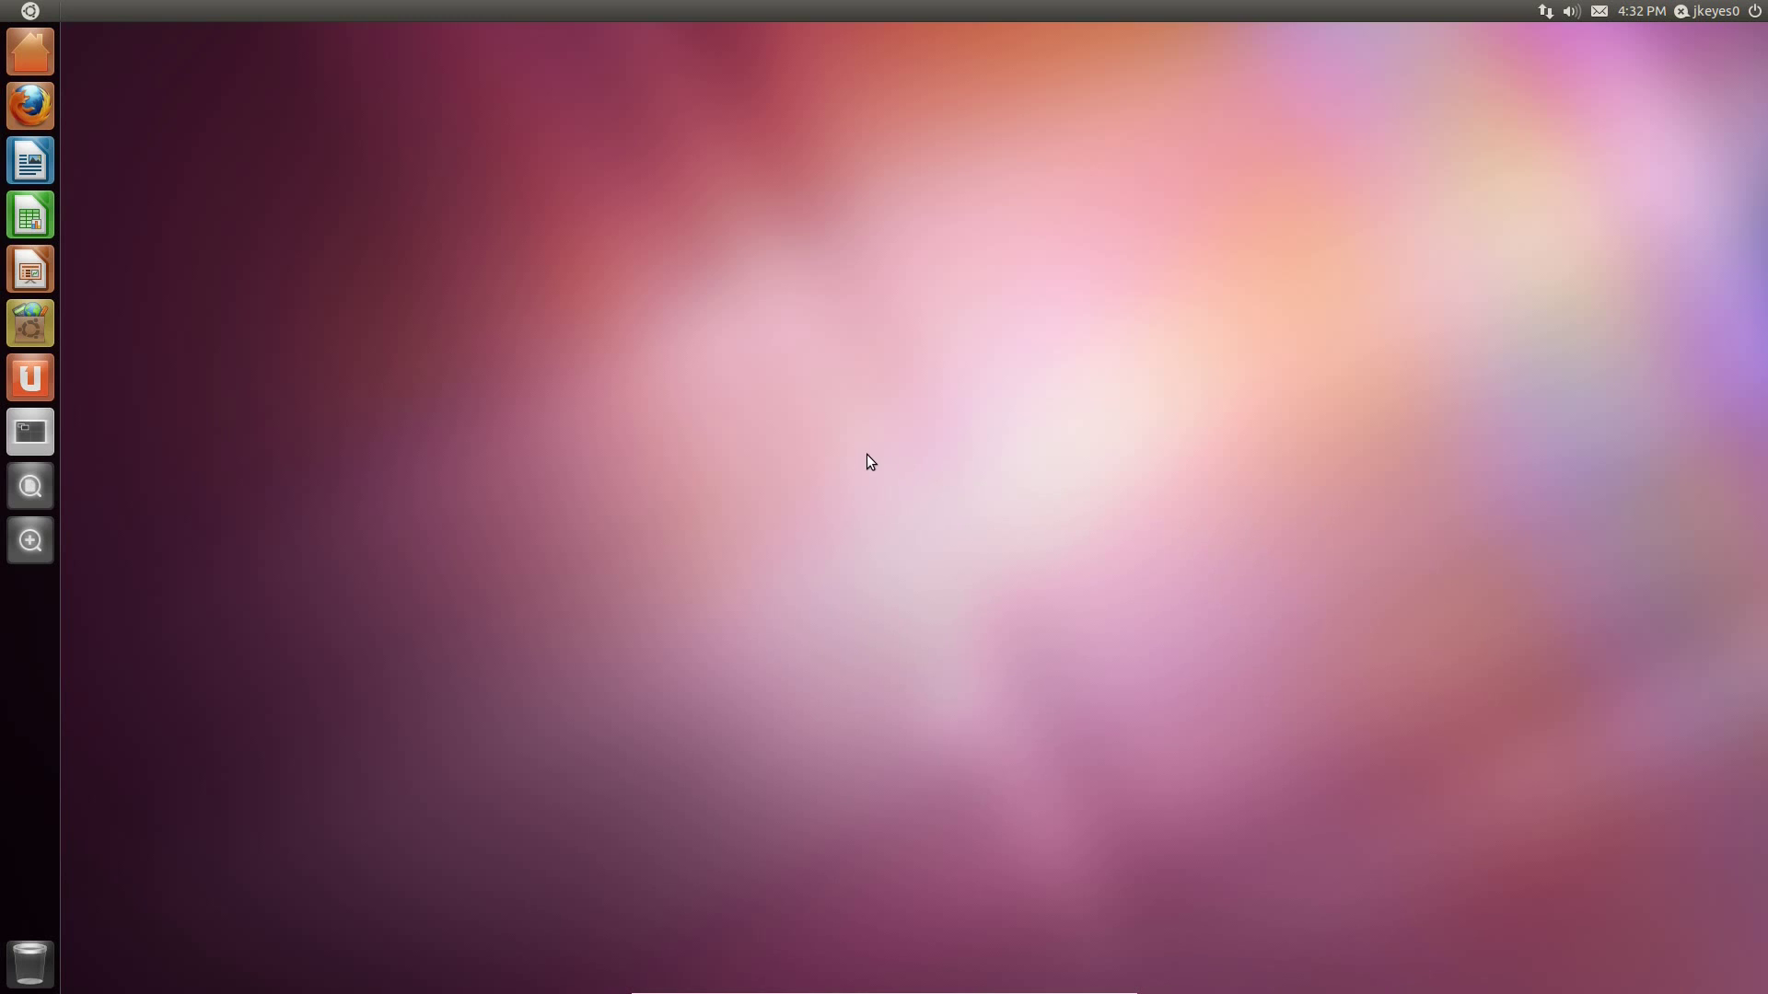
Toggle the Dash open and closed with the Ubuntu logo, ending on the Shortcuts home.
left_click(30, 12)
left_click(30, 12)
left_click(32, 13)
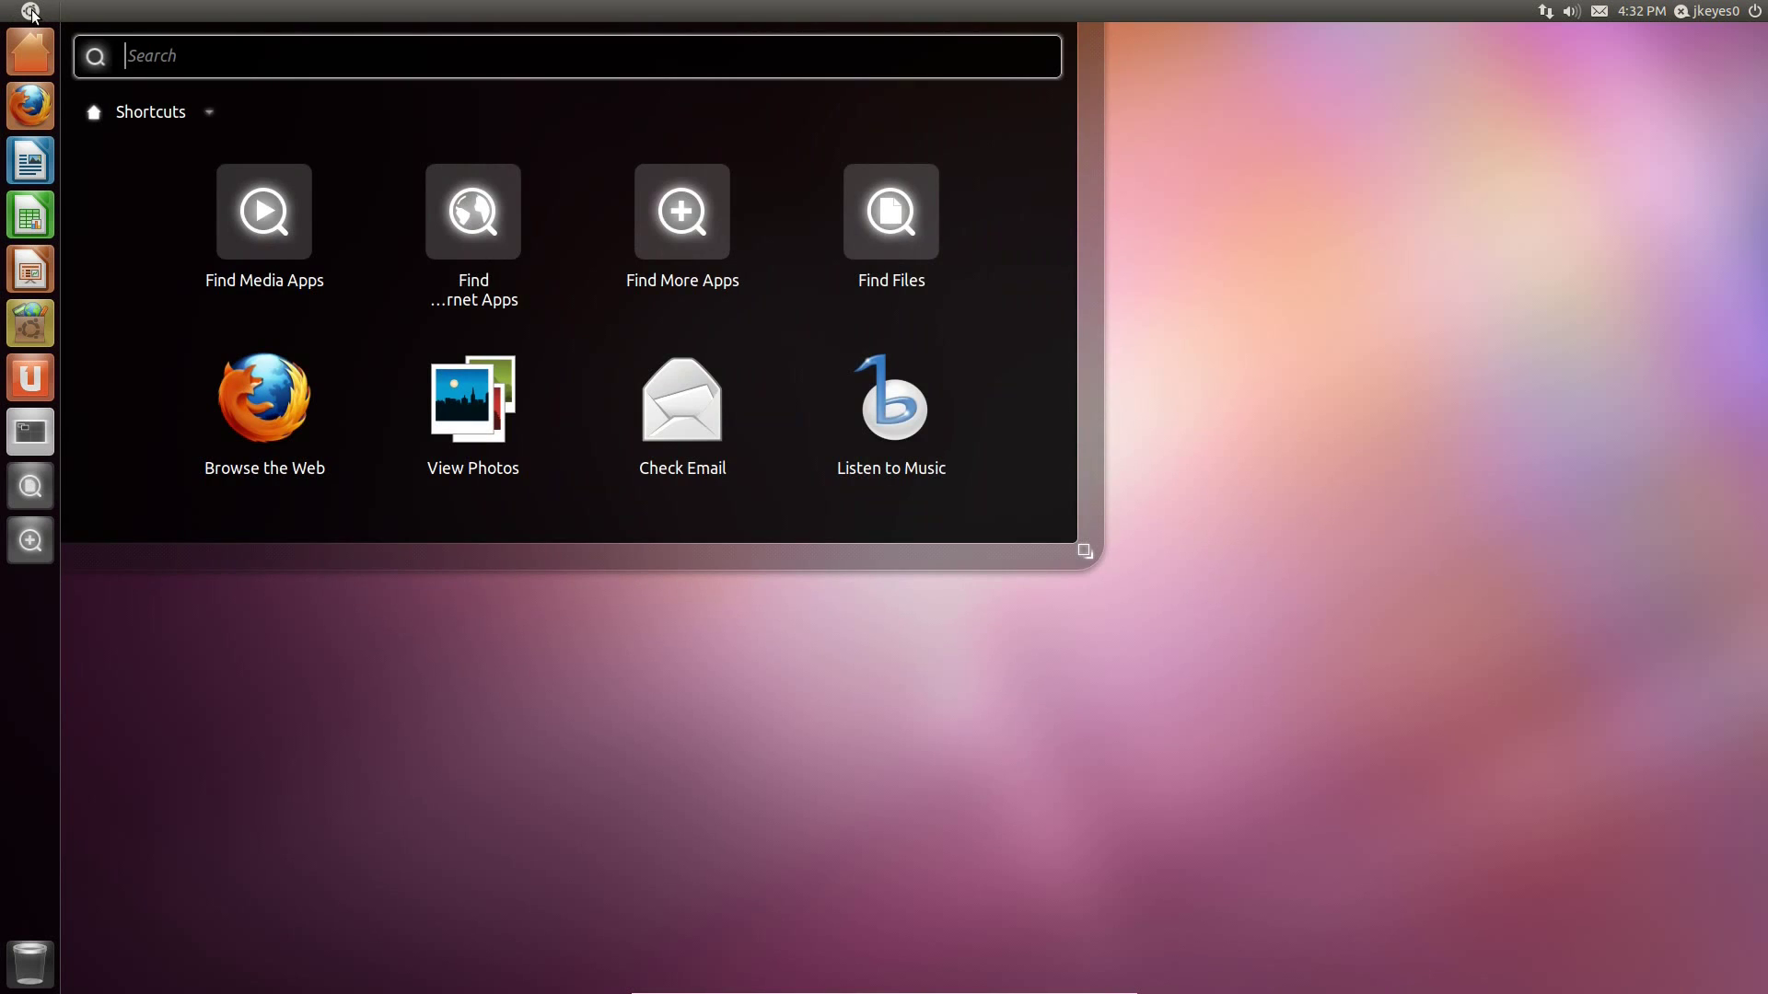
left_click(32, 13)
left_click(32, 13)
left_click(32, 13)
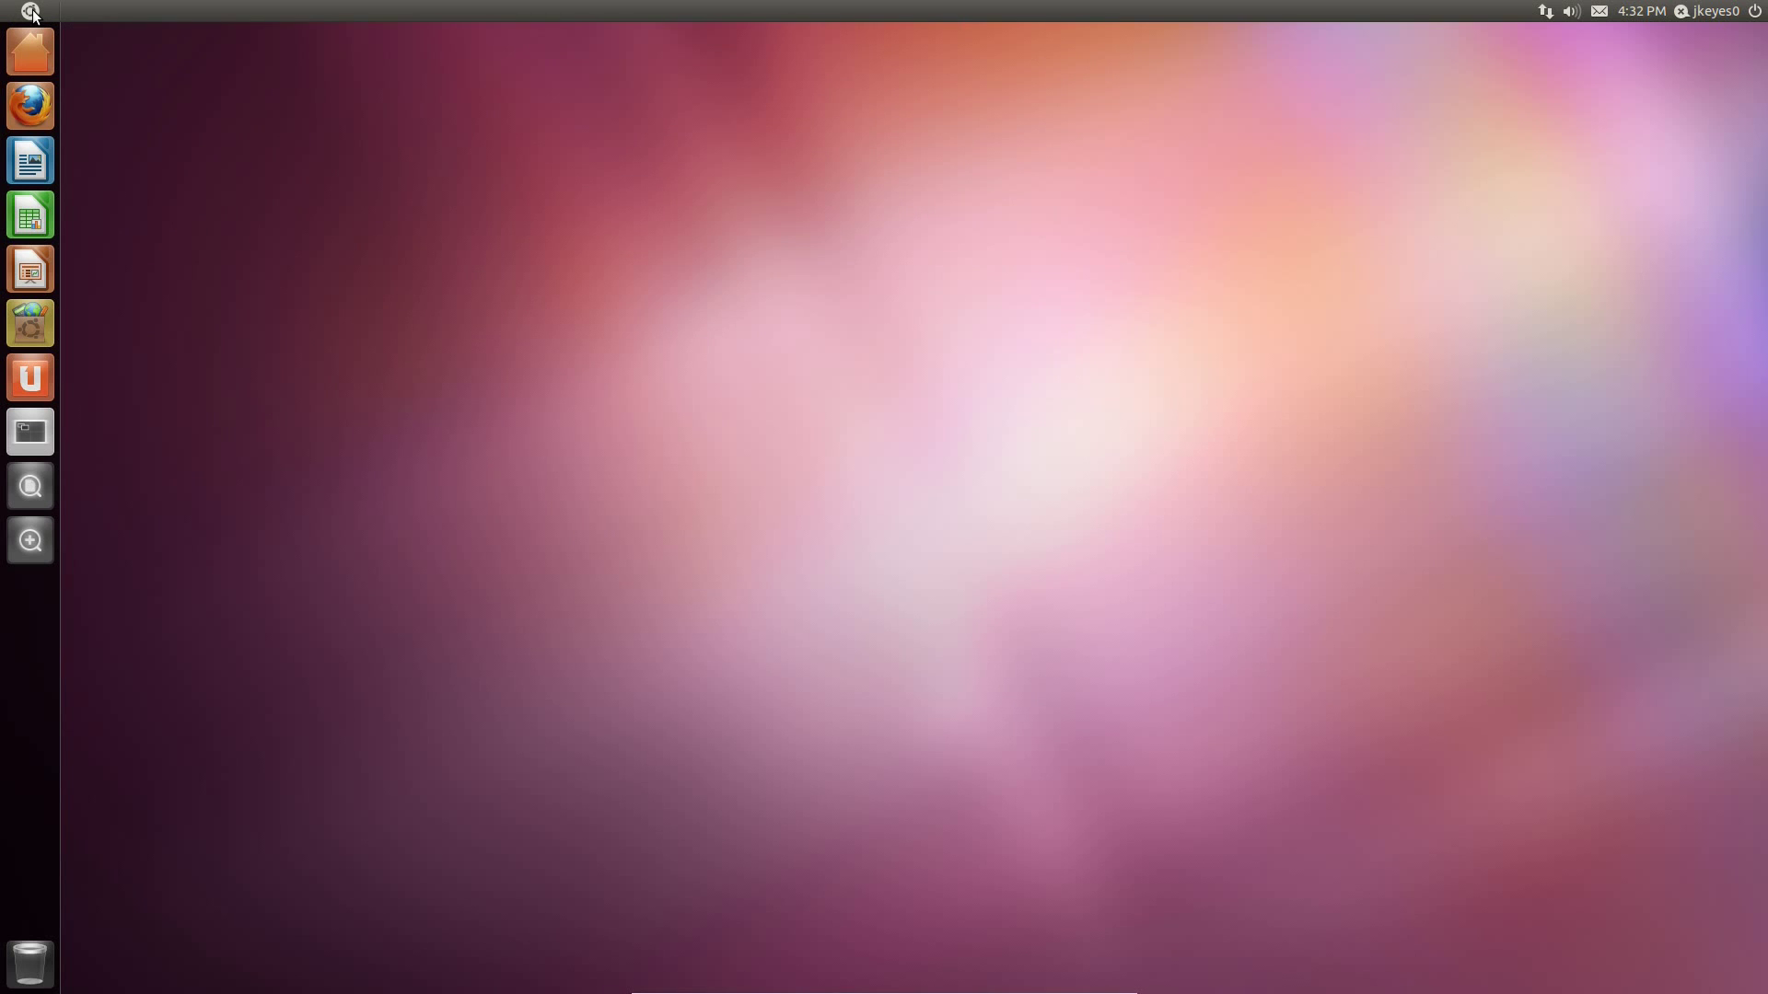
left_click(32, 13)
left_click(32, 13)
left_click(33, 13)
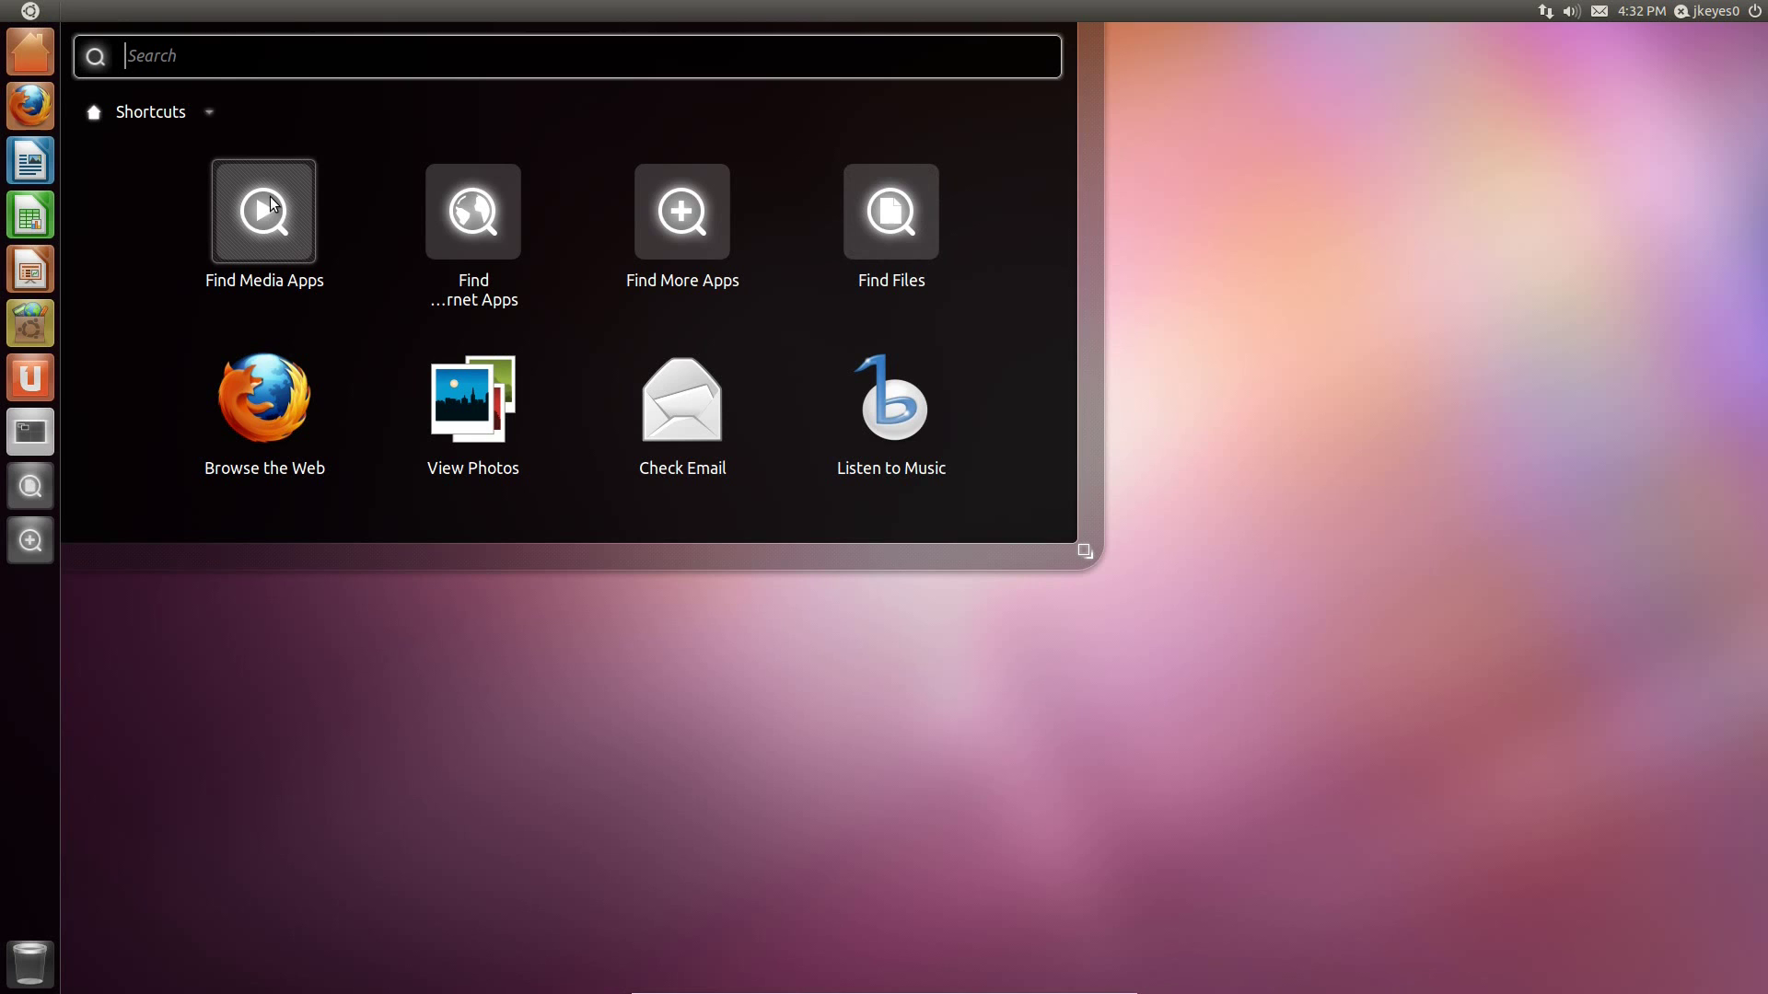
Expand the Applications lens to 'See 73 more results', scroll the Installed list, then close the Dash.
left_click(30, 541)
left_click(30, 540)
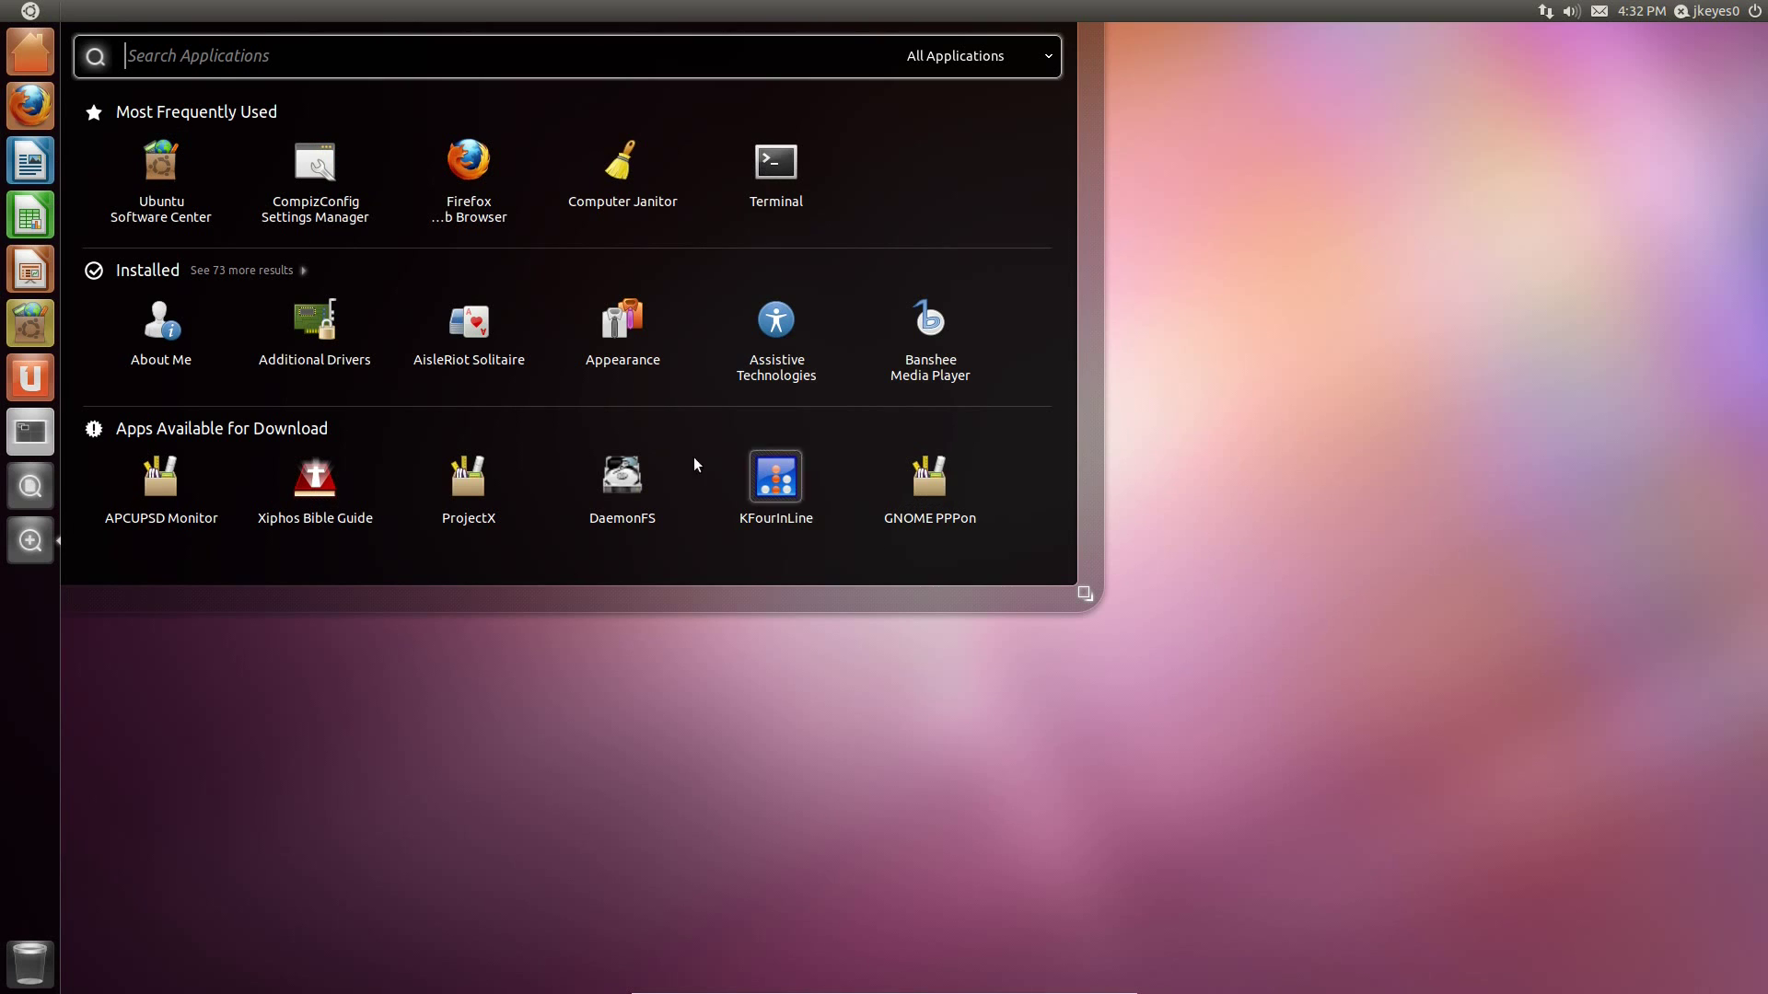
left_click(250, 269)
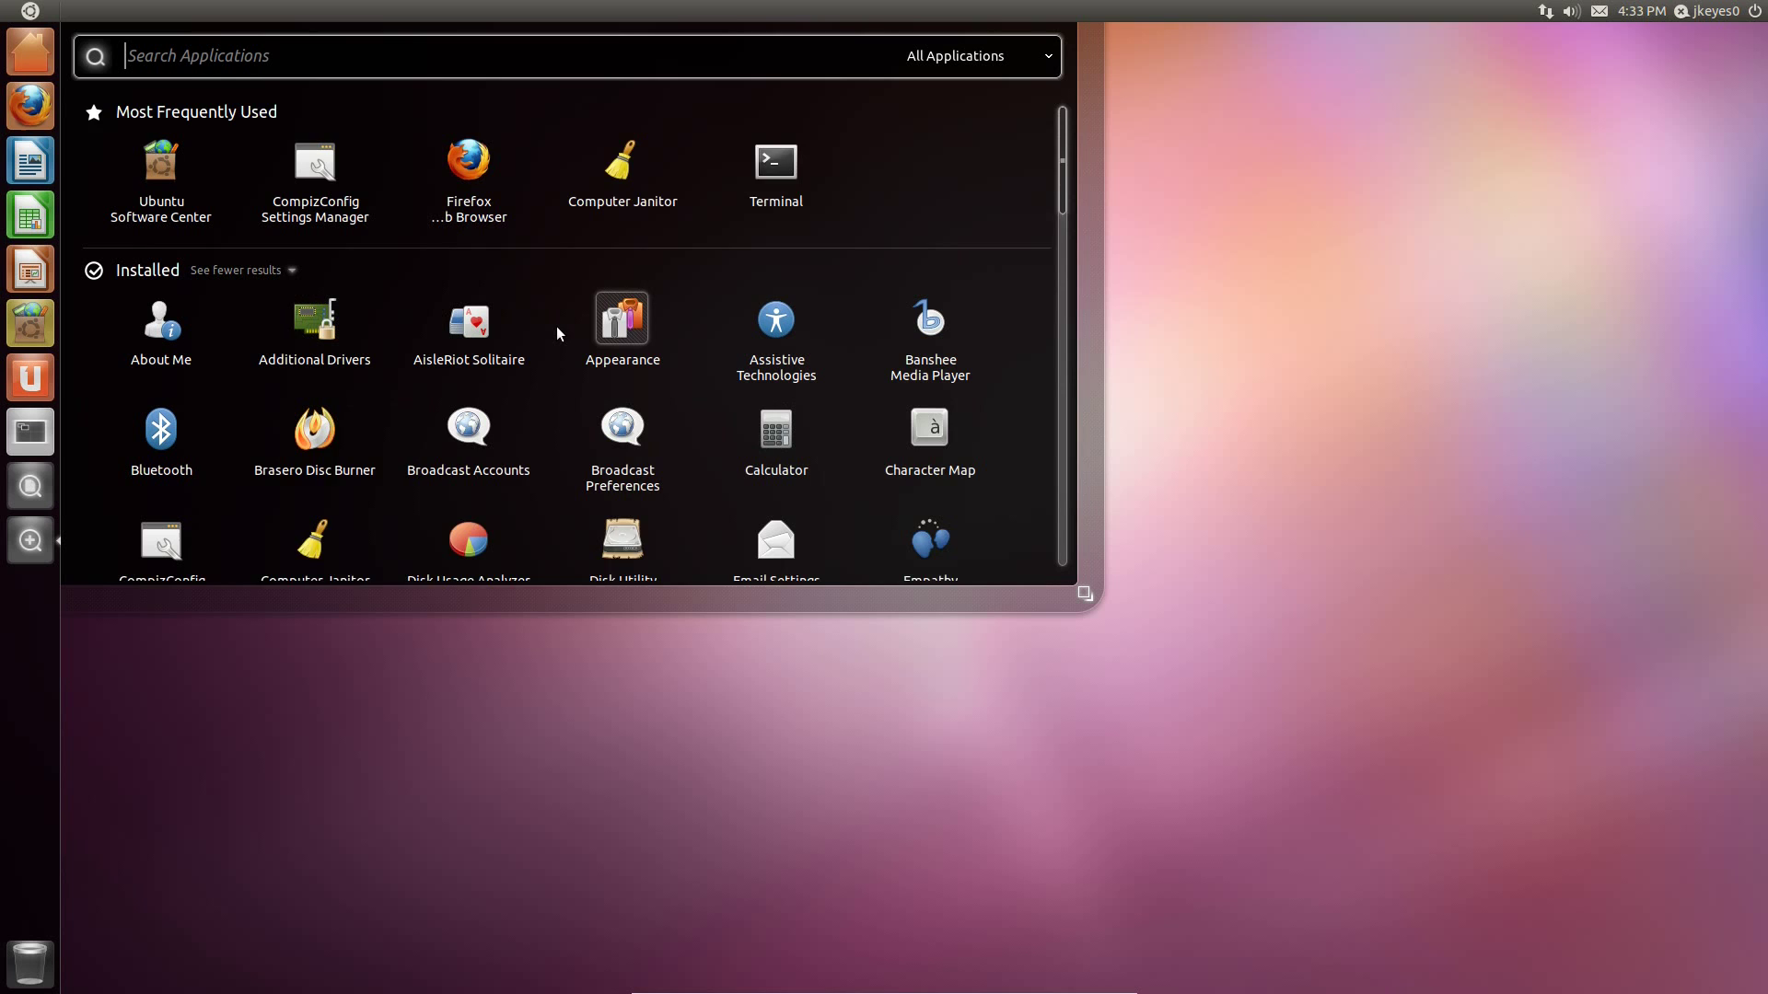
scroll(553, 345, "down", 3)
scroll(548, 334, "down", 2)
scroll(547, 339, "up", 4)
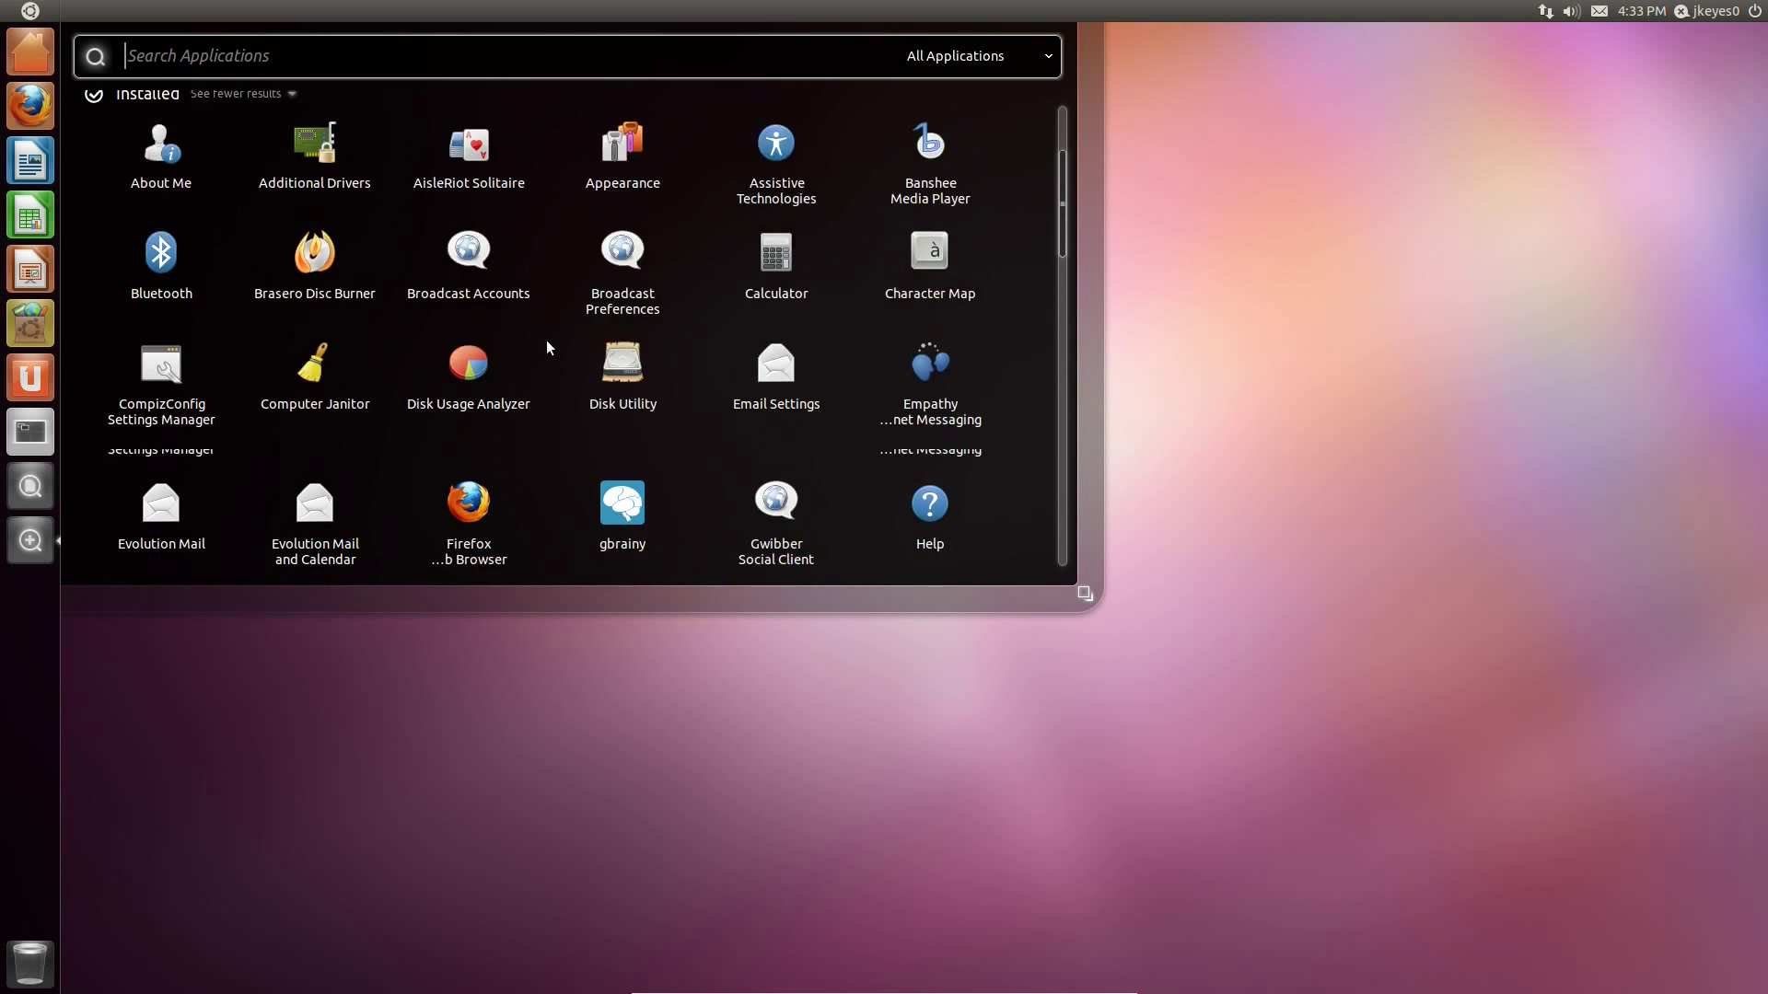
left_click(554, 339)
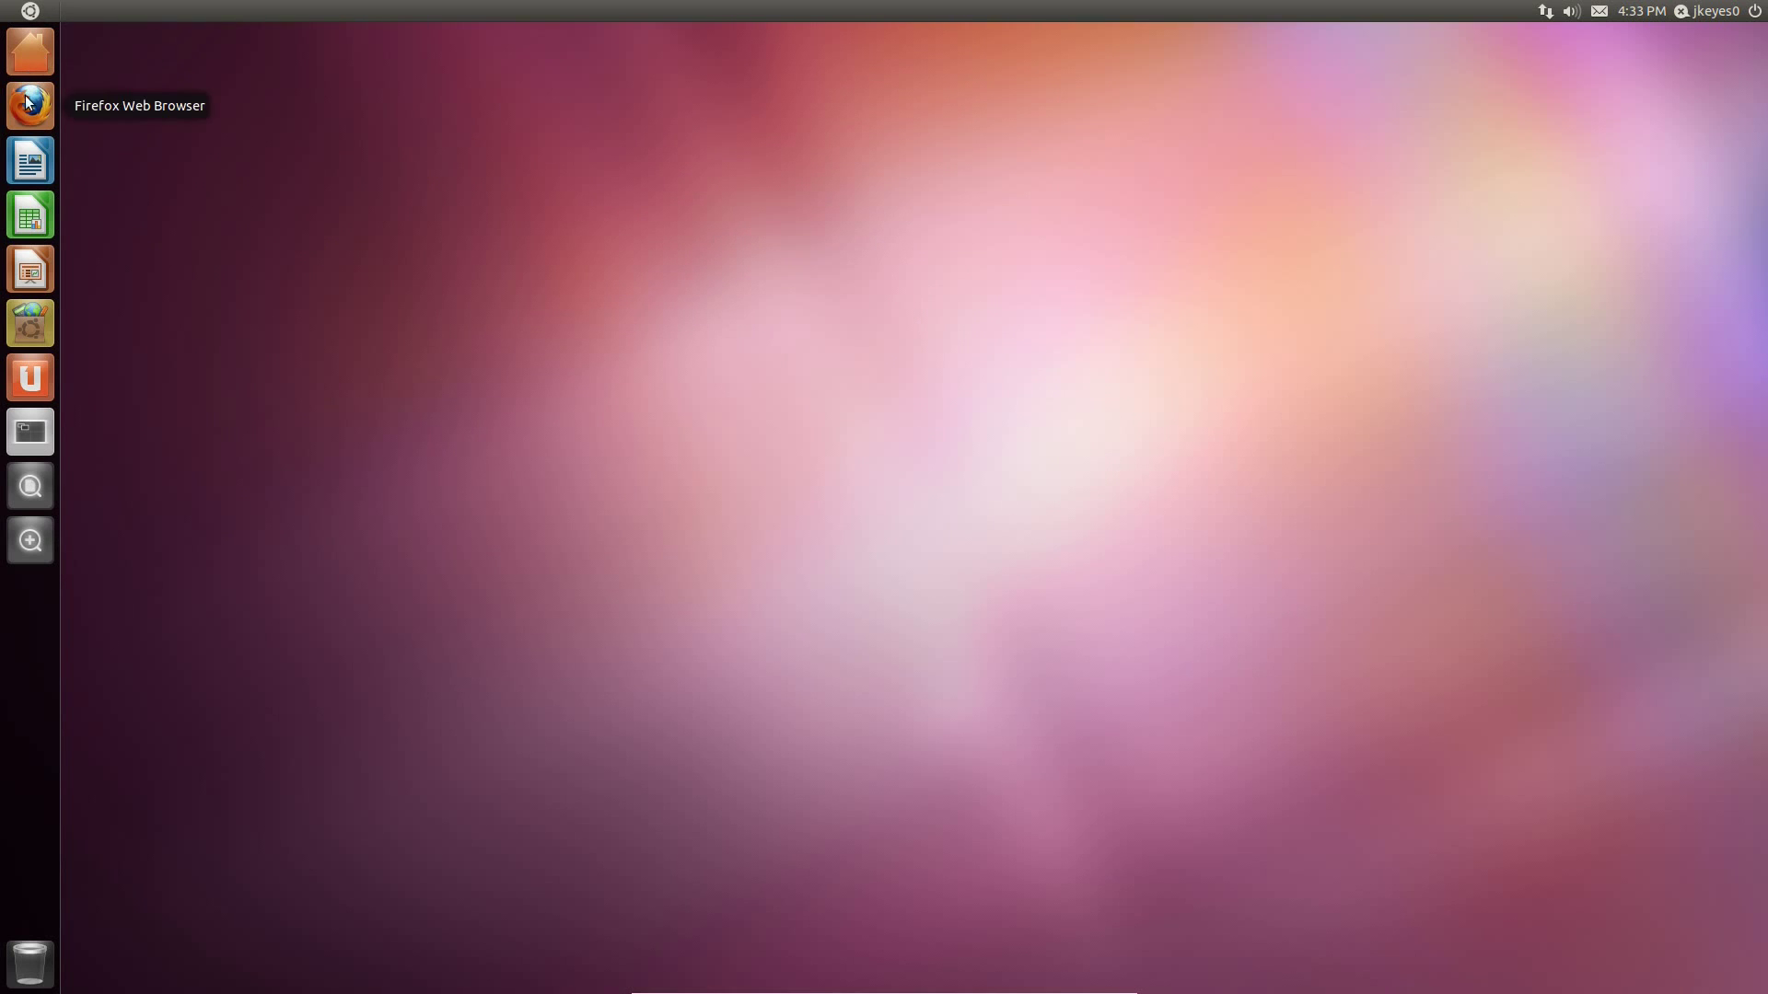
right_click(39, 118)
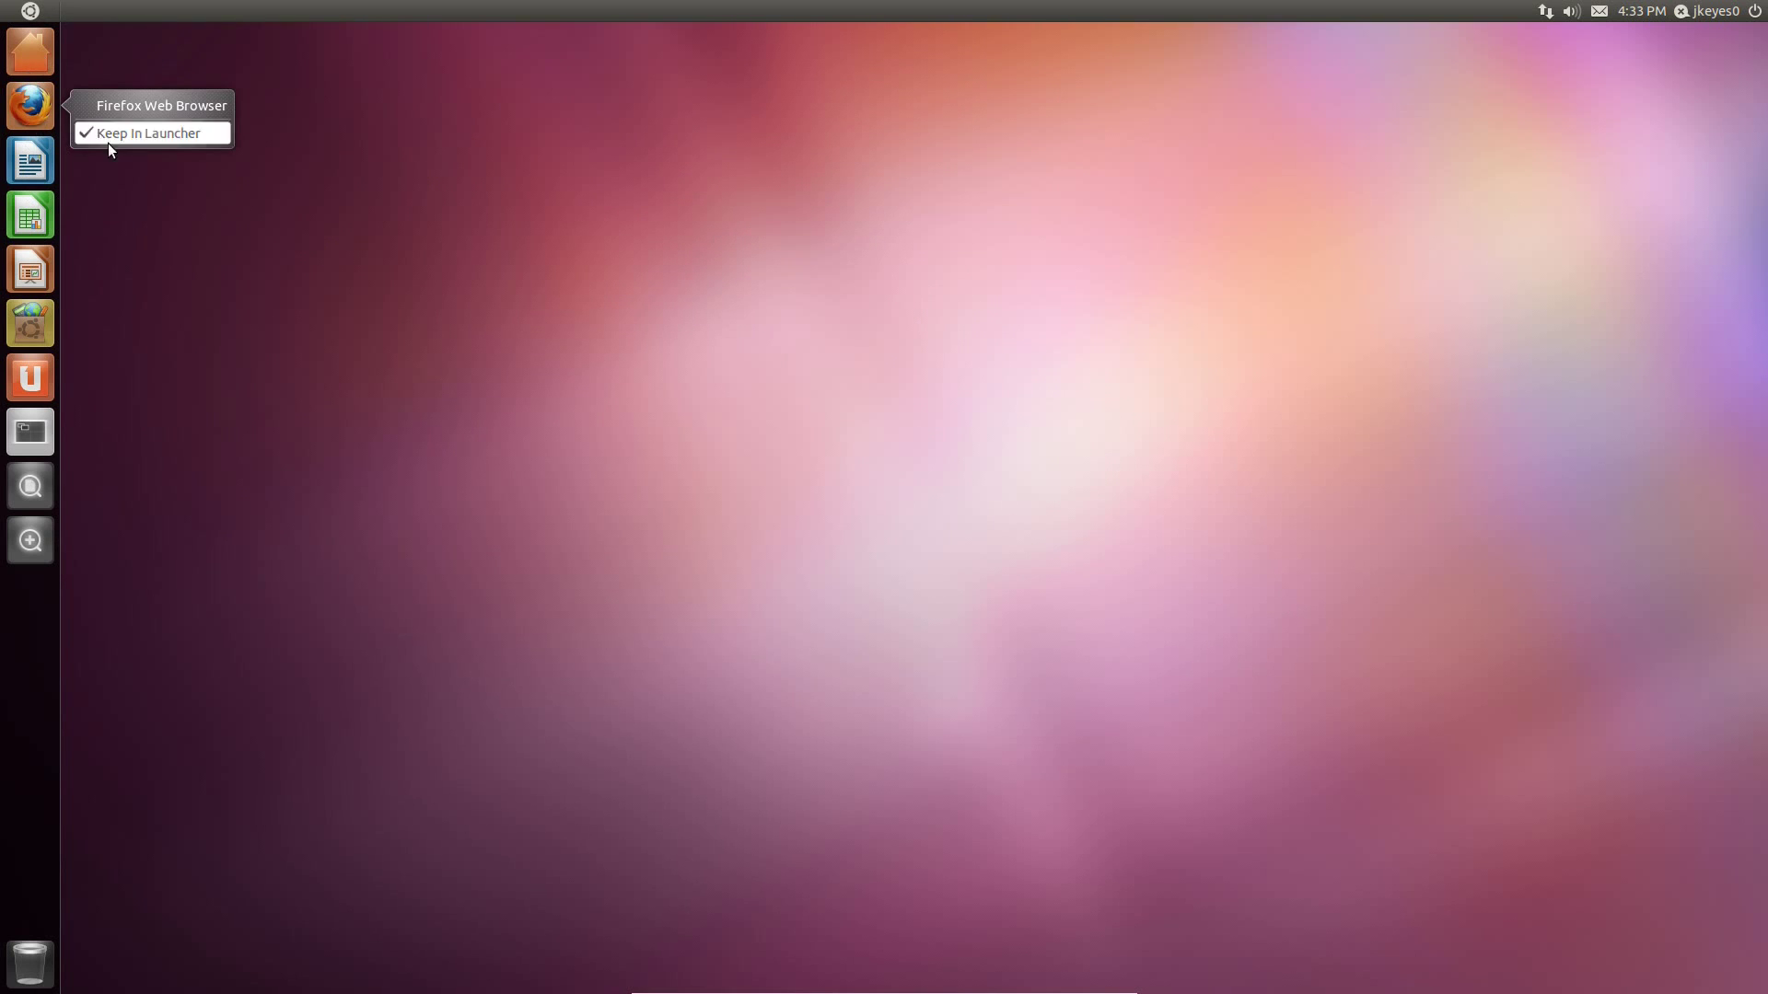
right_click(37, 487)
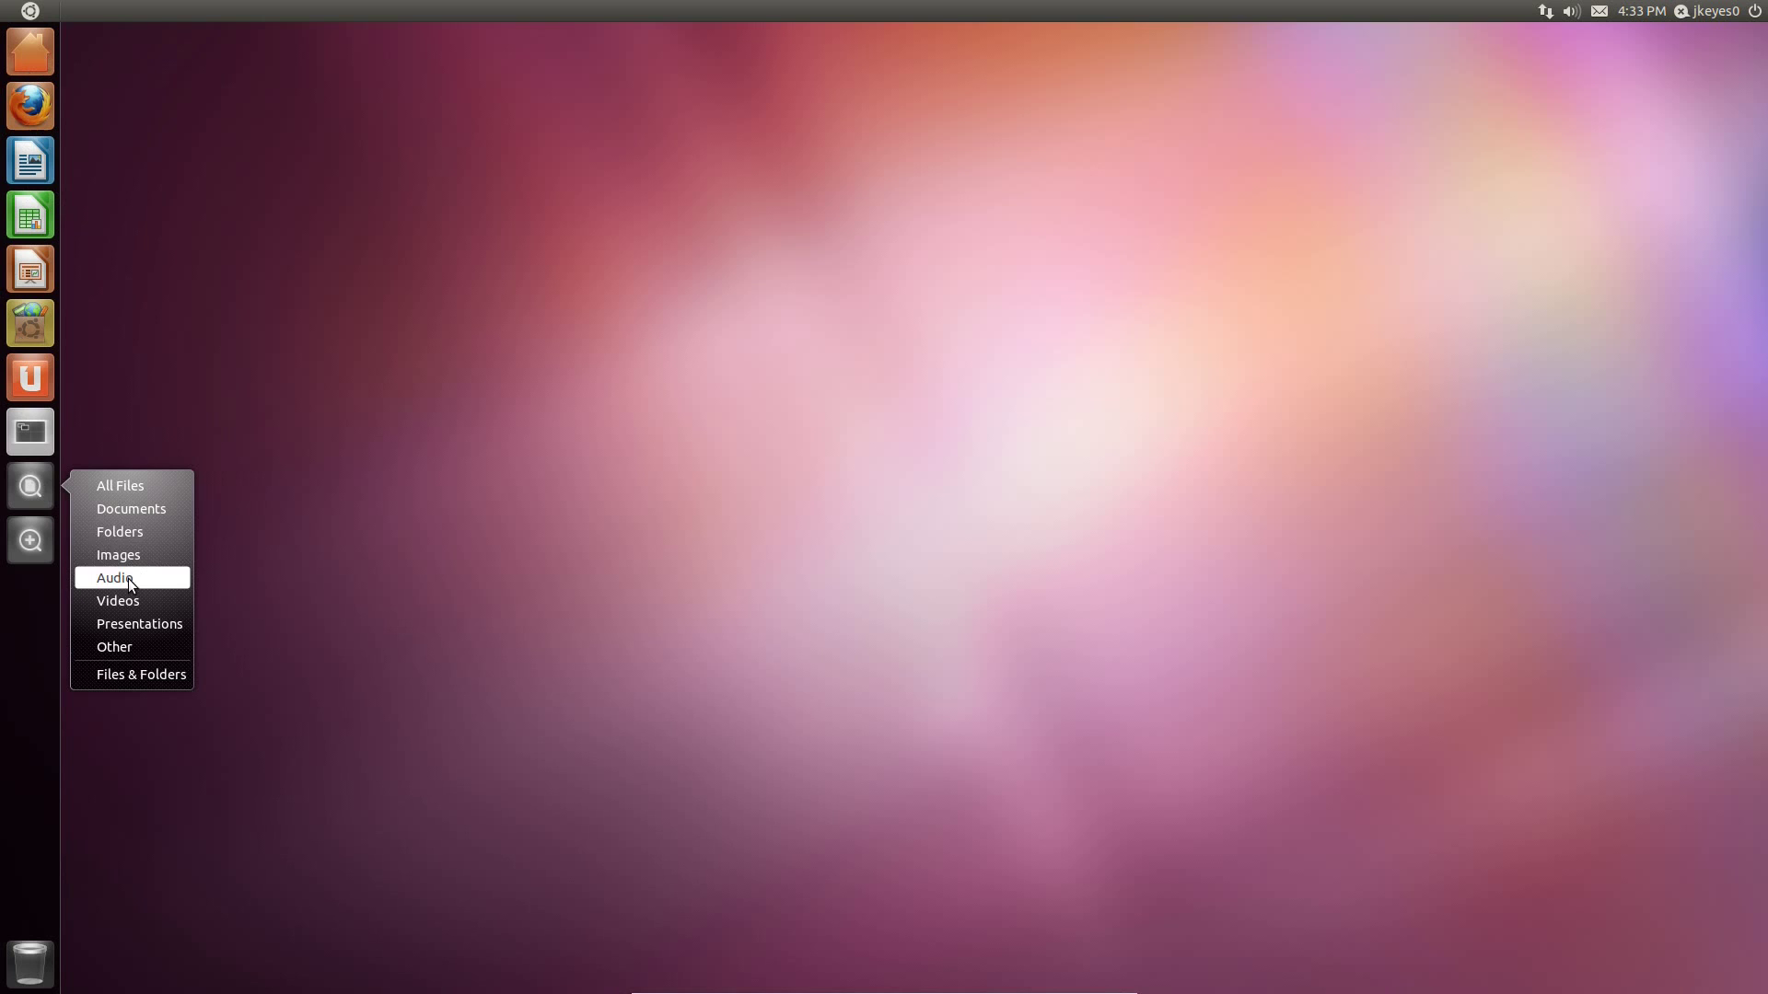
left_click(28, 538)
right_click(28, 543)
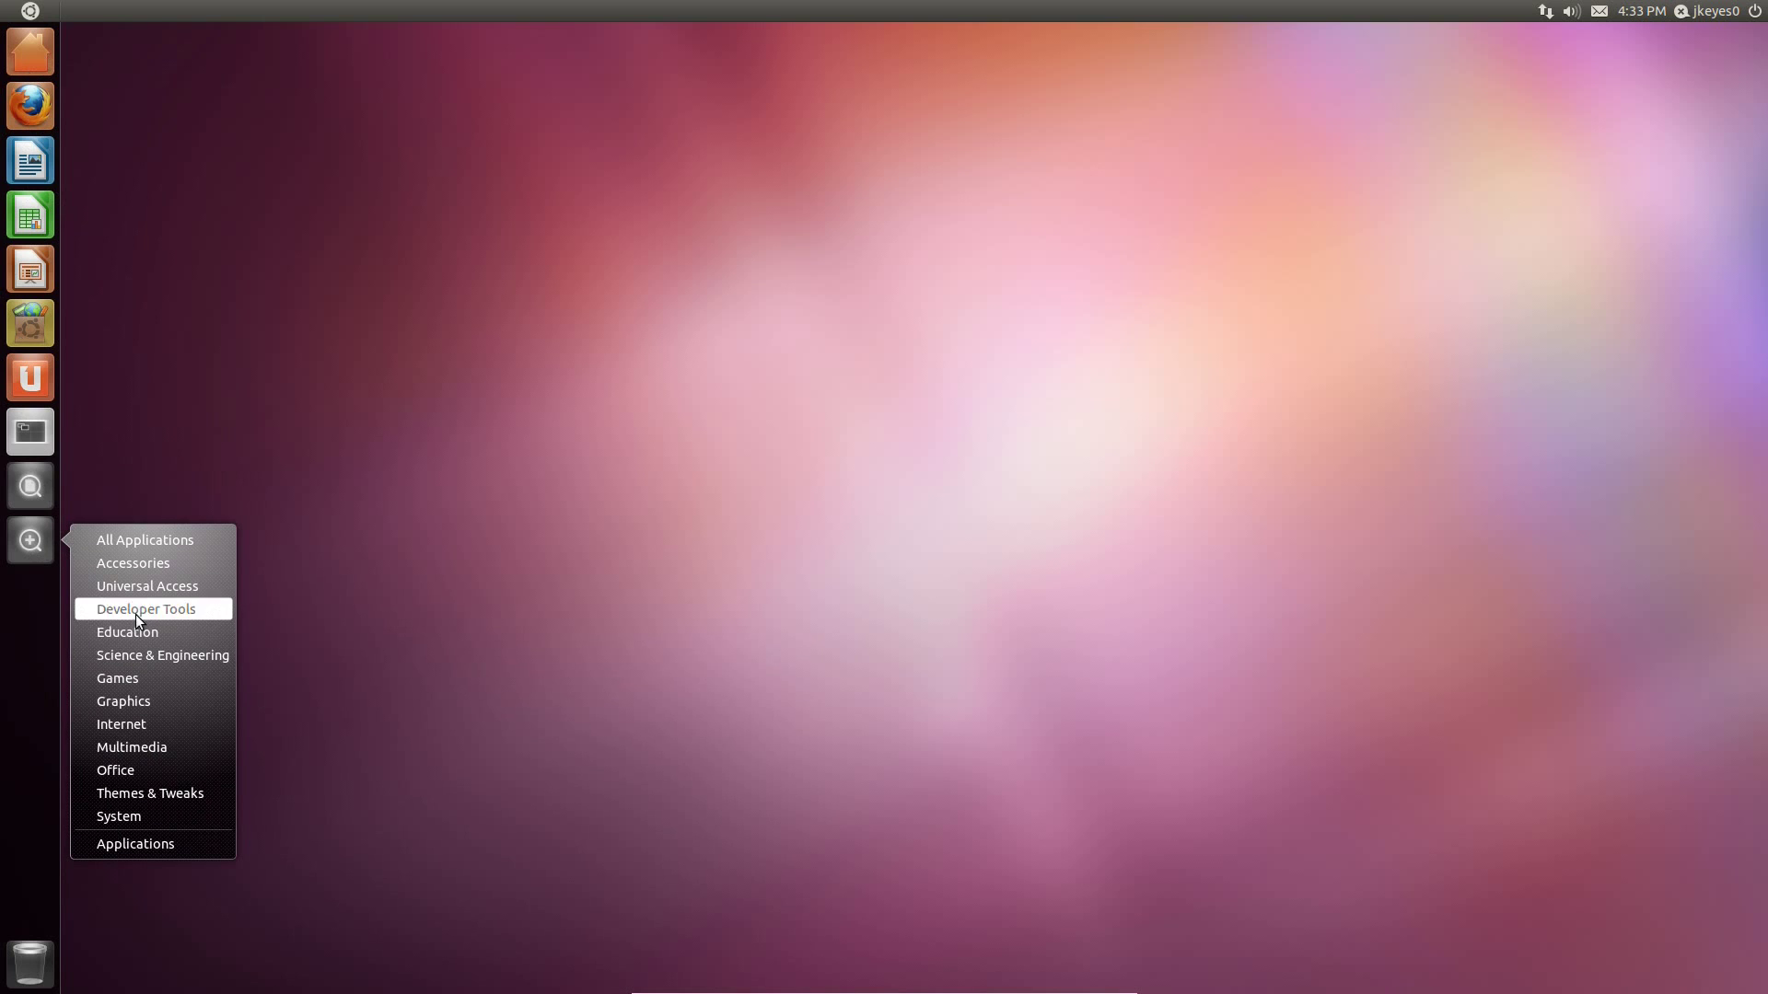
left_click(18, 589)
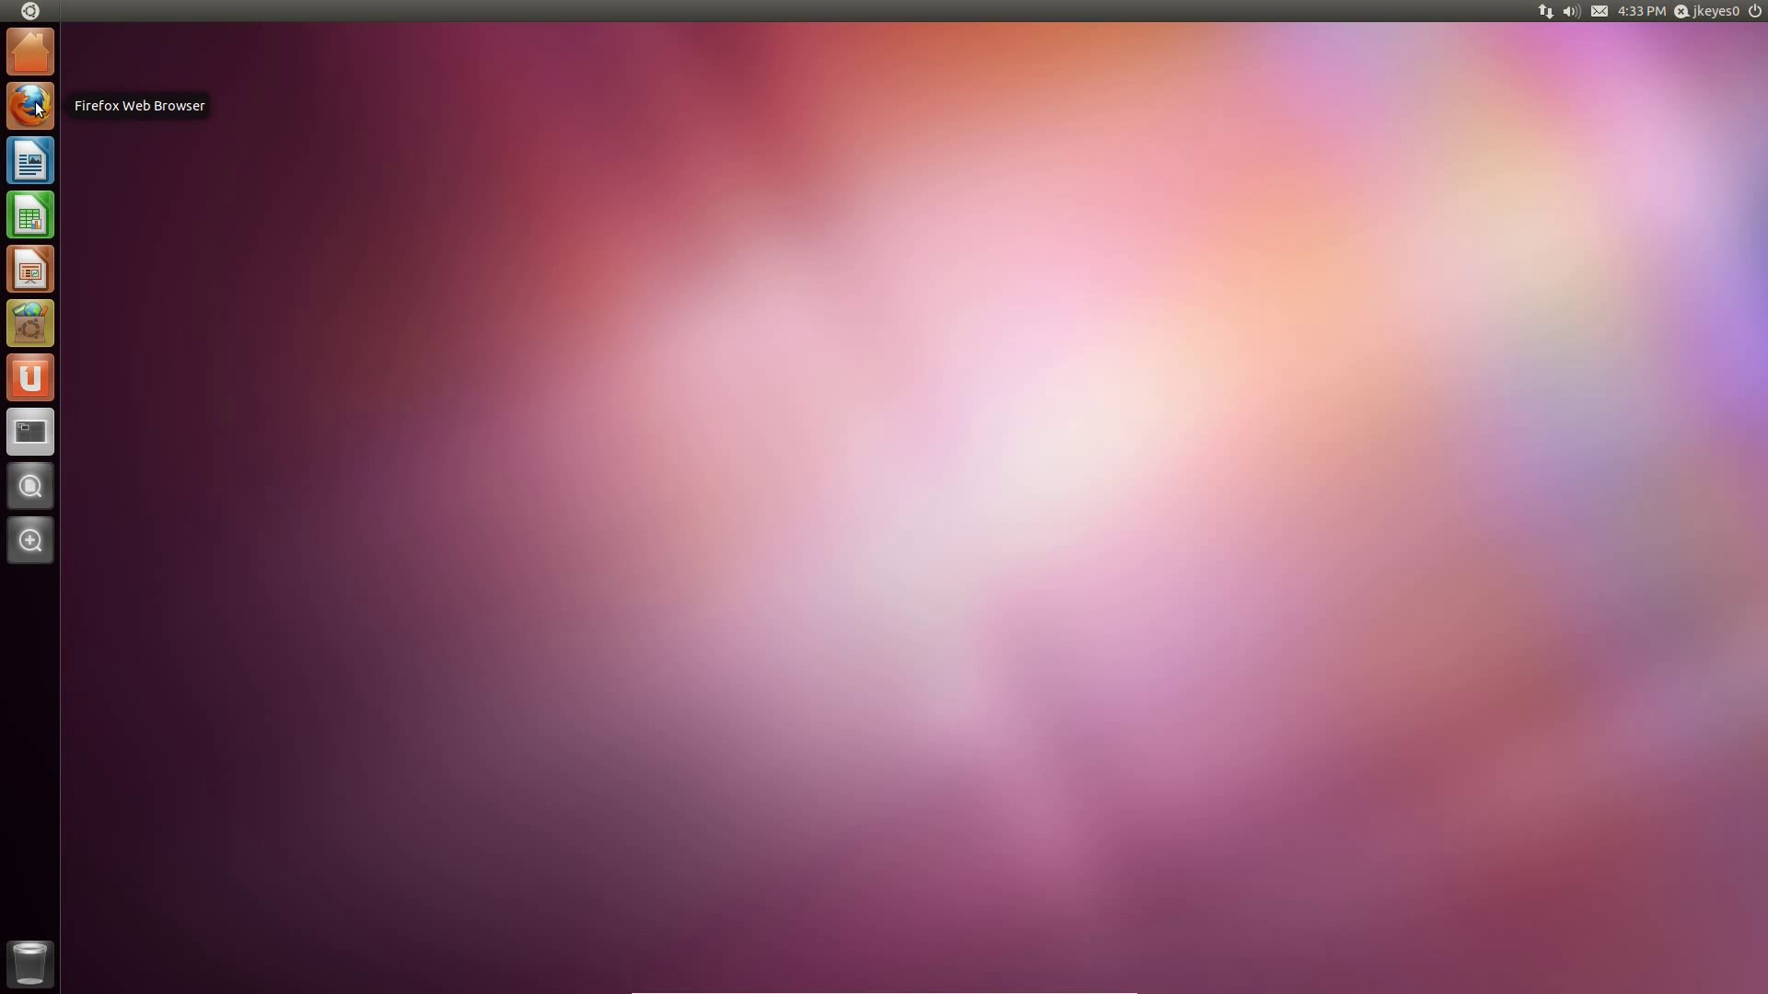
mouse_move(33, 103)
left_mouse_down()
mouse_move(65, 127)
mouse_move(35, 424)
mouse_move(31, 107)
left_mouse_up()
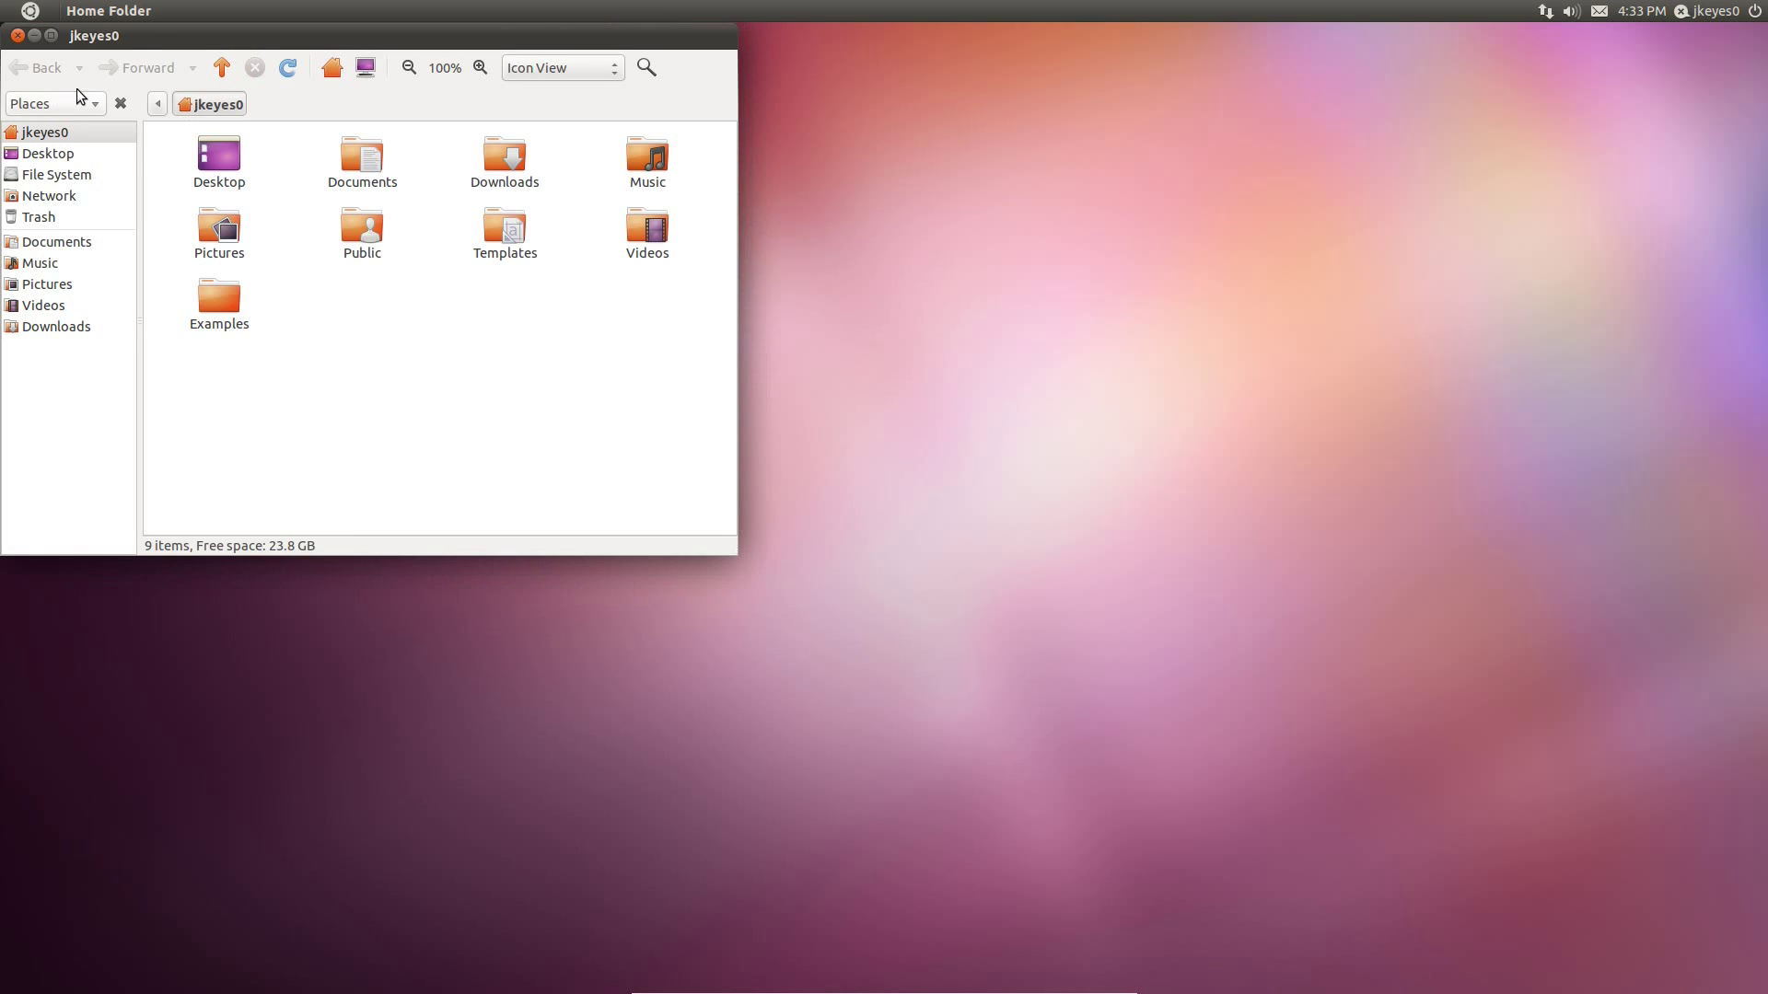
Snap the home folder right and a newly launched Firefox left, then drag both back to floating windows.
left_click_drag(136, 36, 1765, 167)
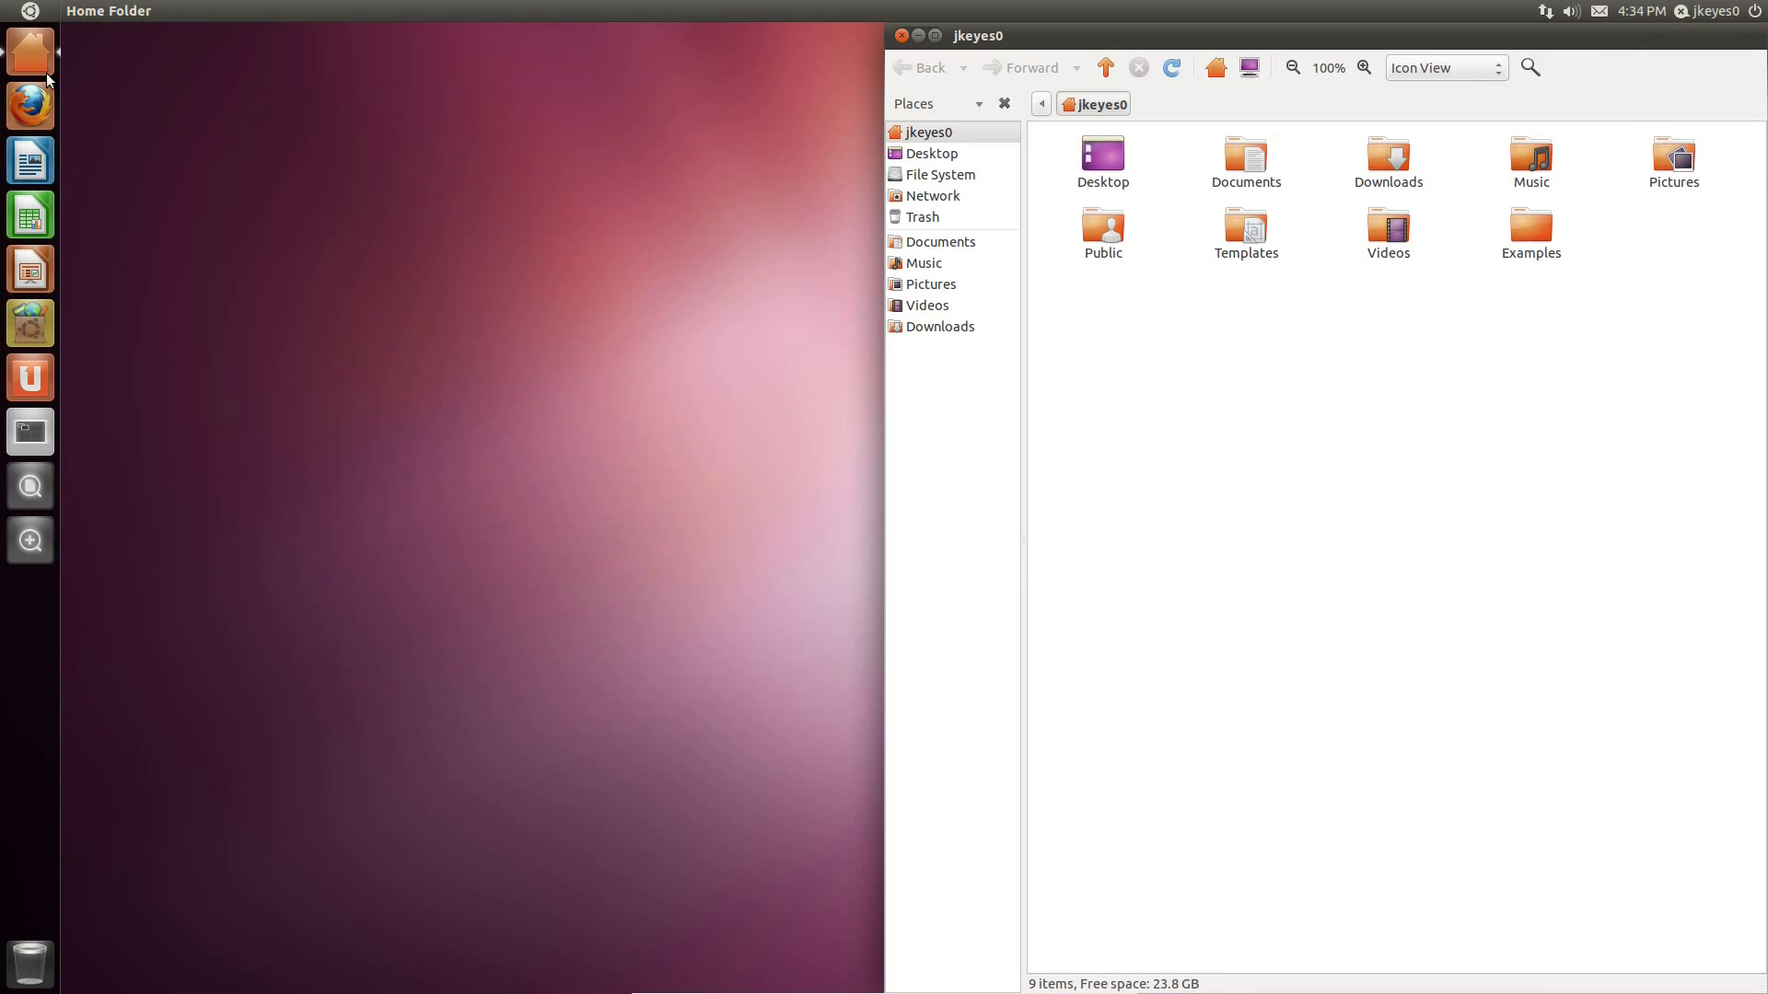
left_click(35, 104)
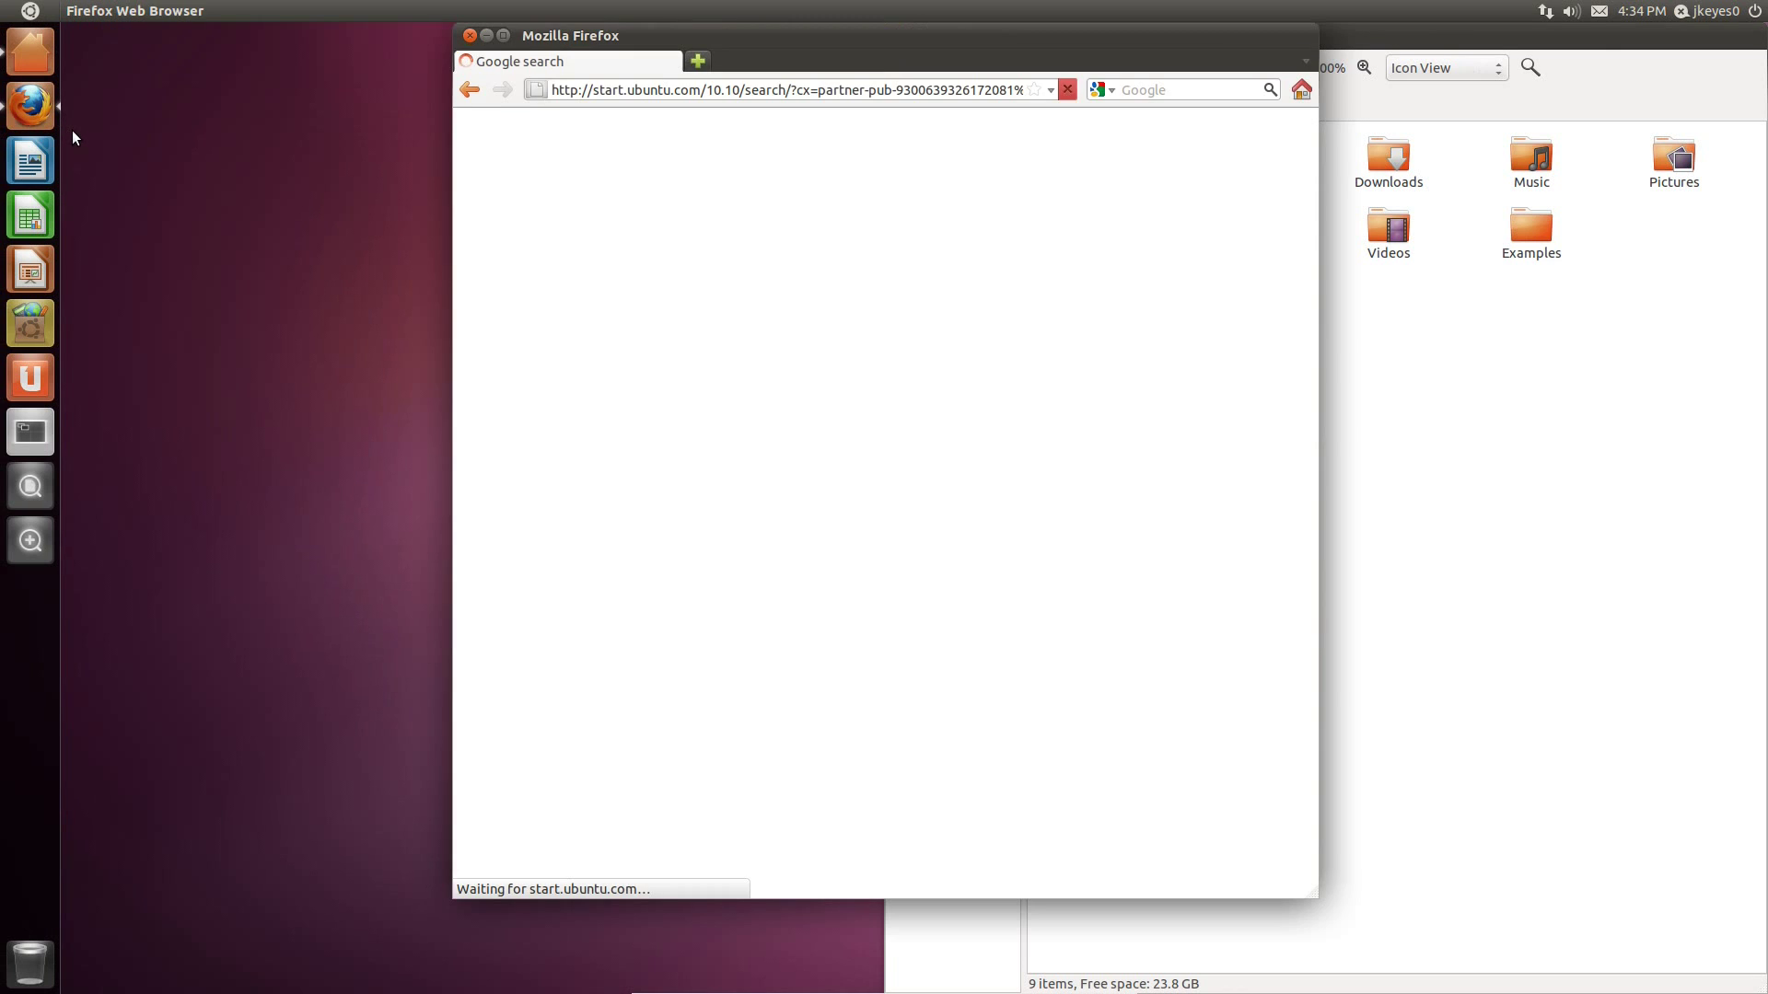
left_click_drag(658, 33, 0, 37)
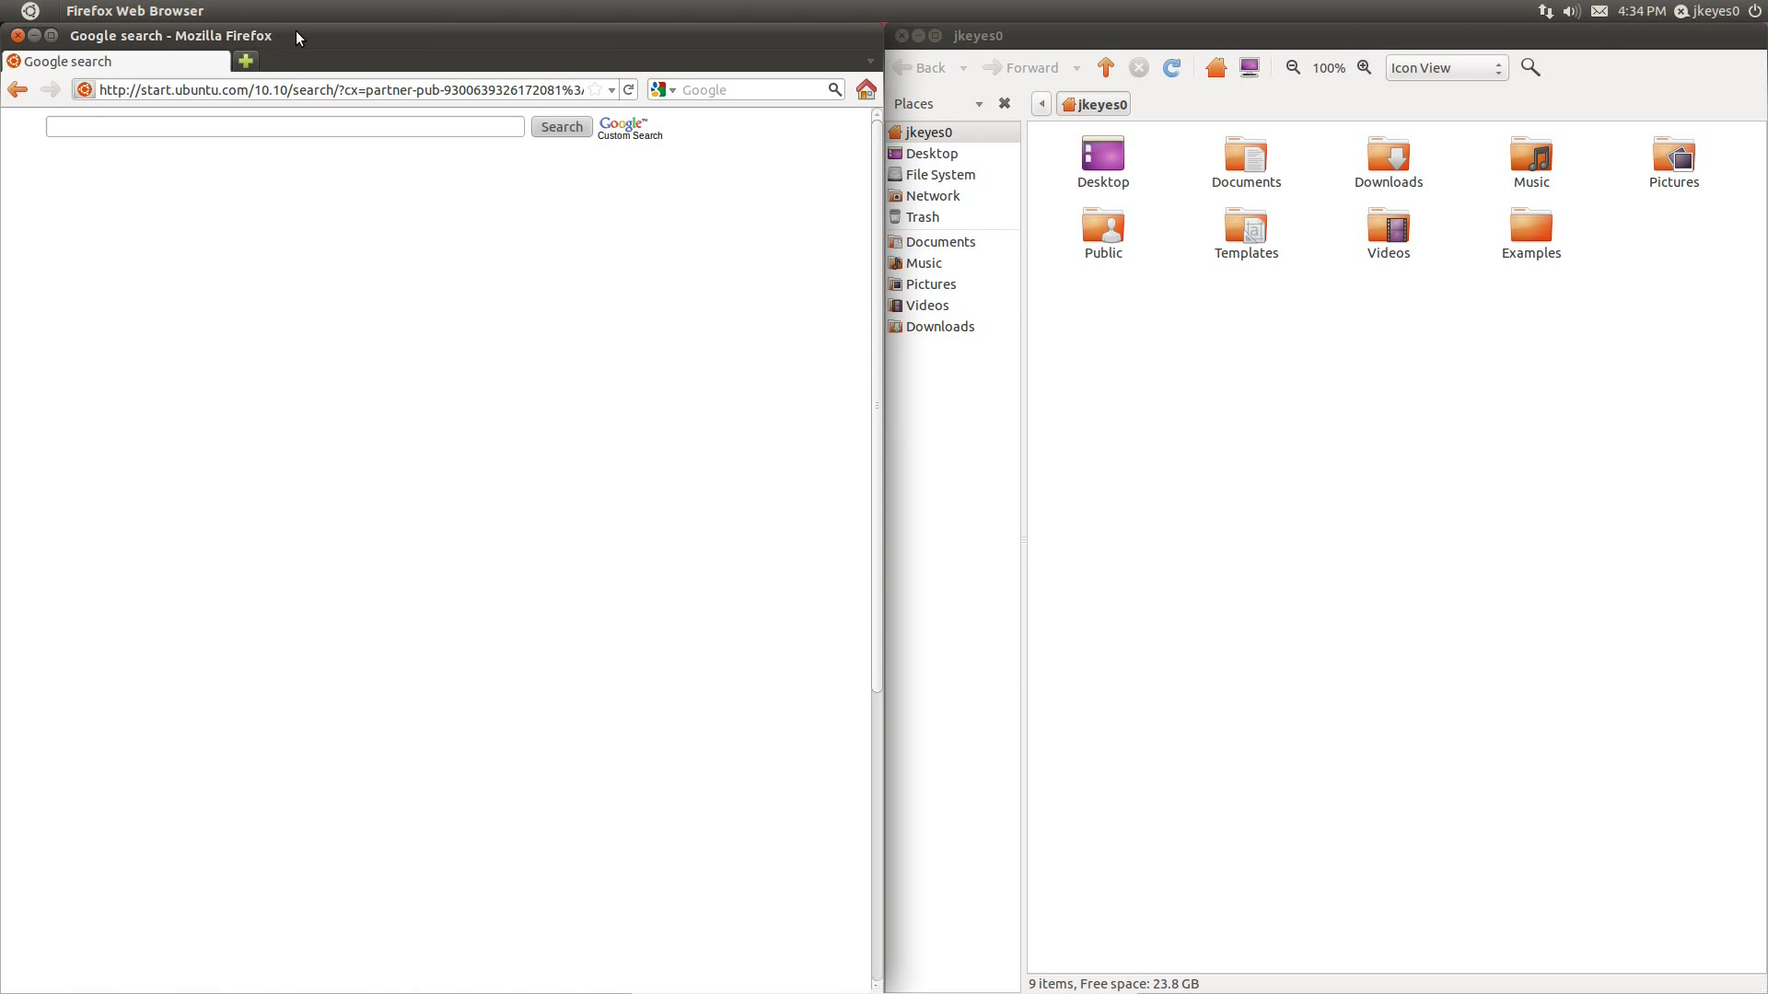
left_click_drag(295, 37, 757, 62)
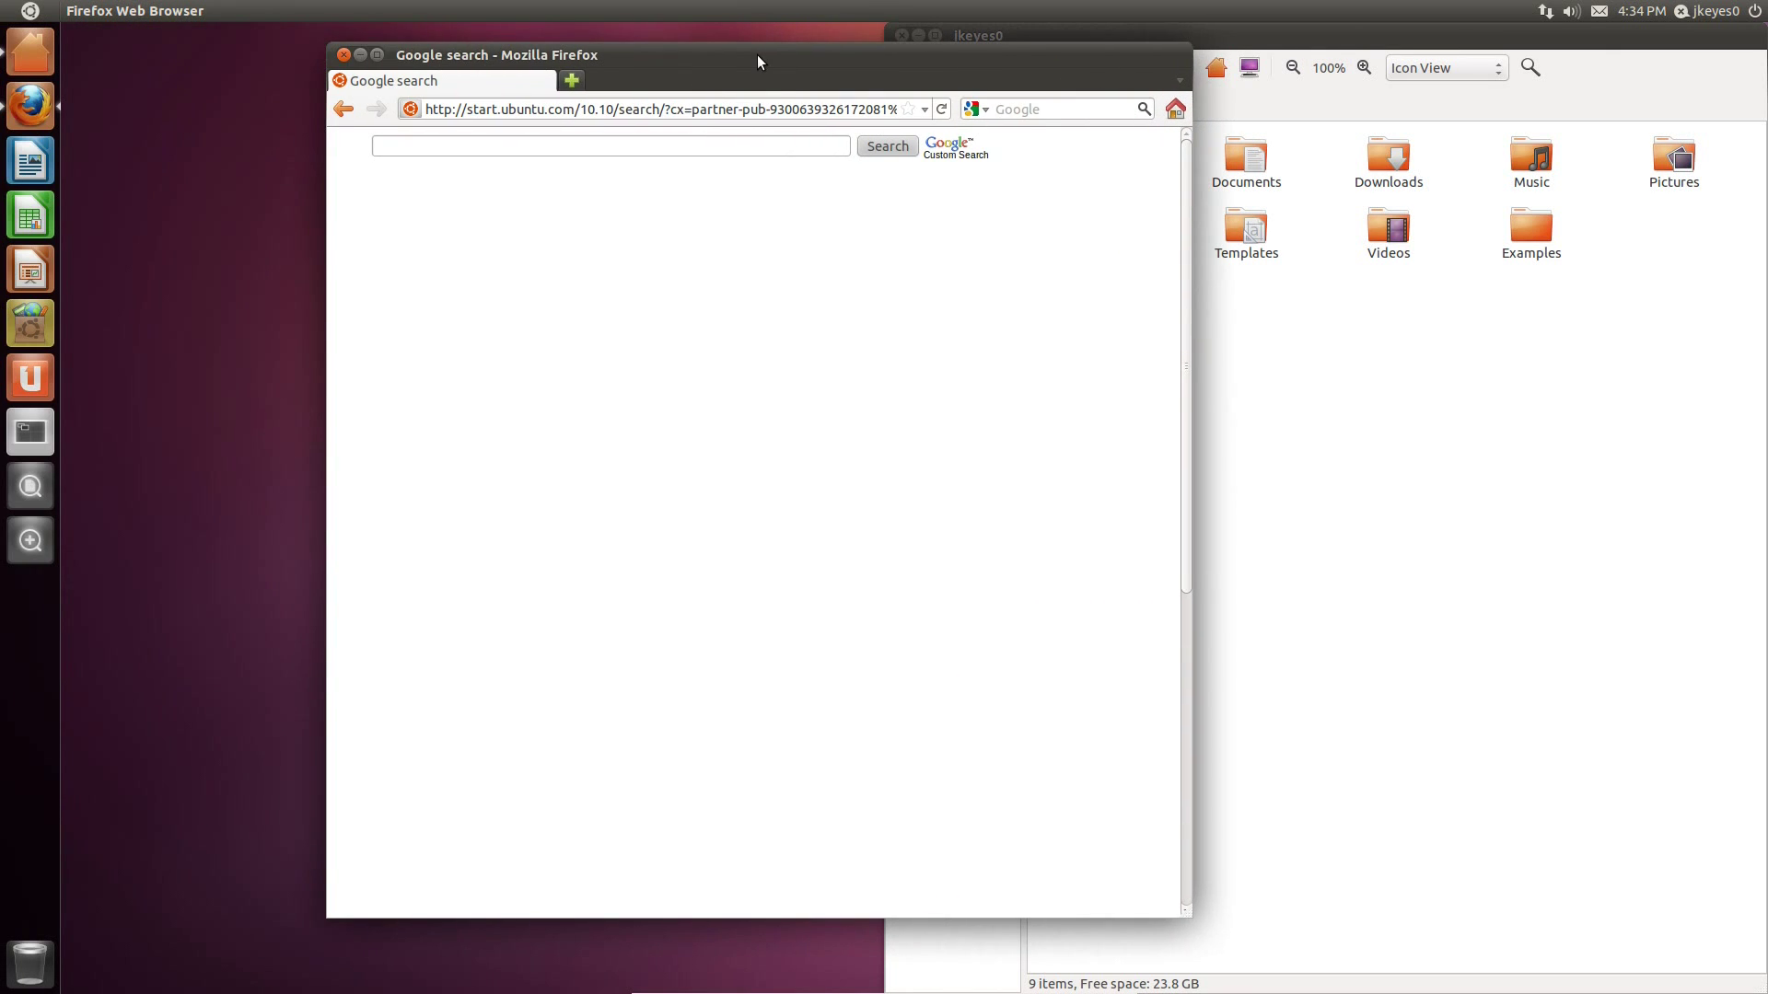
left_click_drag(1313, 39, 1063, 140)
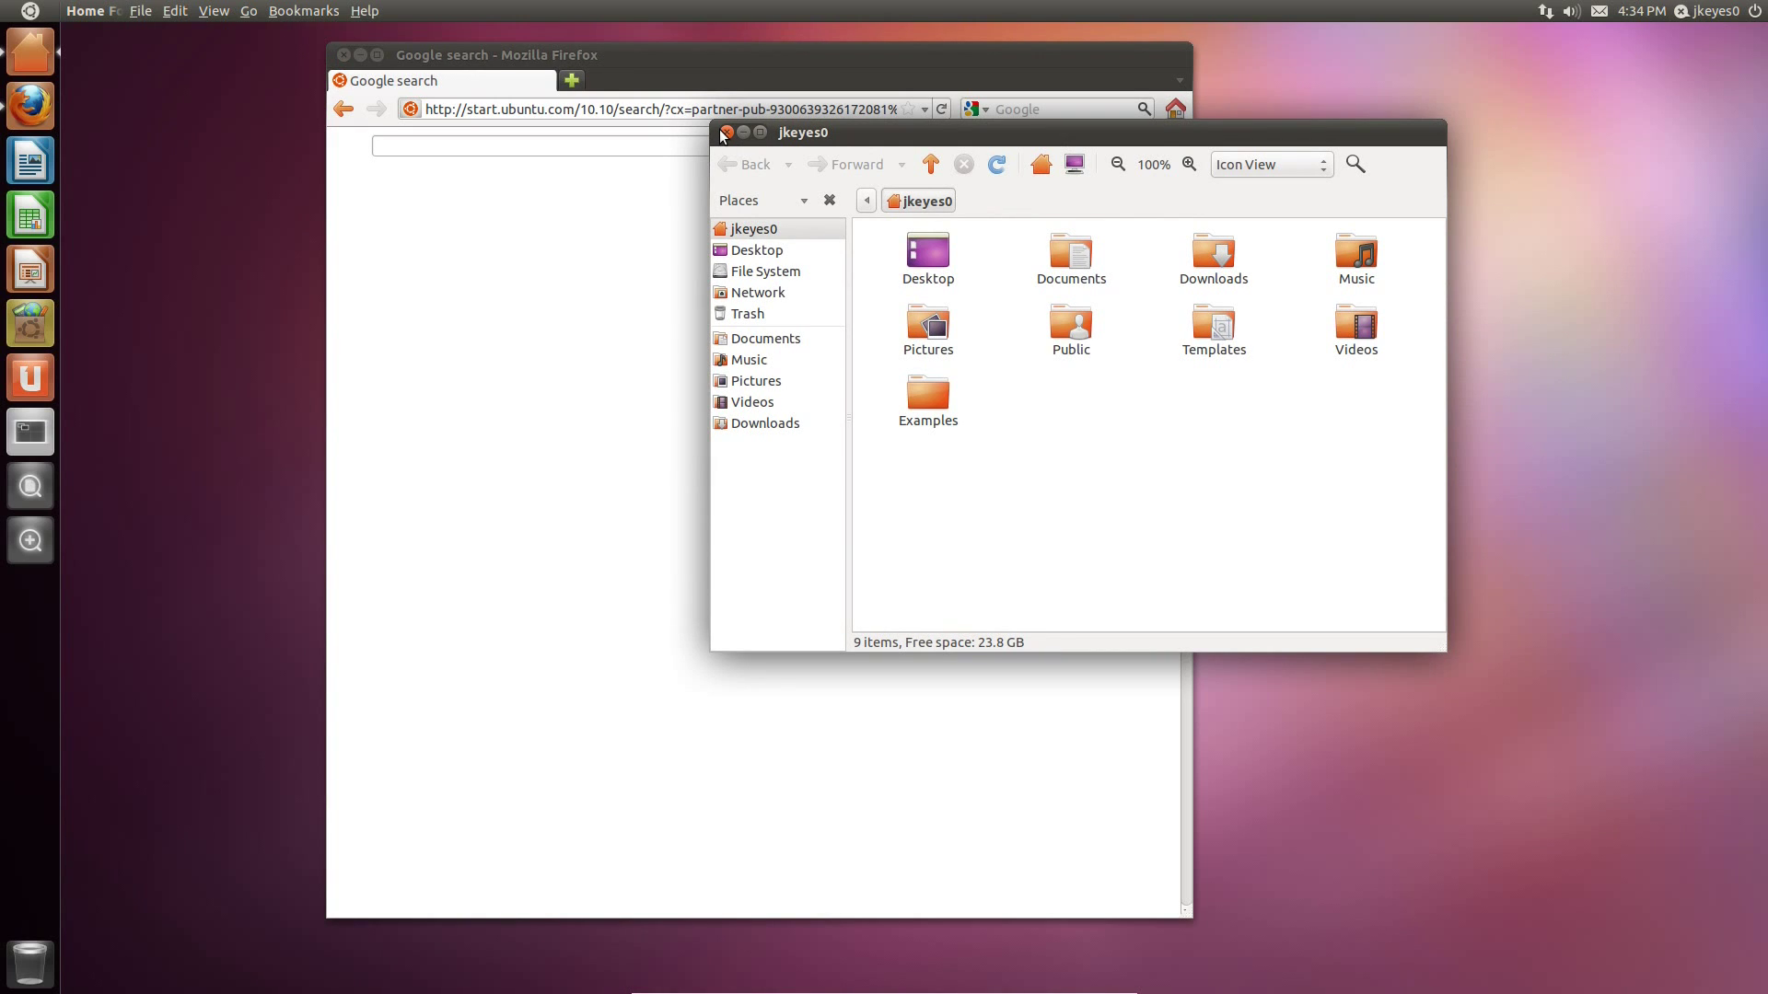
Cycle the file manager through numpad snap positions, ending in the top-right quarter.
key("ctrl+alt+KP_2")
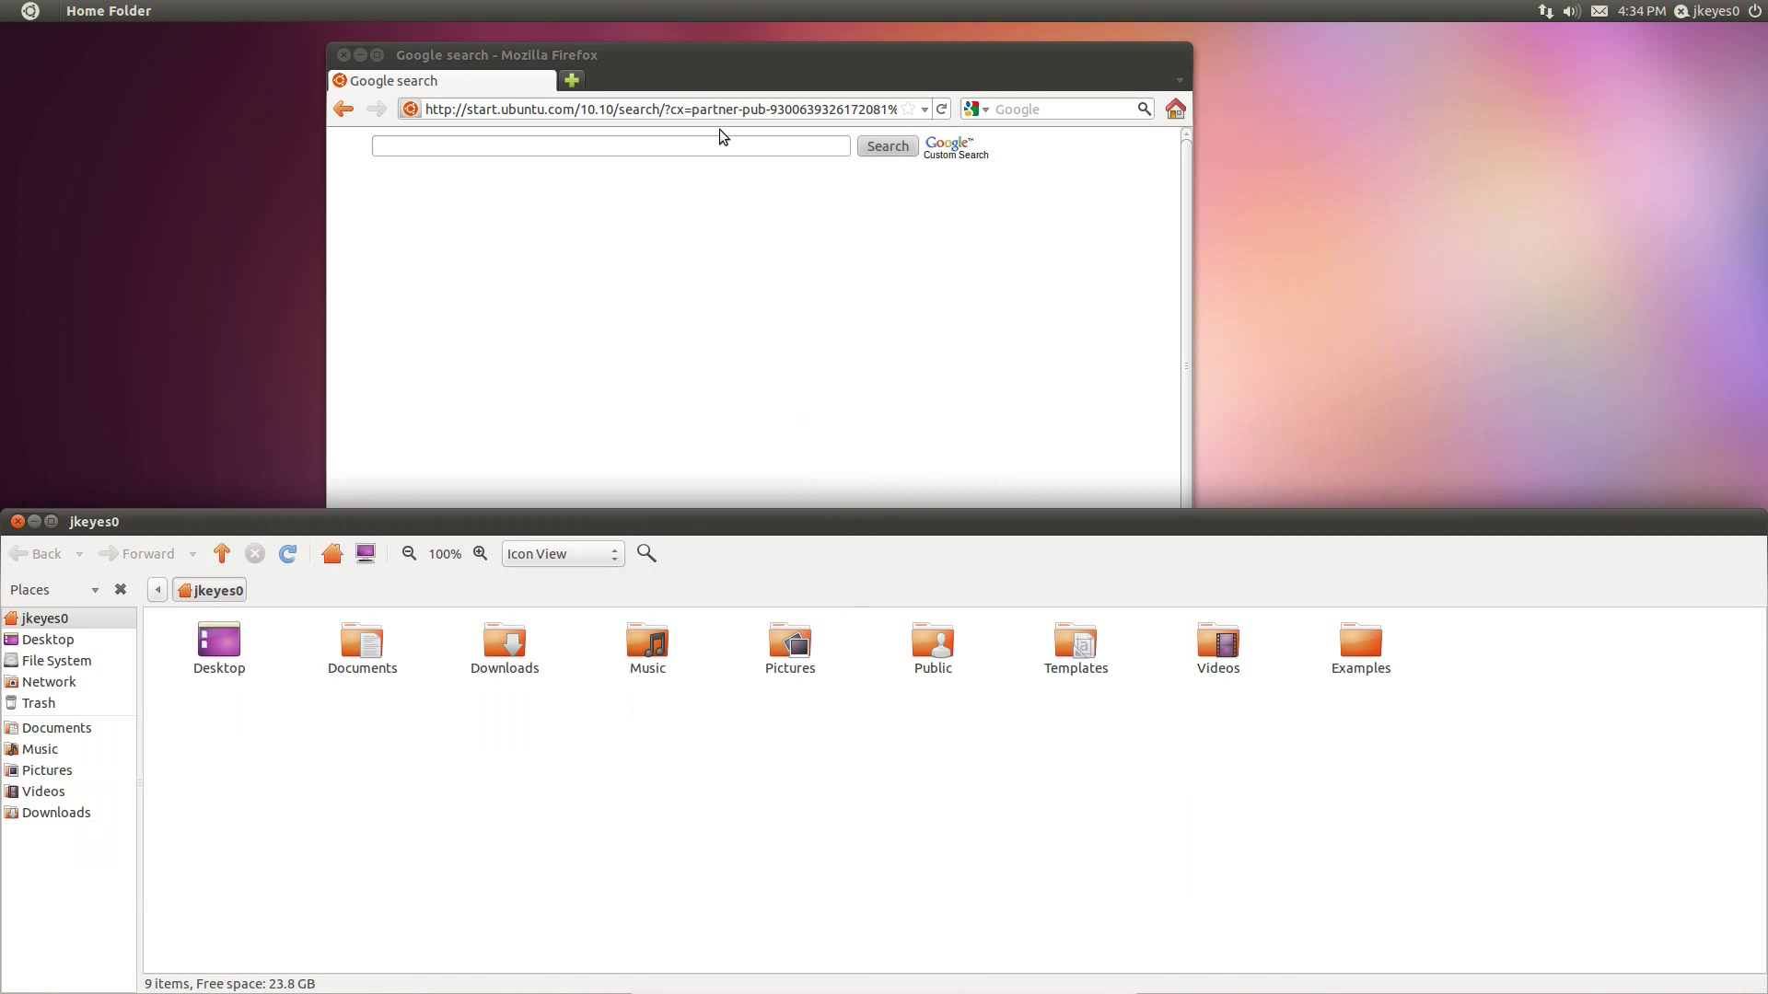
key("ctrl+alt+KP_3")
key("ctrl+alt+KP_5")
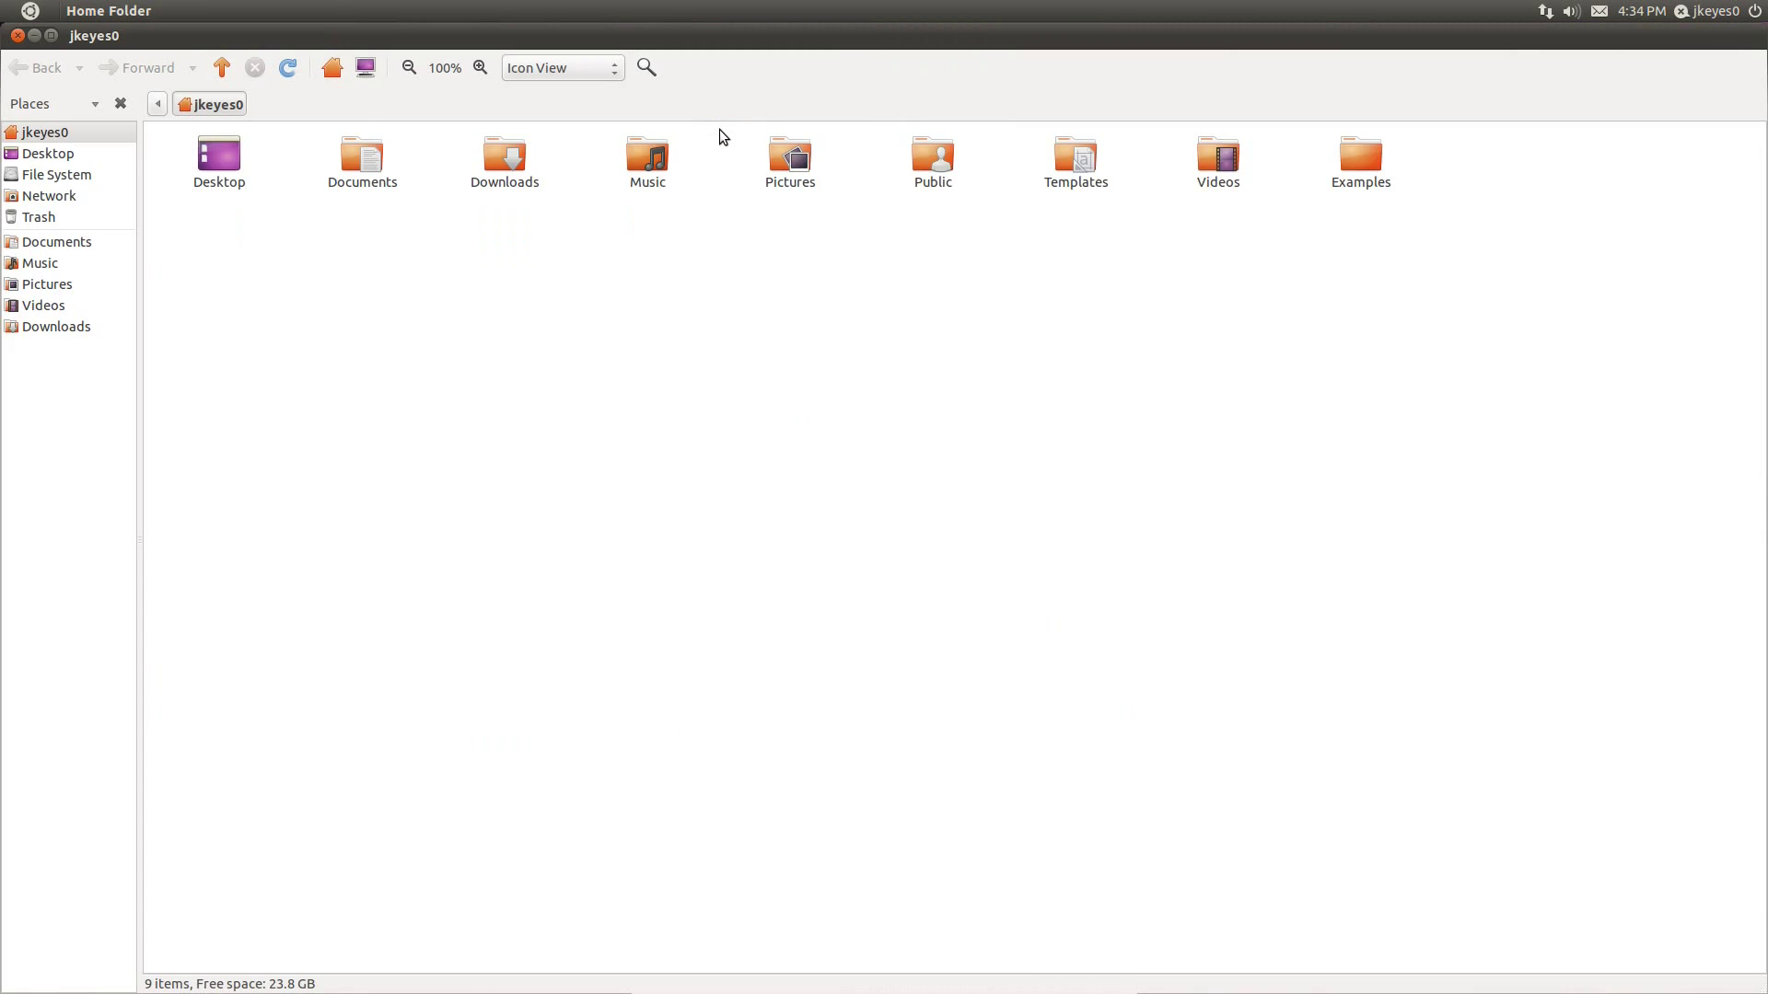
key("ctrl+alt+KP_6")
key("ctrl+alt+KP_8")
key("ctrl+alt+KP_9")
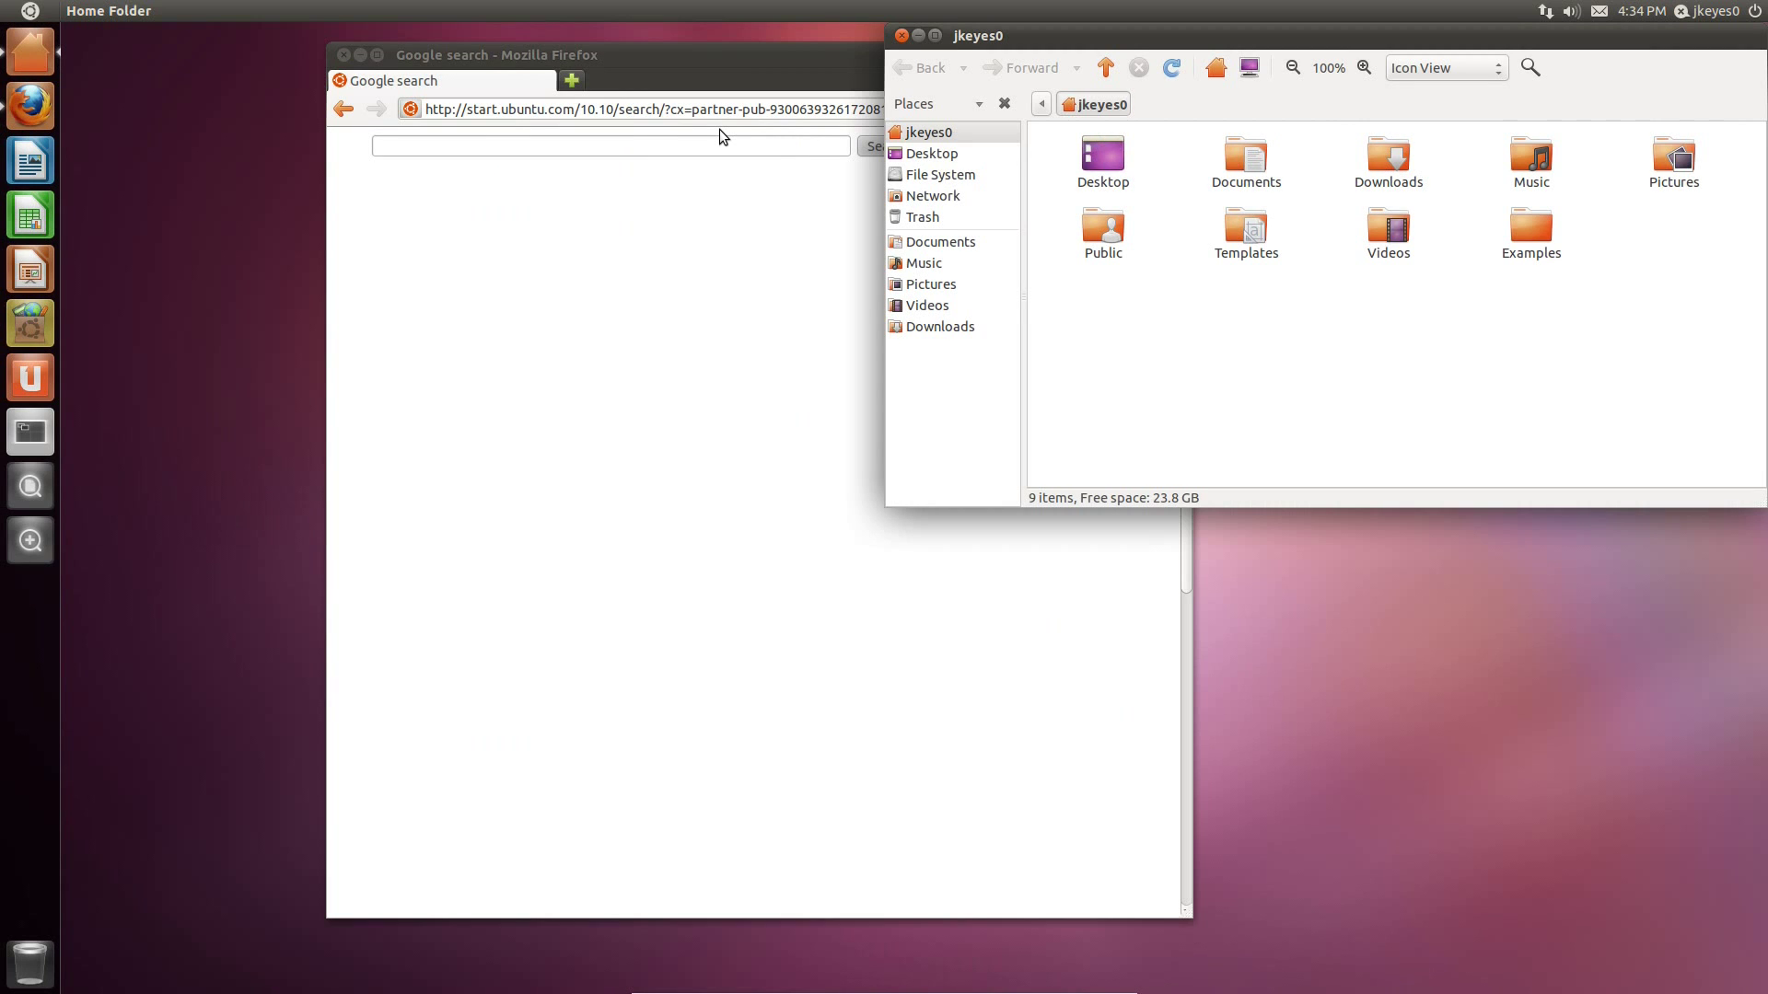
Bring Firefox forward and move it from top-left to bottom-left to the bottom-right quarter.
left_click(731, 262)
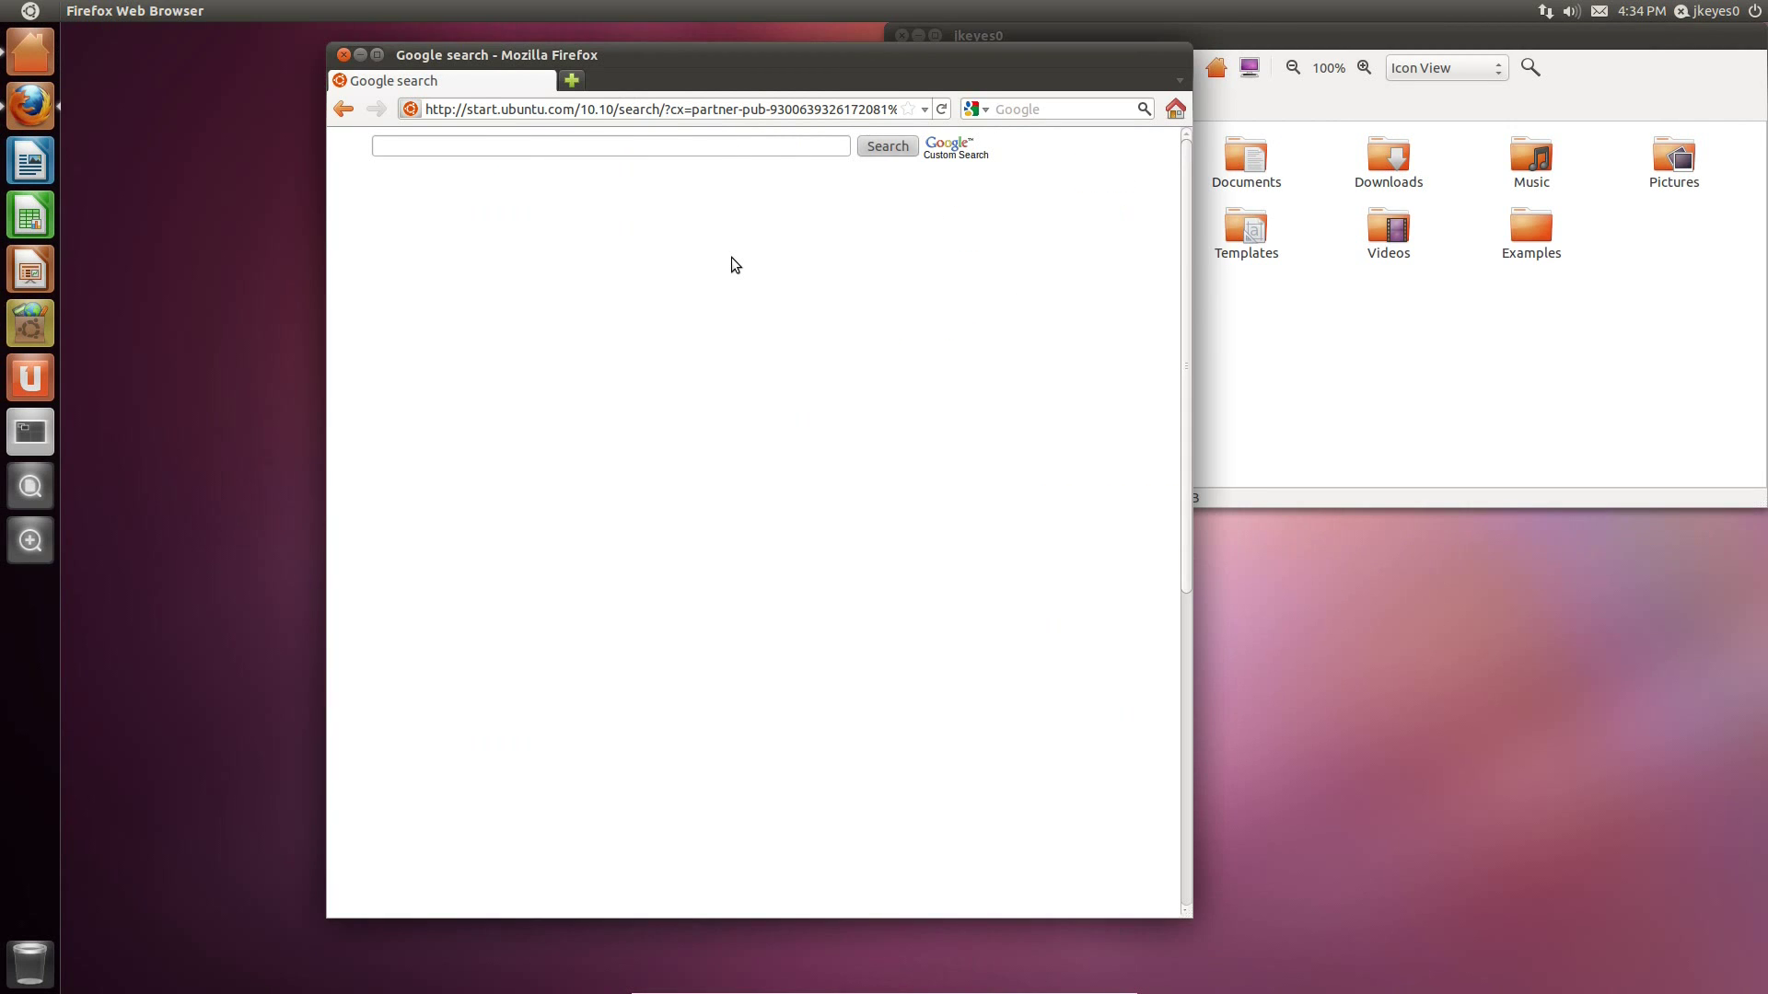
key("ctrl+alt+KP_7")
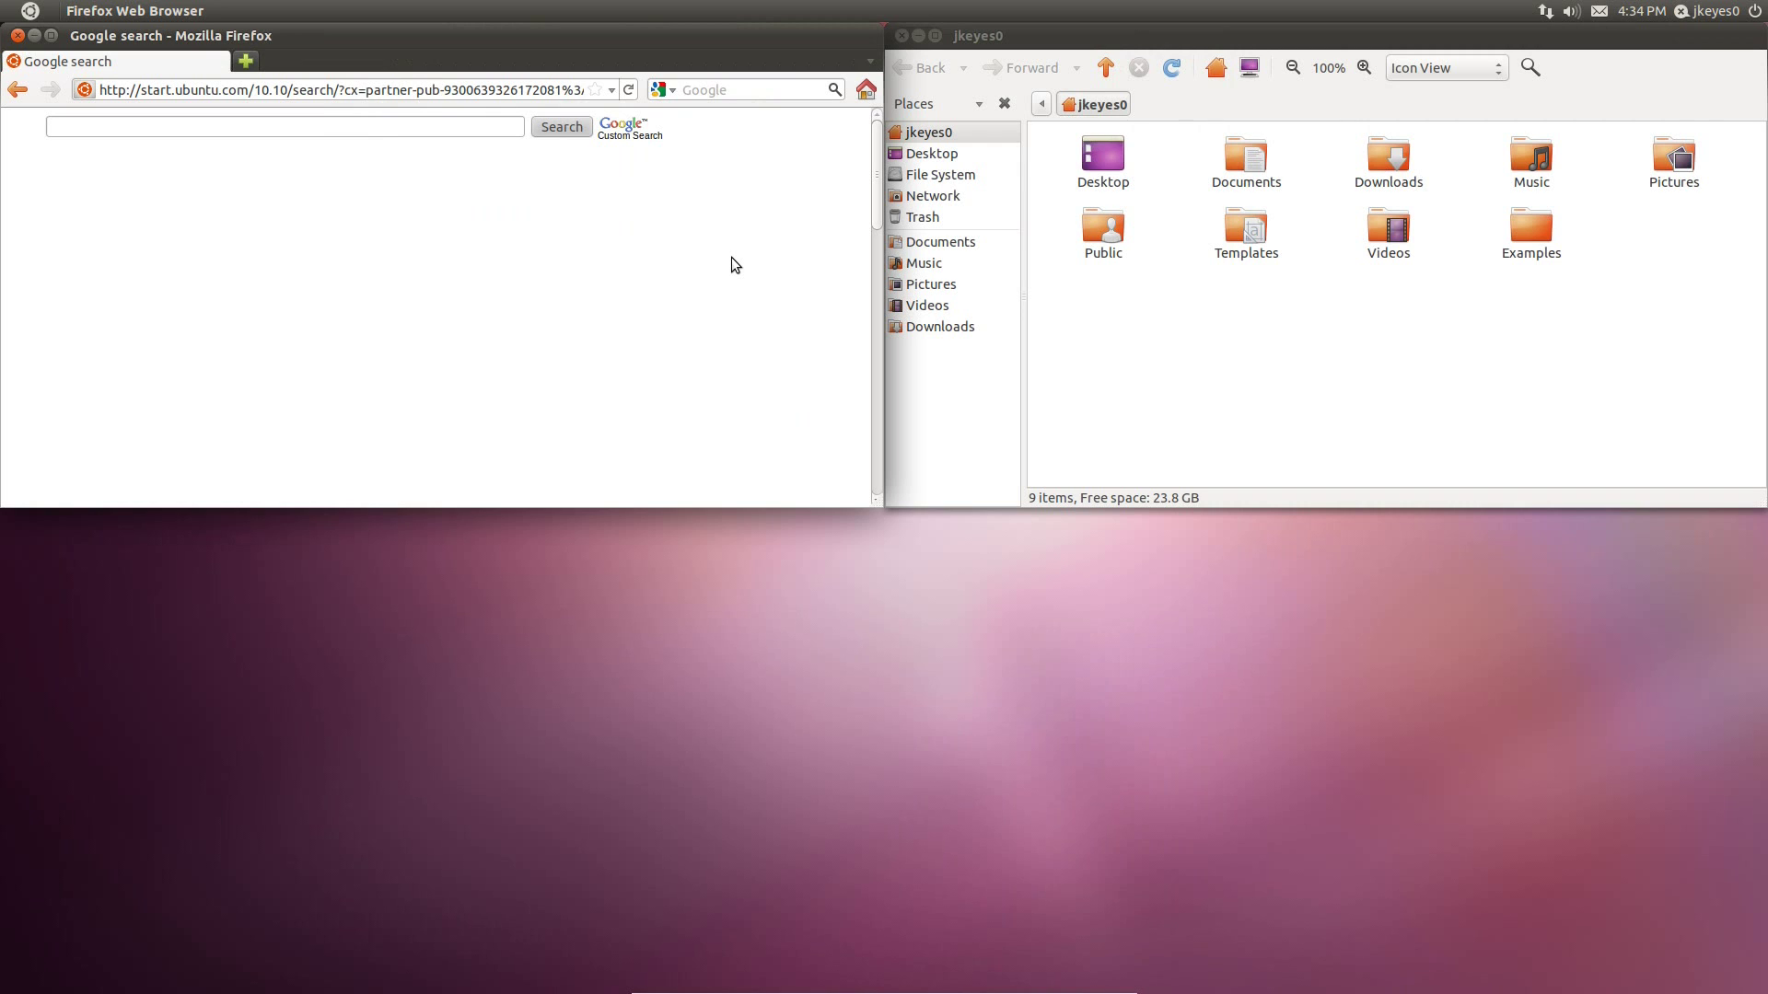
key("ctrl+alt+KP_1")
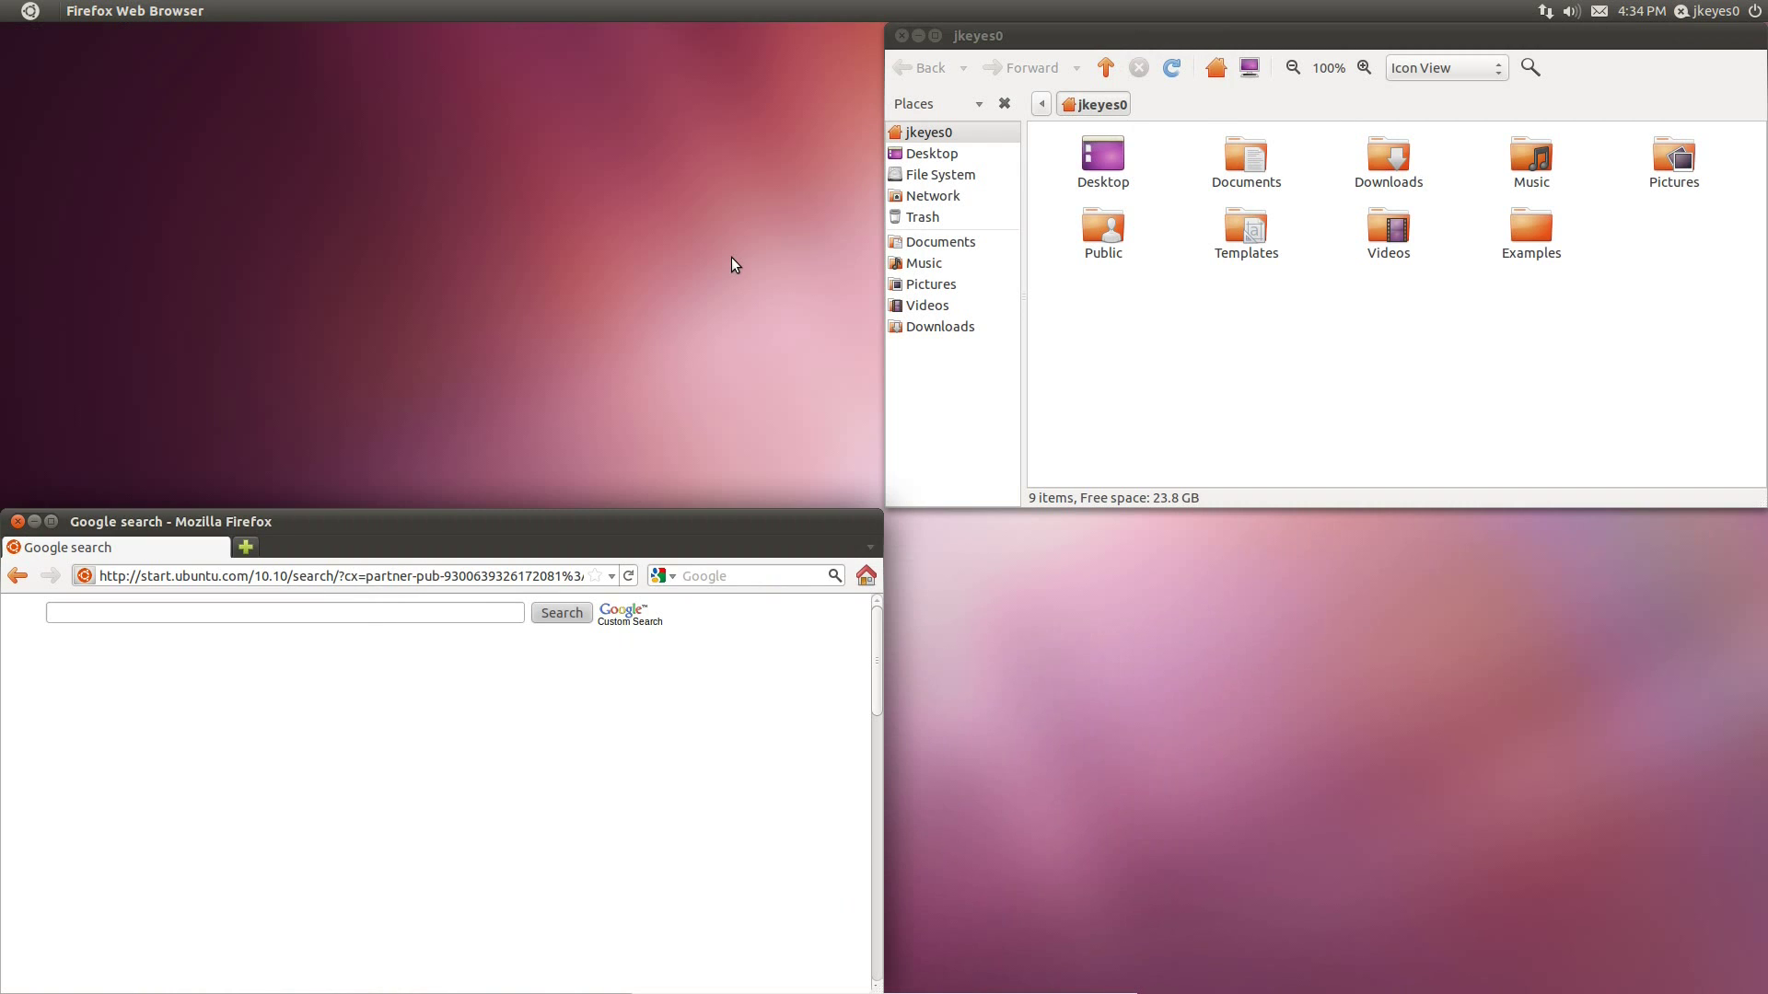
key("ctrl+alt+KP_3")
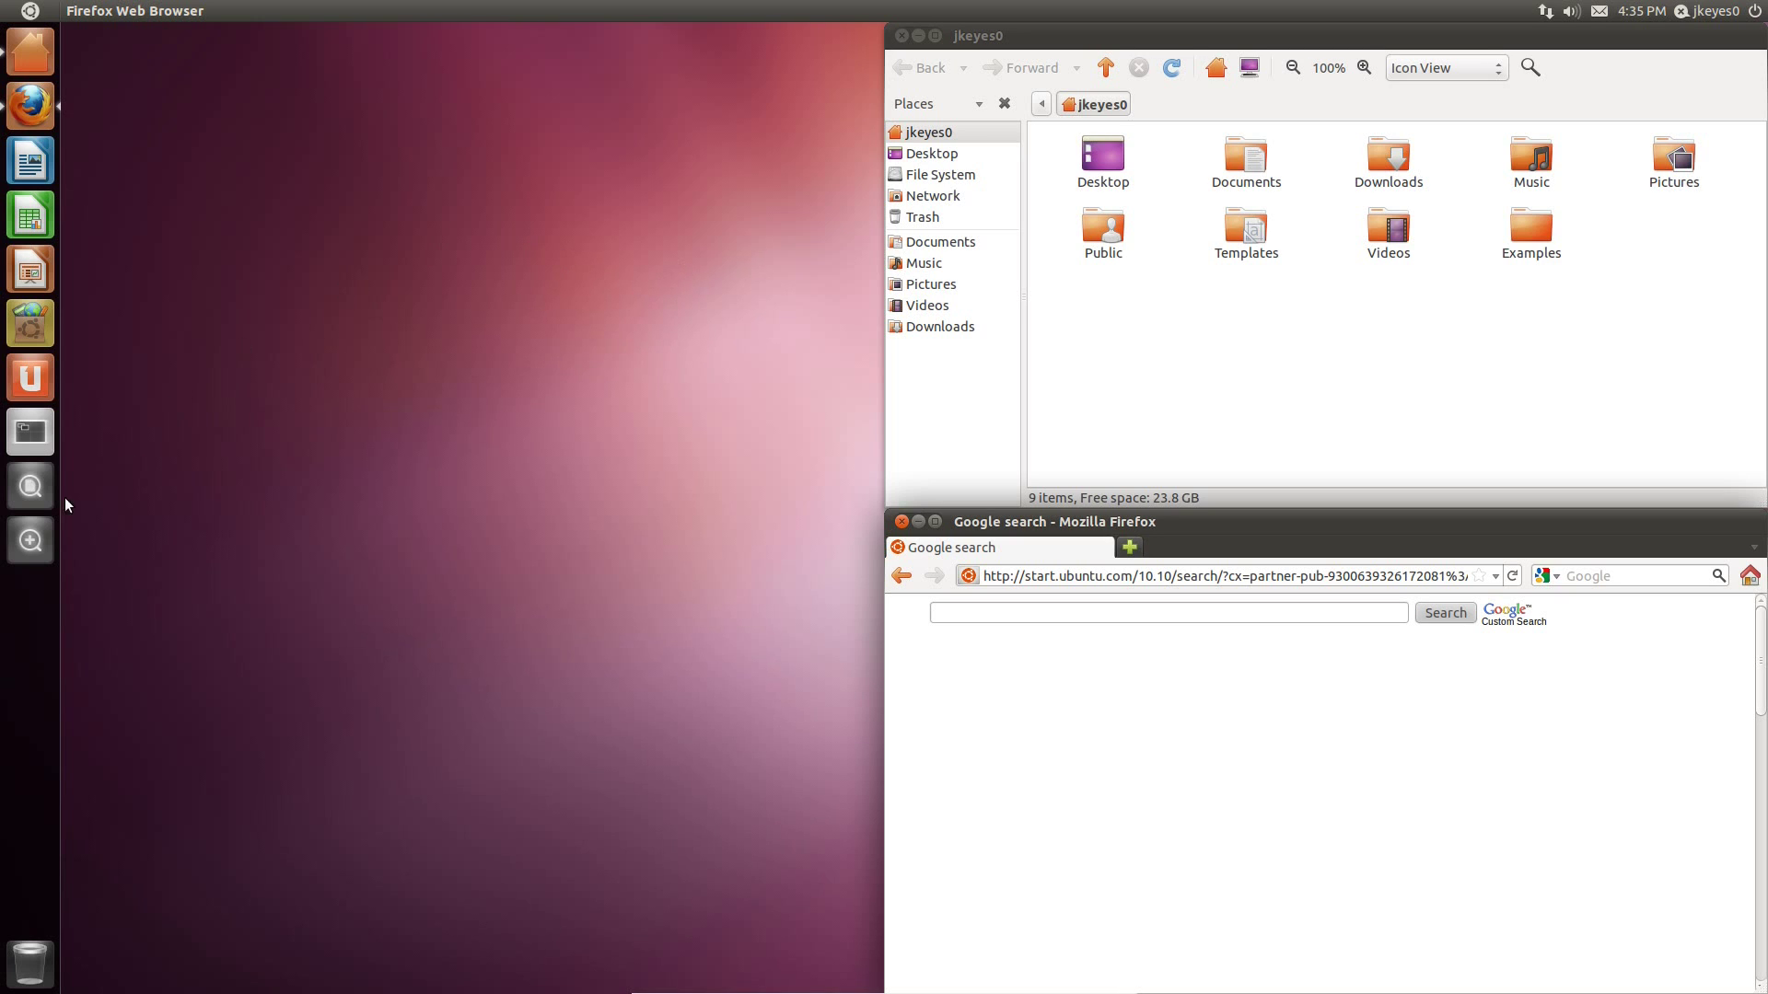
Launch CompizConfig Settings Manager by searching 'com' in the Dash.
key("super")
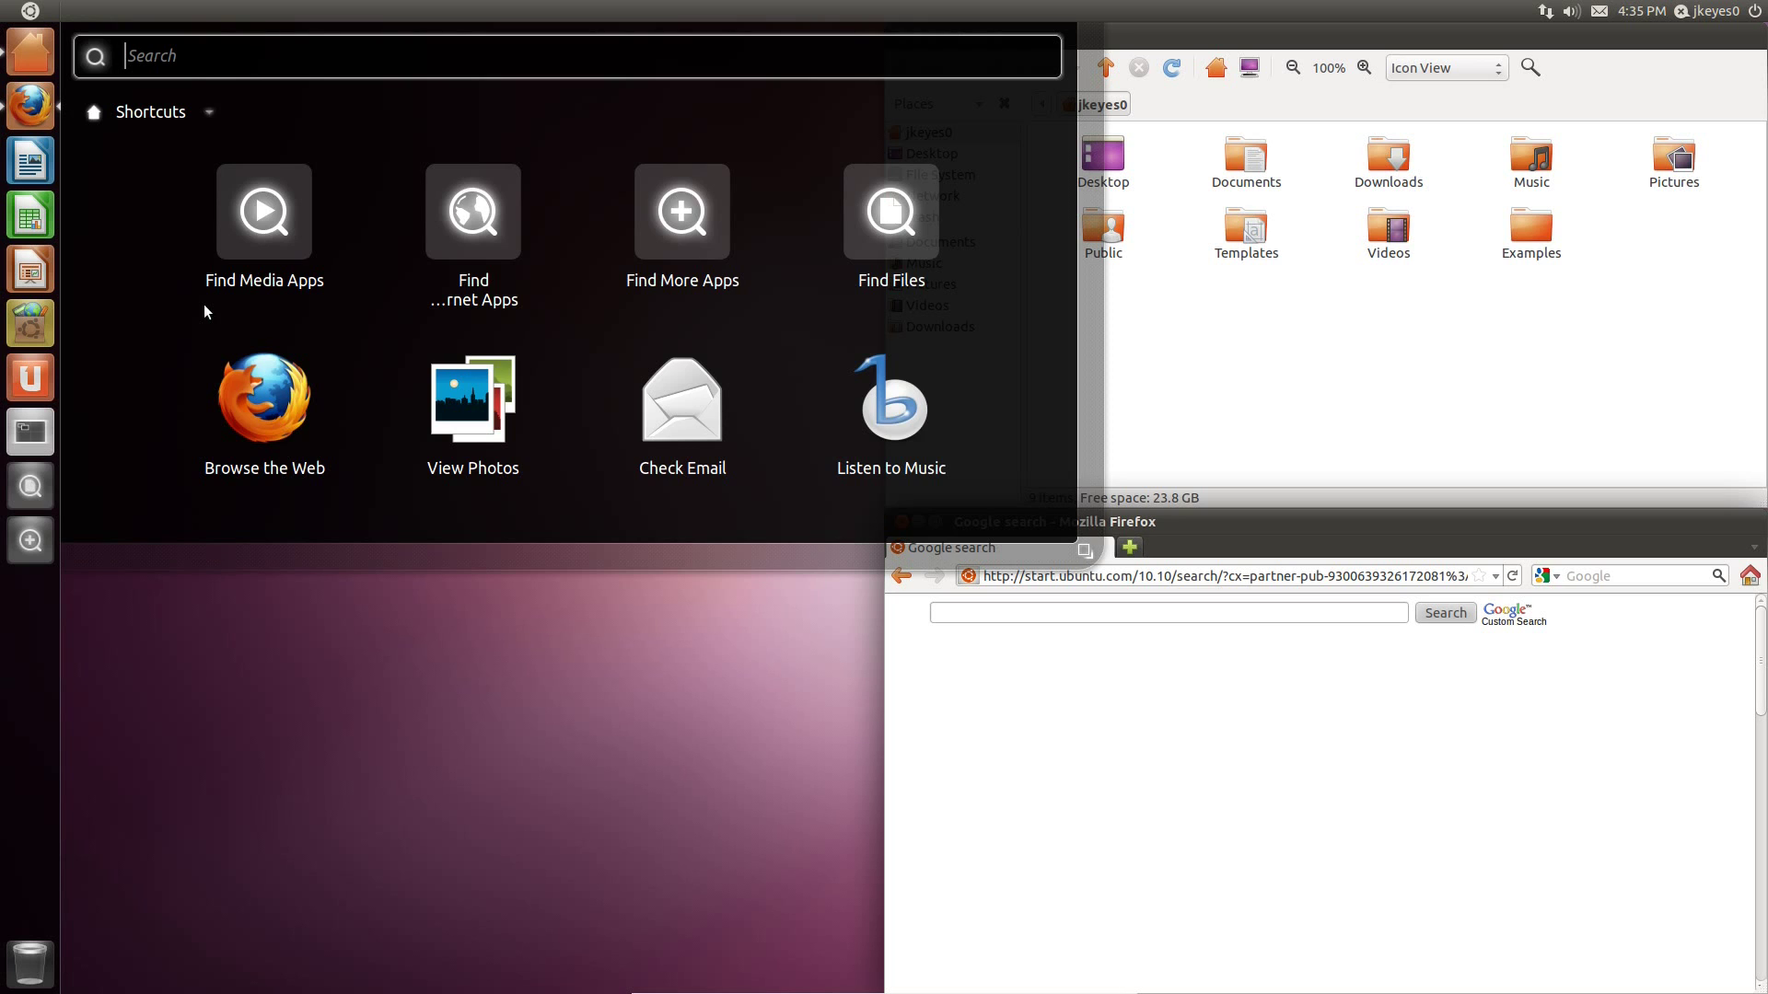
type("com")
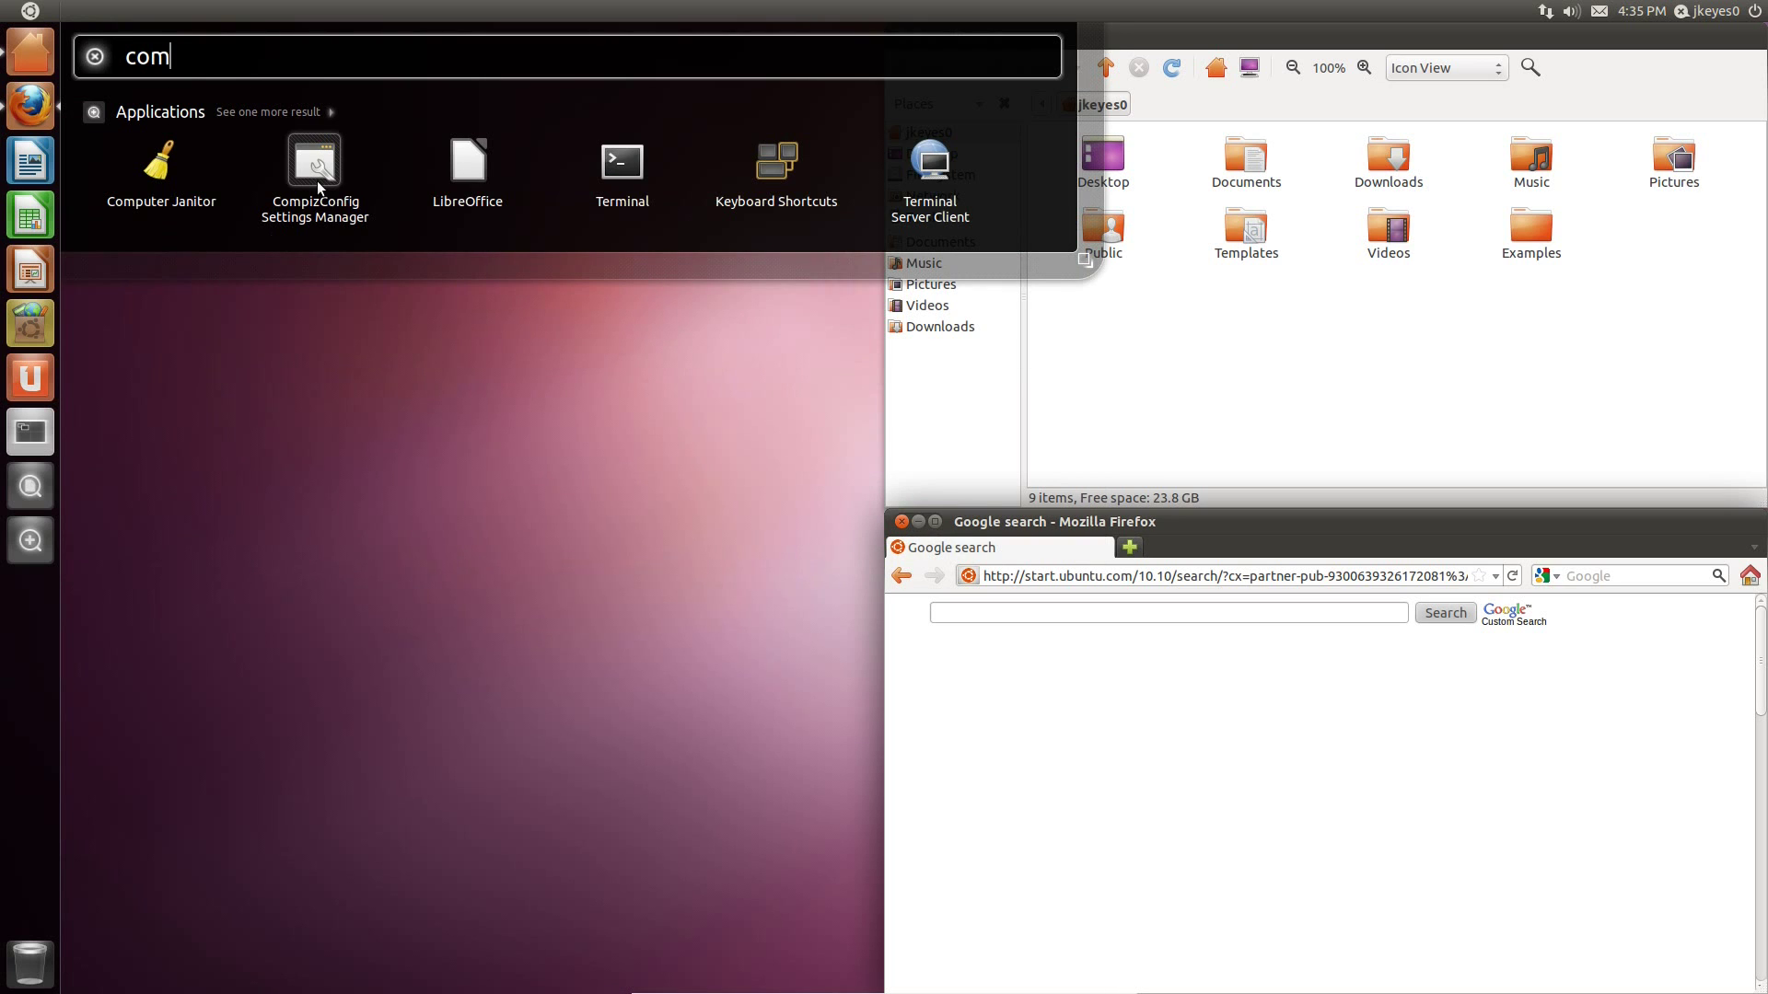
left_click(317, 180)
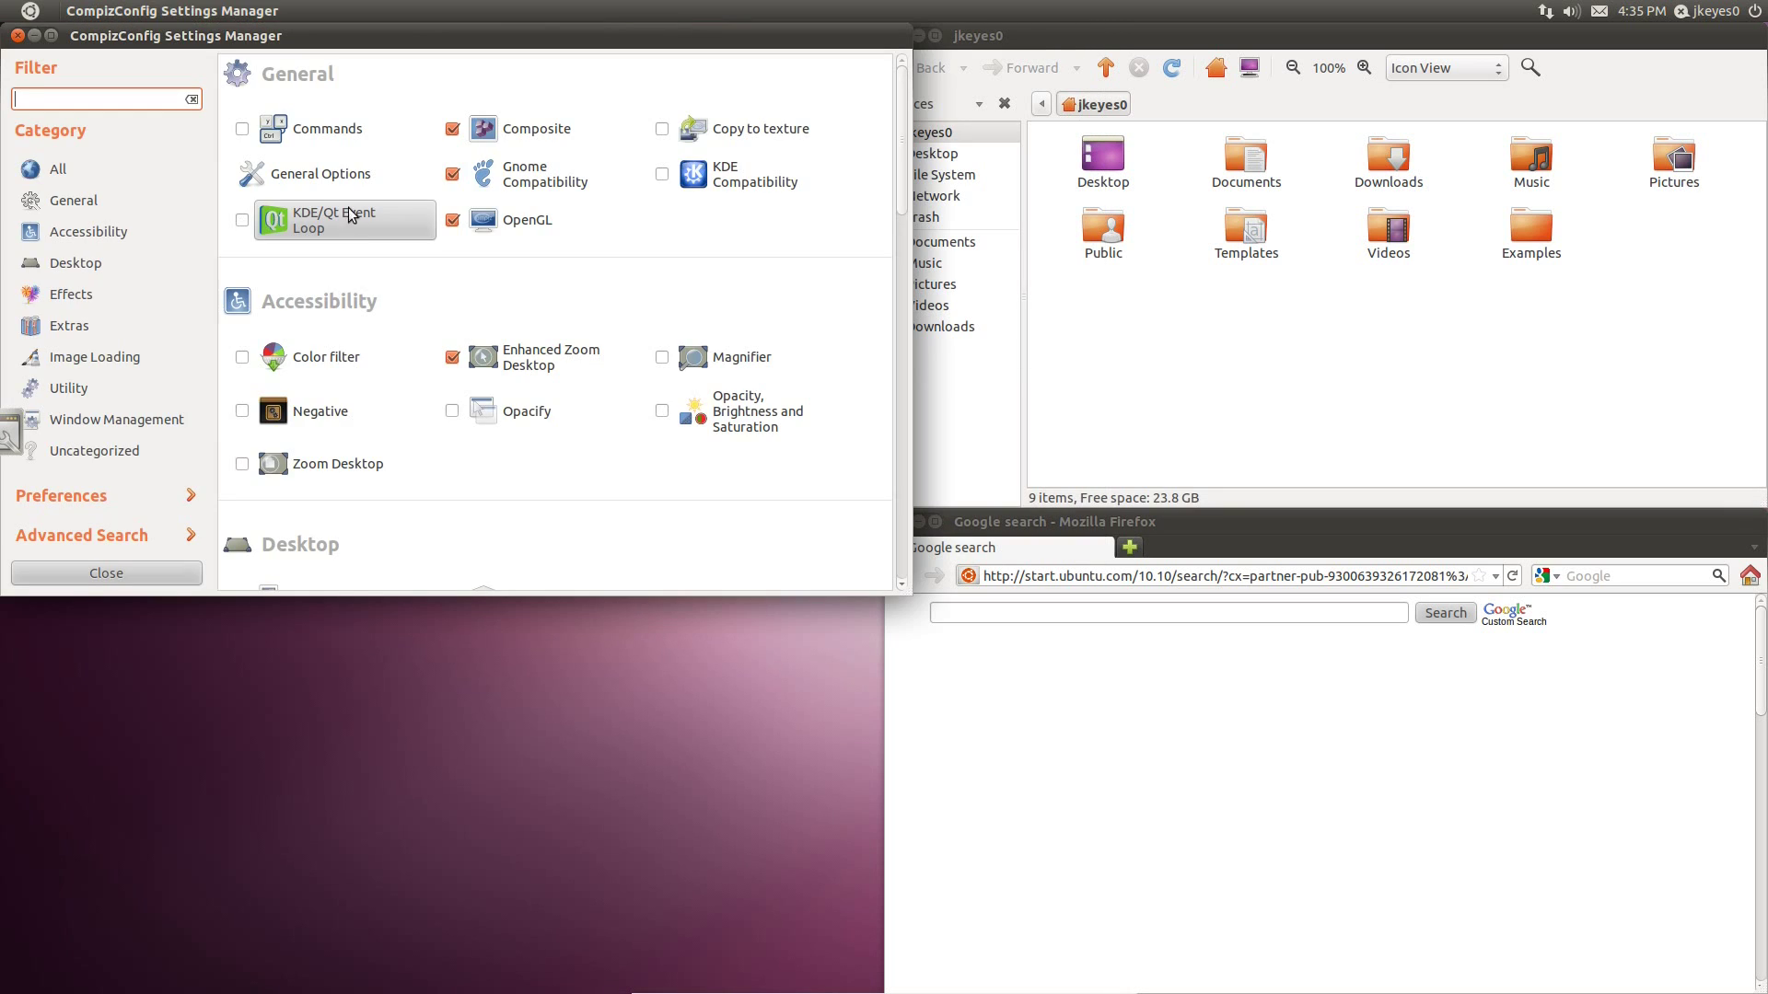
Centre the settings manager window and open the Ubuntu Unity Plugin under Desktop.
left_click_drag(348, 35, 683, 160)
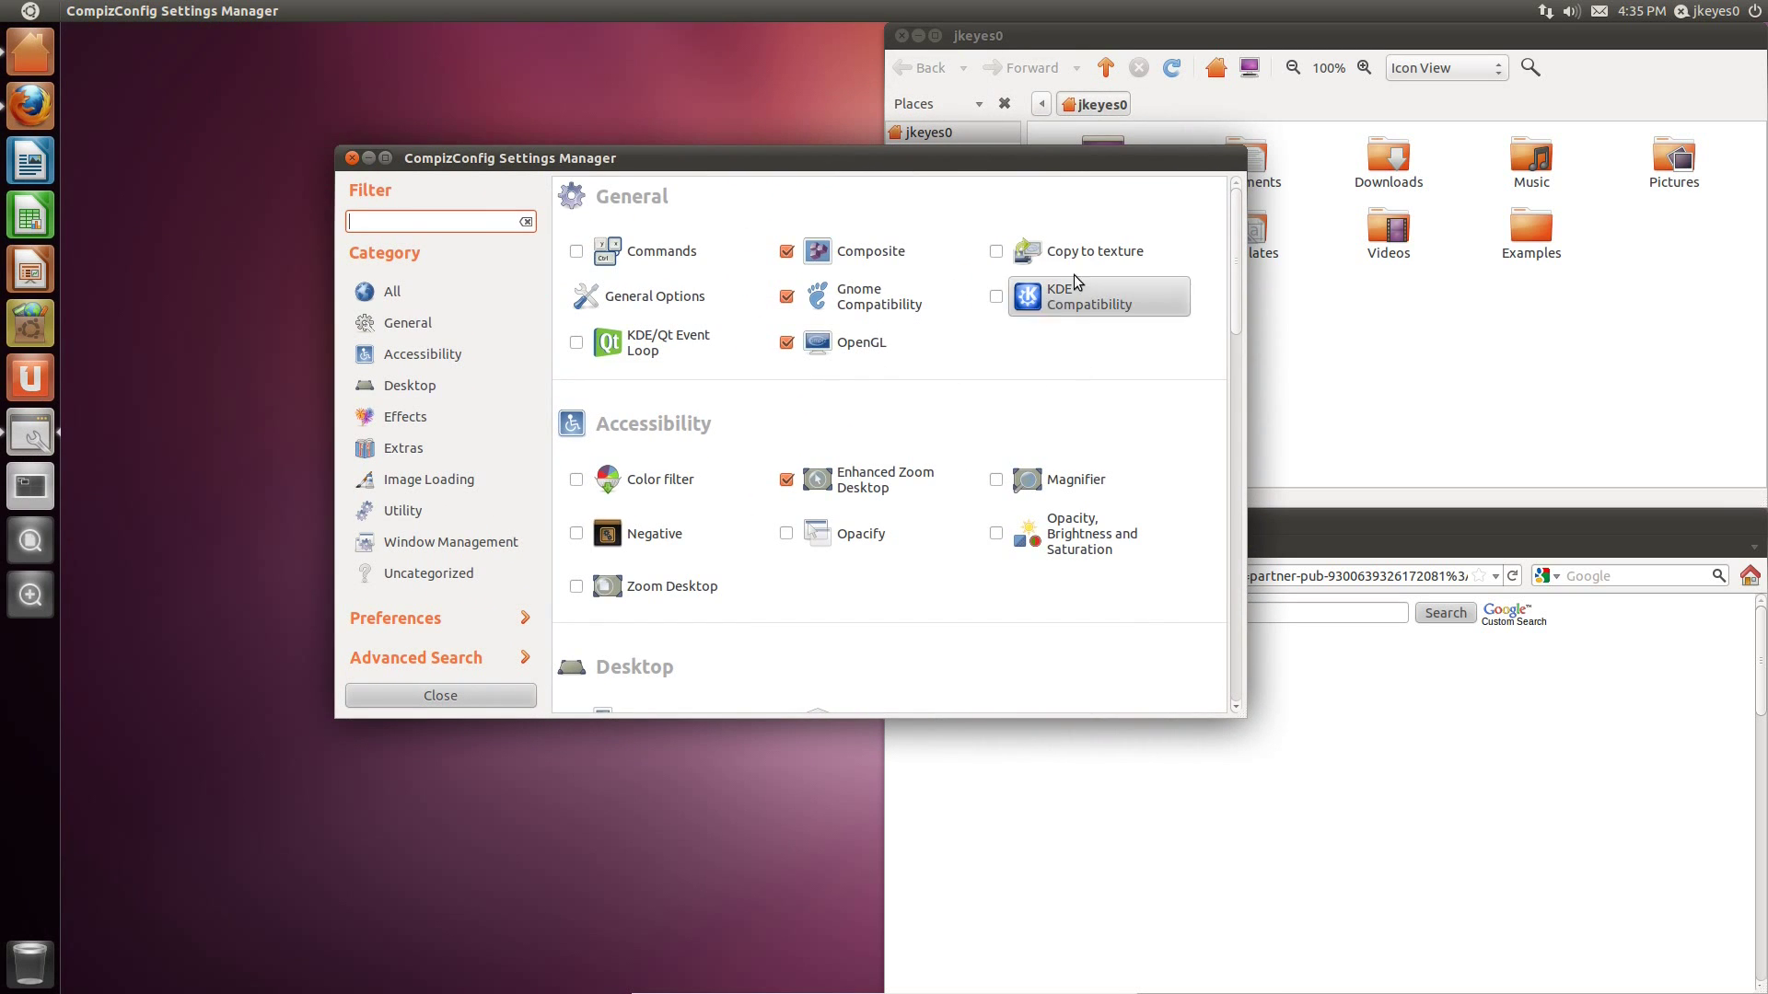
scroll(847, 396, "down", 1)
scroll(883, 447, "down", 3)
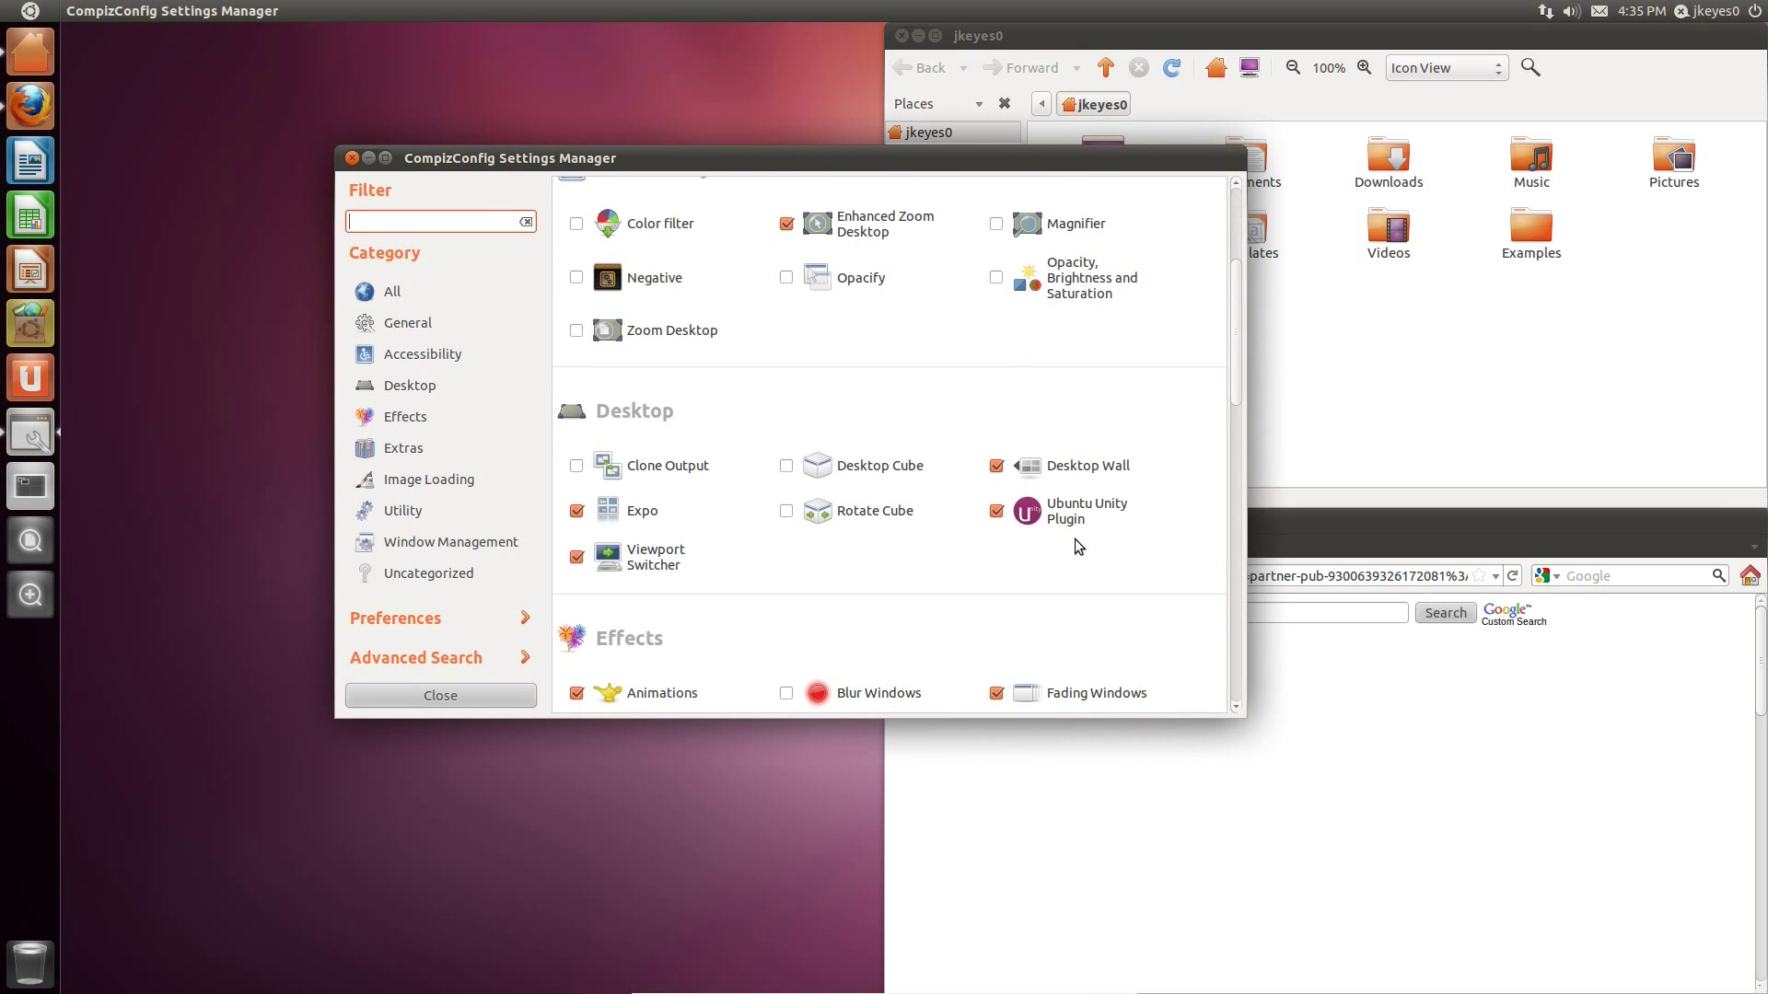
left_click(1103, 514)
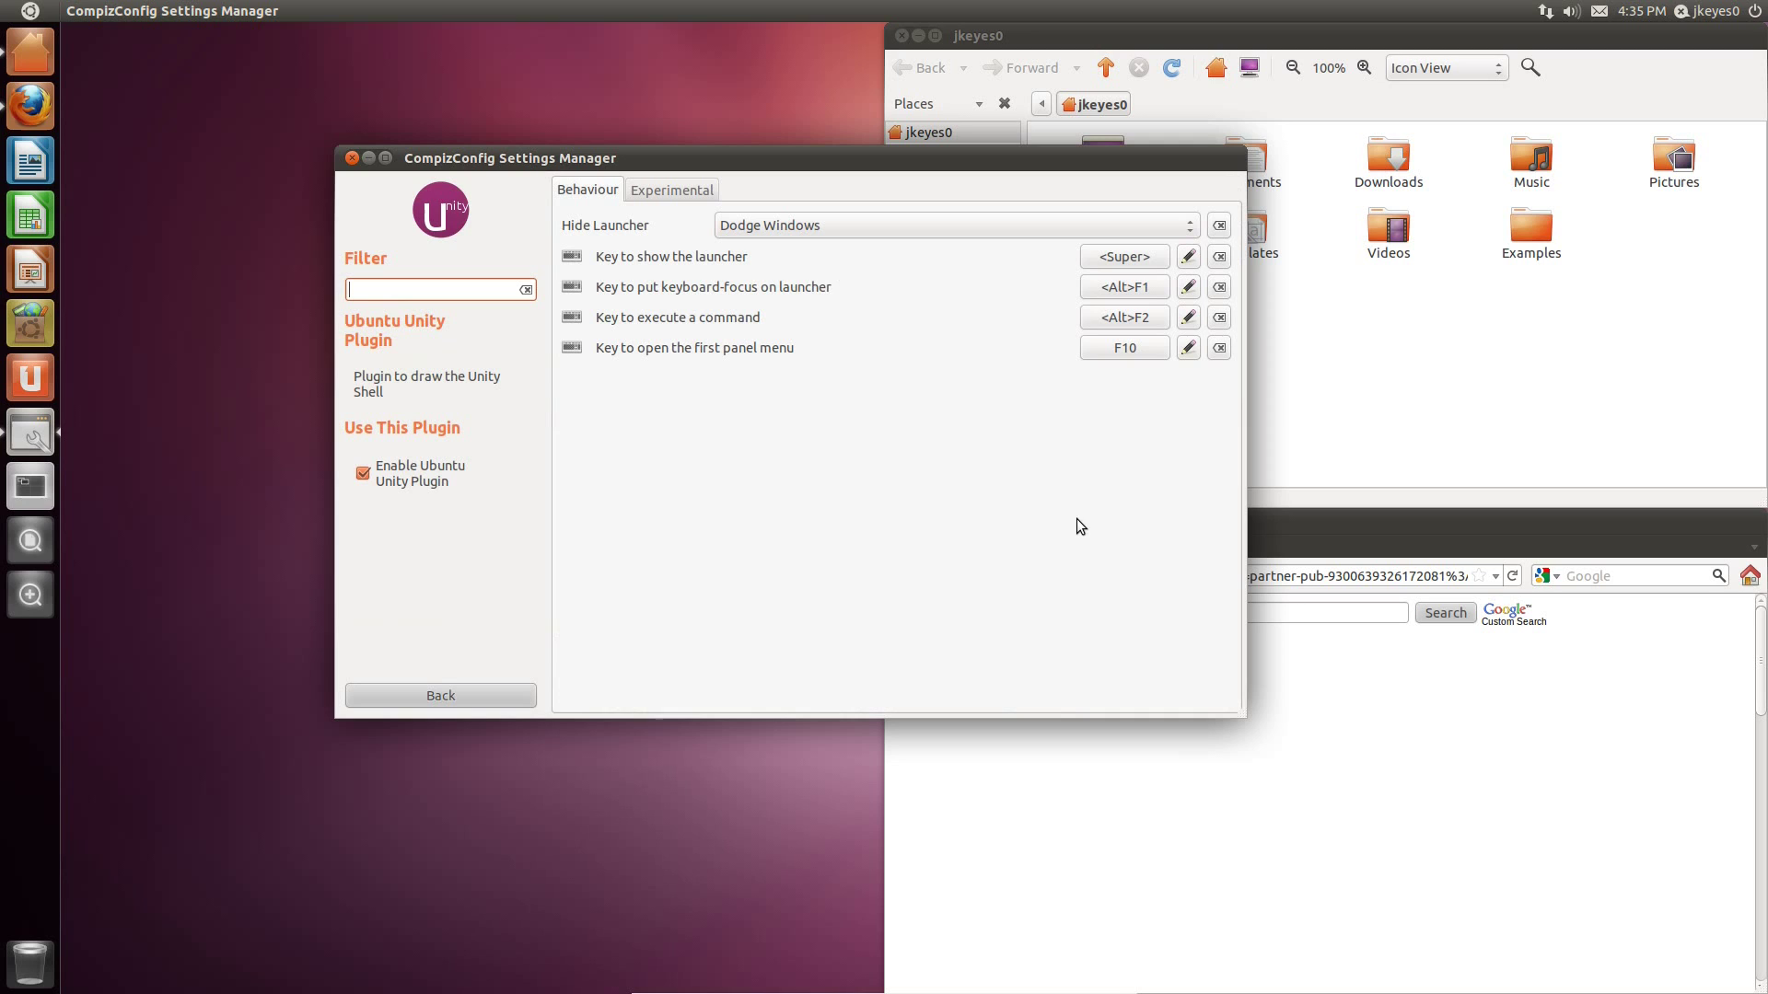
On the Experimental tab, try launcher icon sizes 32 and 64, then reset it to 48.
left_click(684, 189)
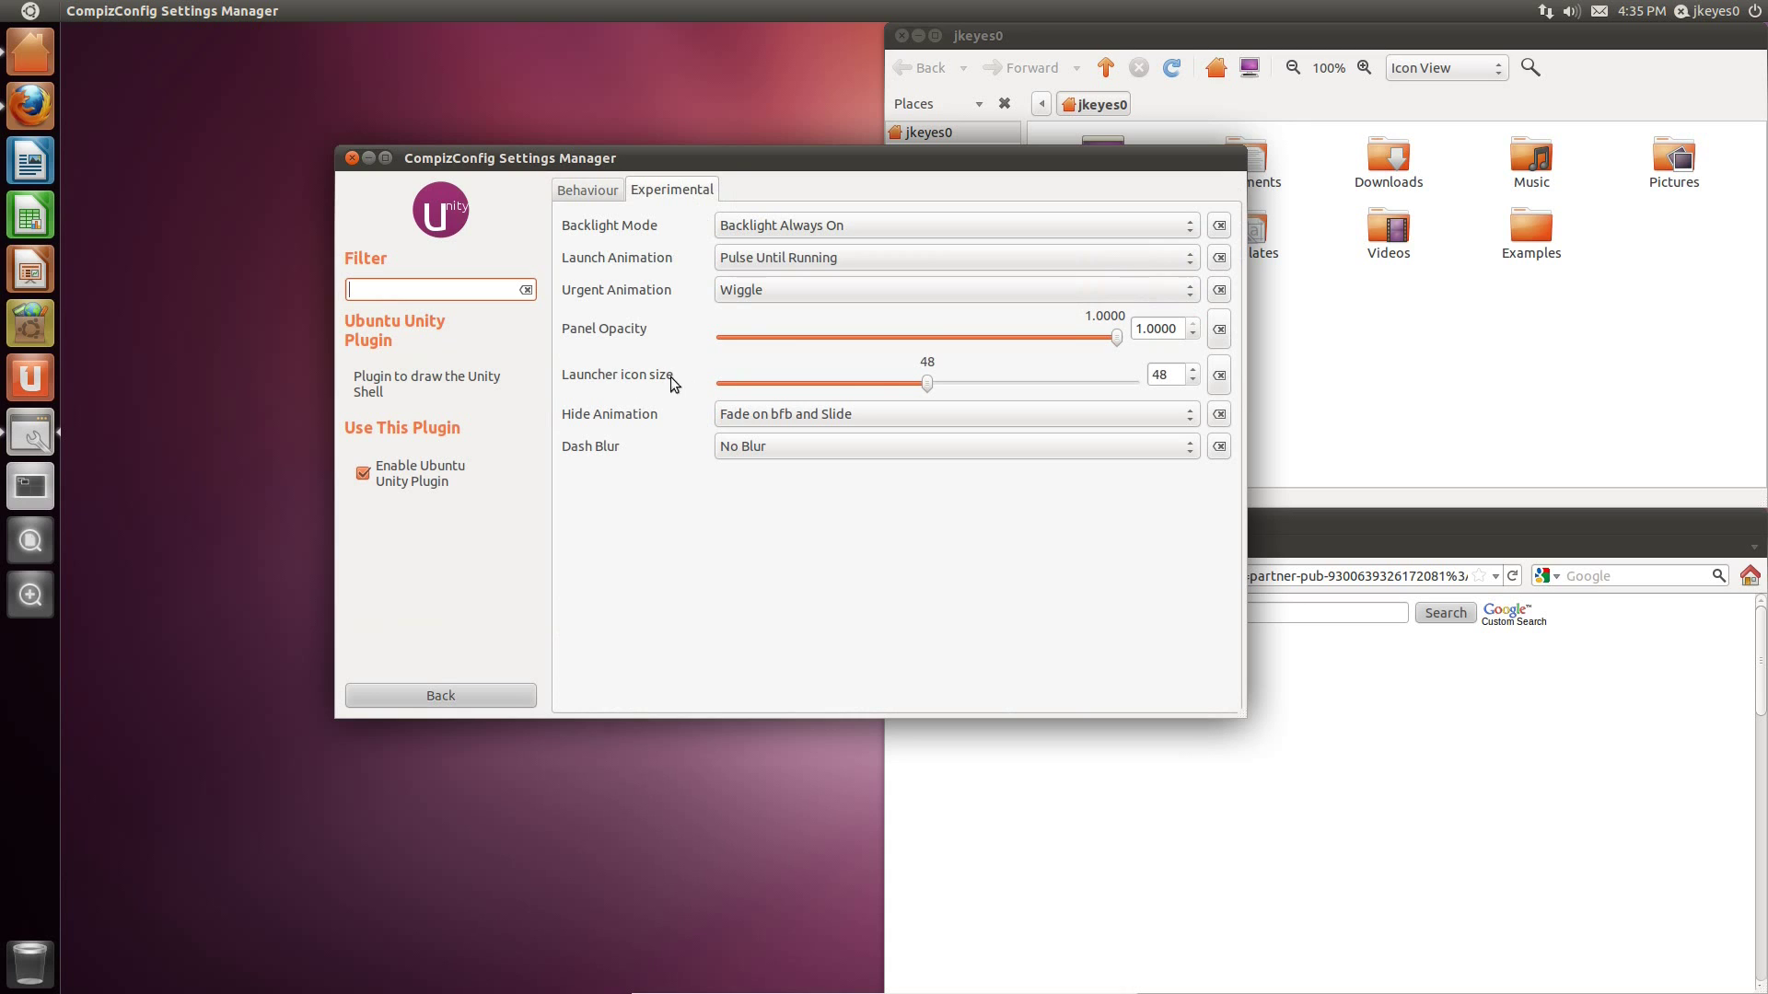
left_click(928, 385)
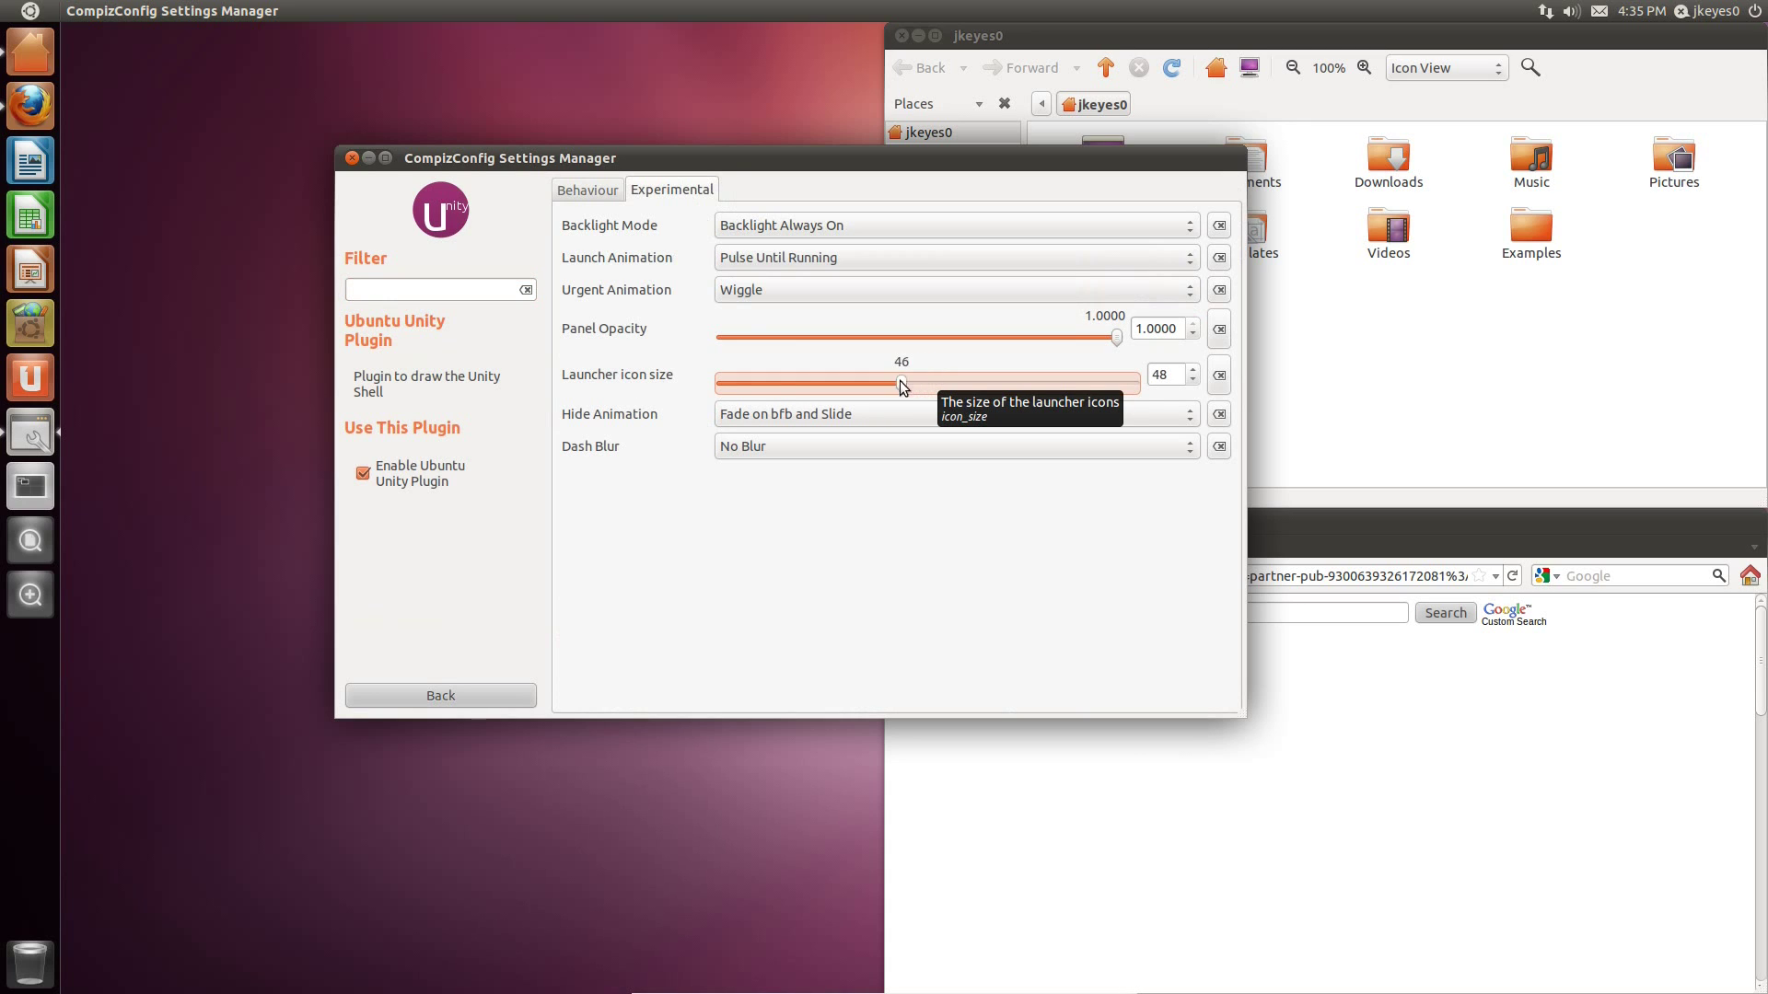
left_click_drag(902, 385, 378, 362)
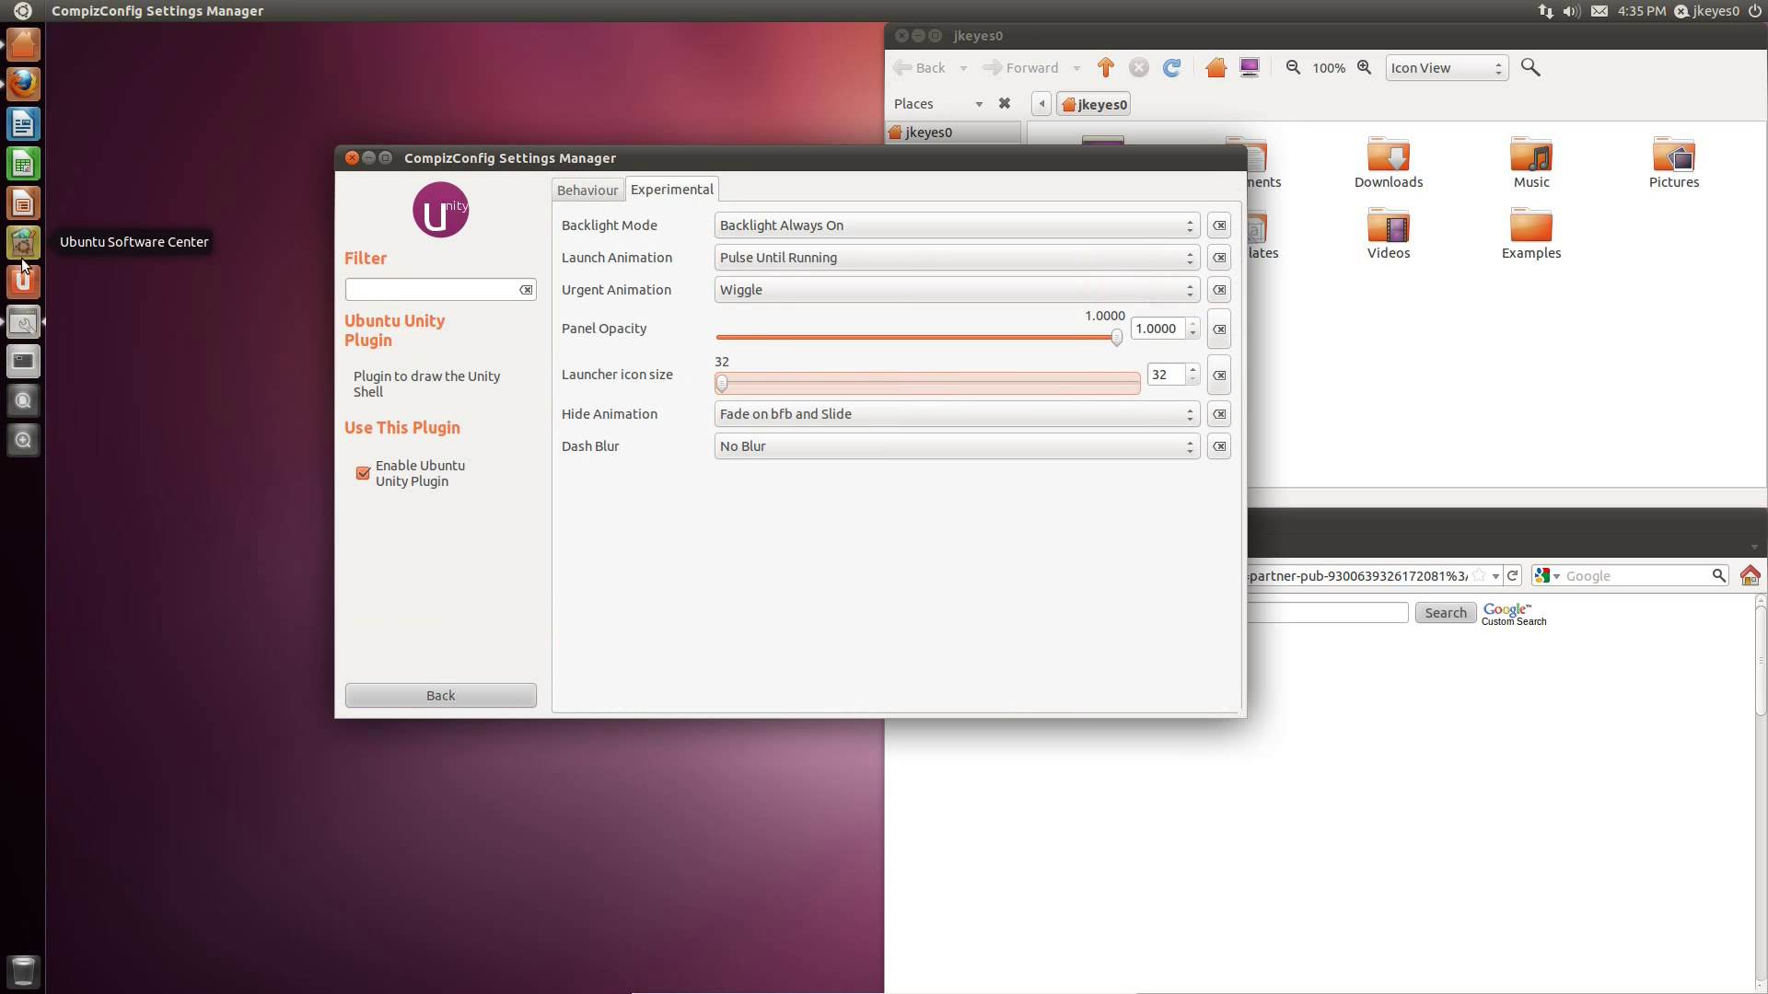
left_click_drag(720, 385, 1194, 394)
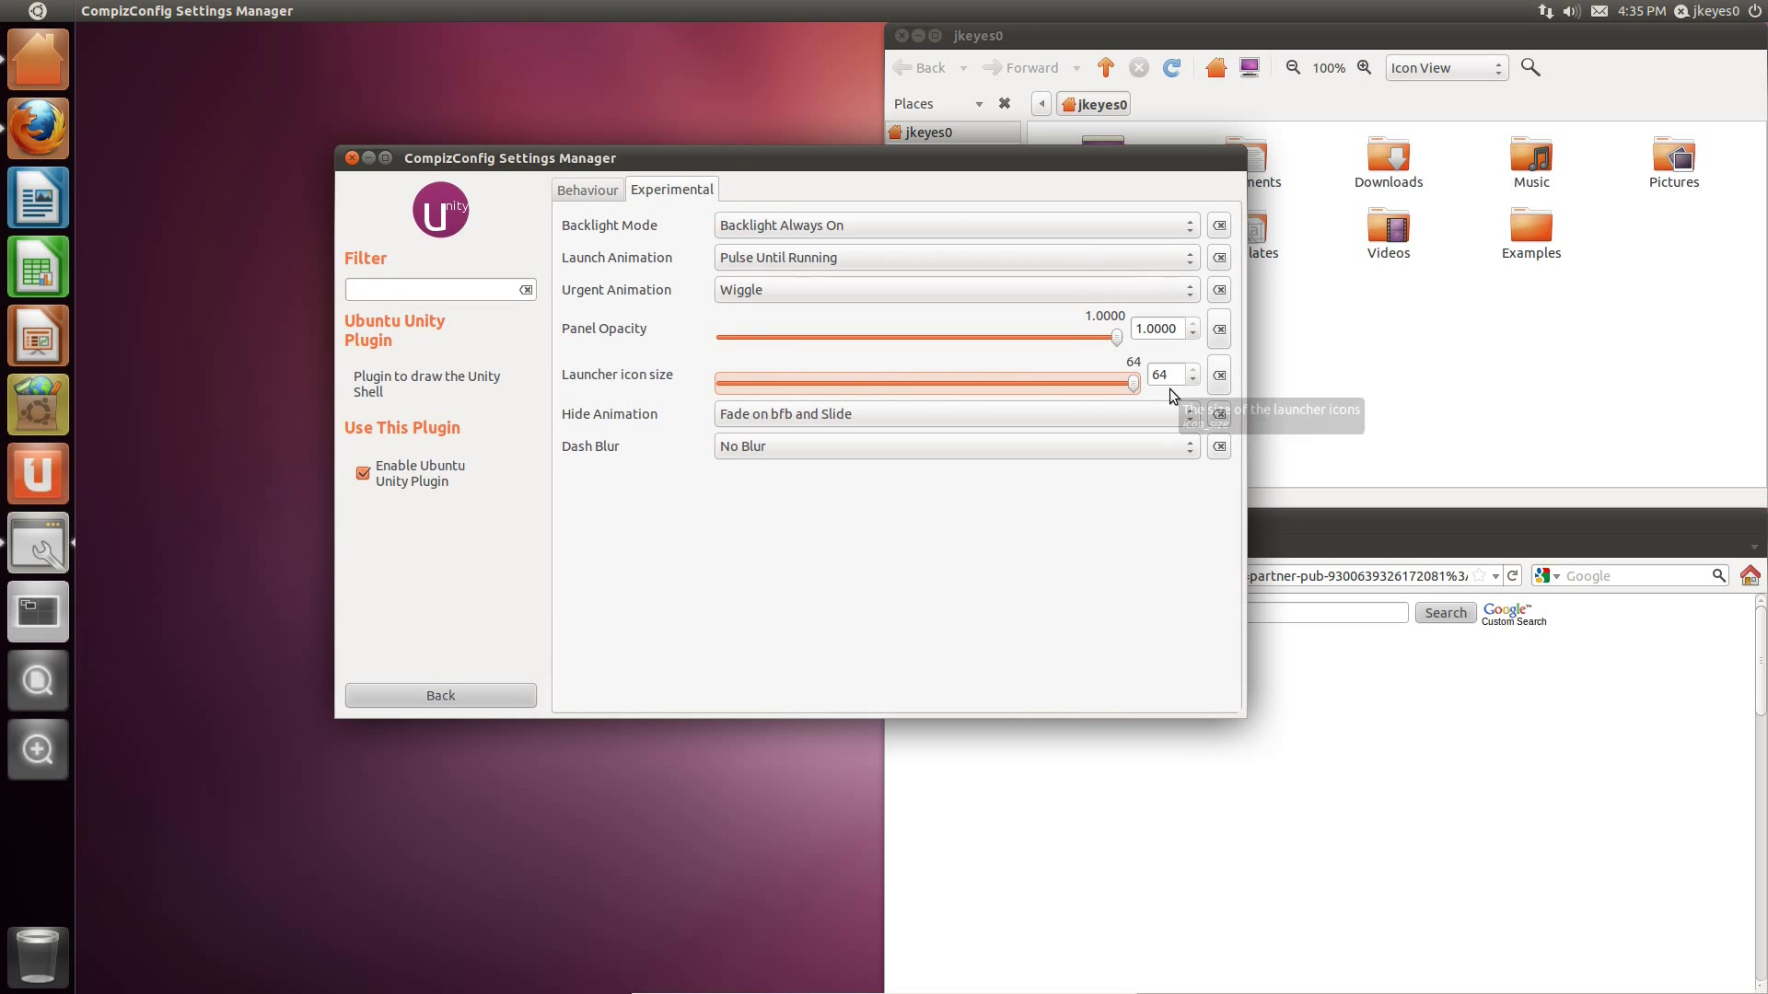
left_click(1219, 376)
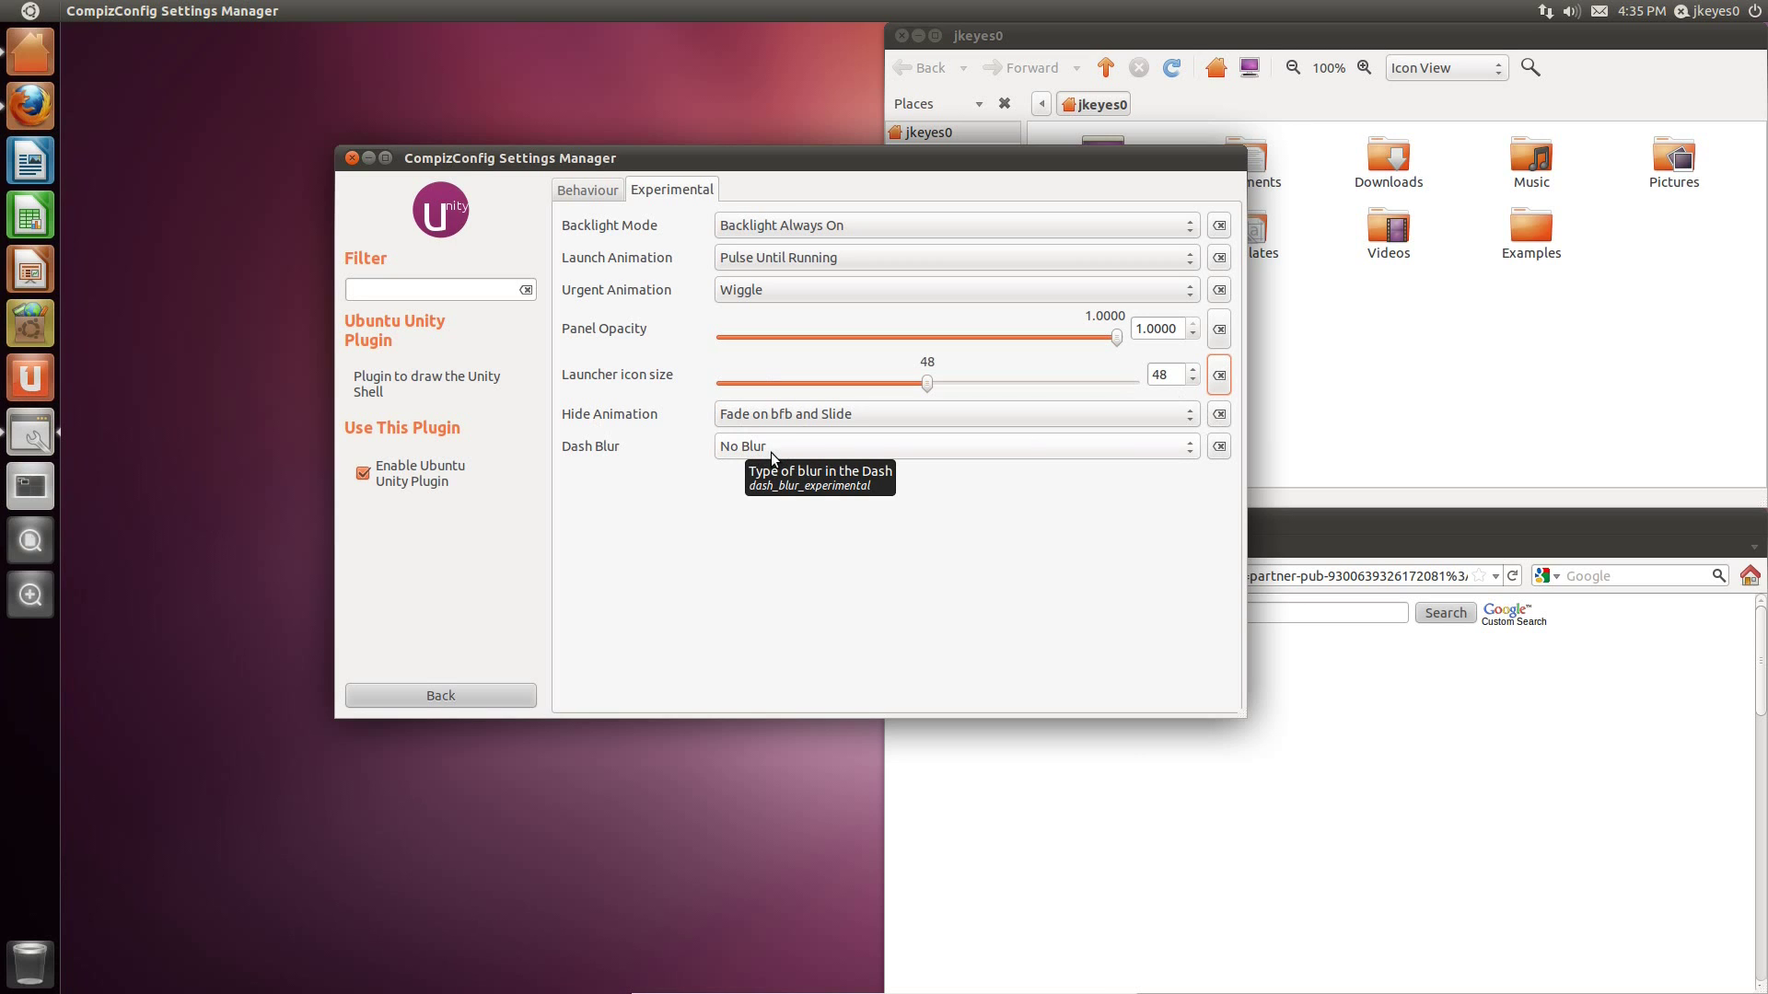
Return to the full plugin list and open the Grid plugin under Window Management.
left_click(590, 190)
key("alt+b")
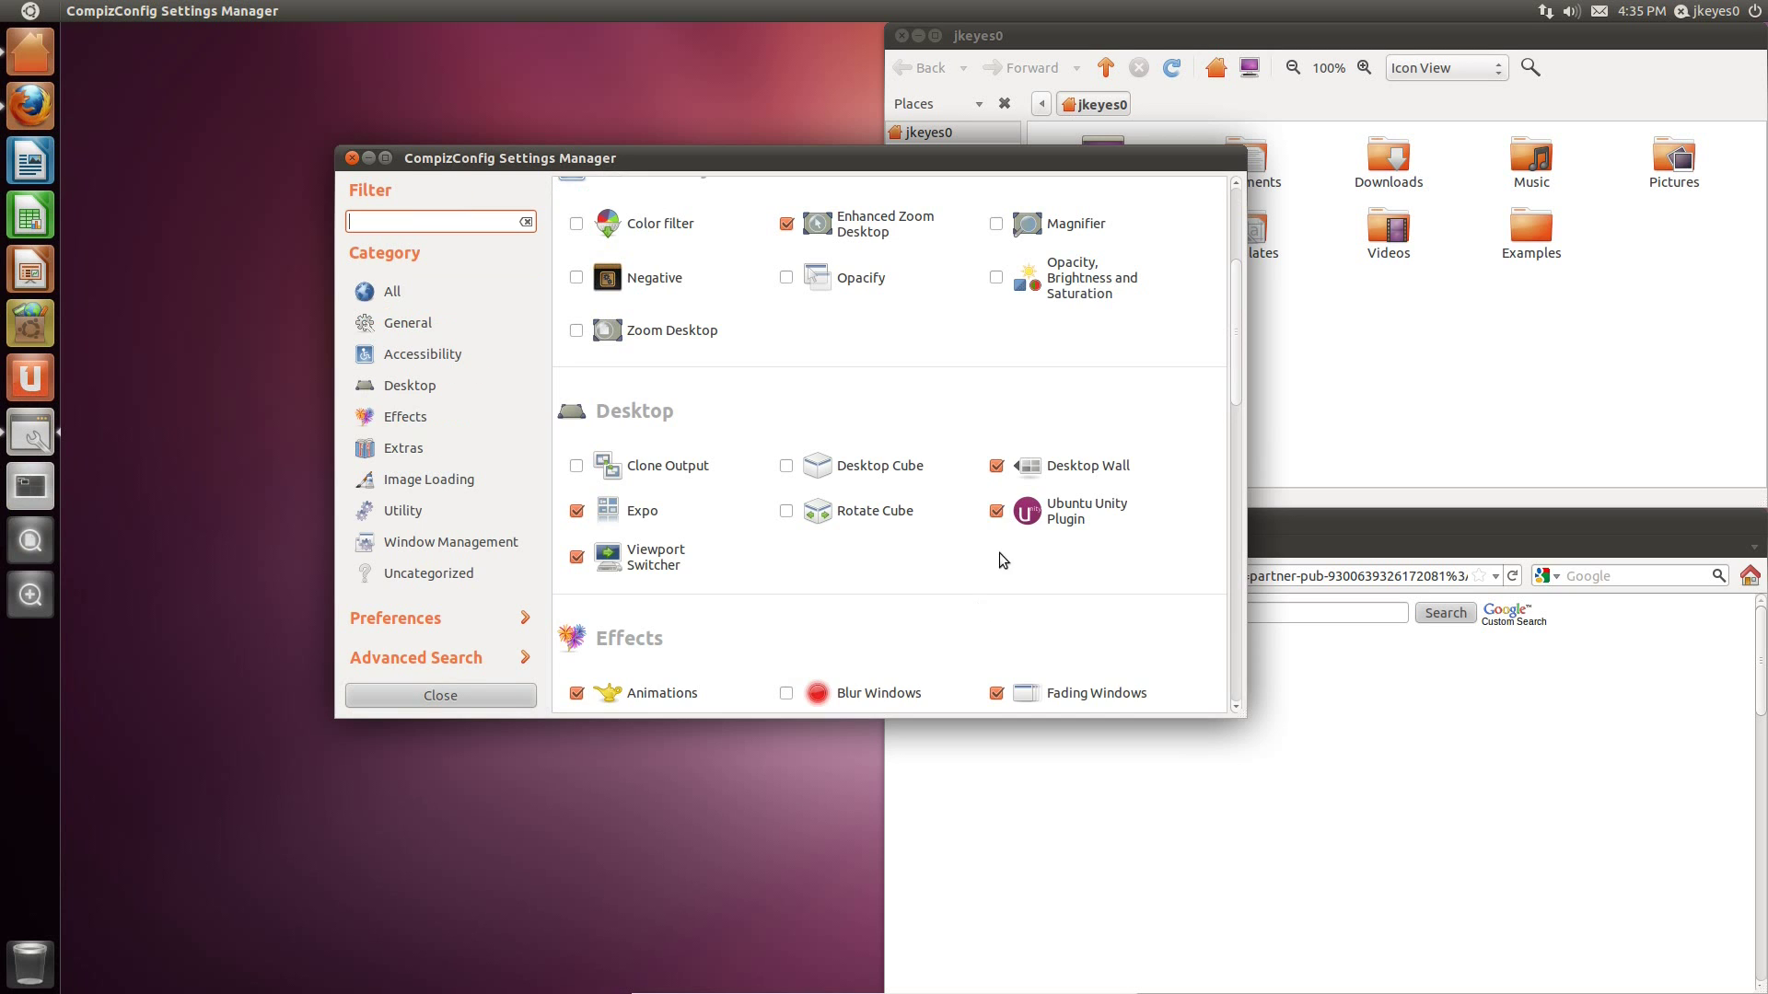
scroll(893, 439, "down", 10)
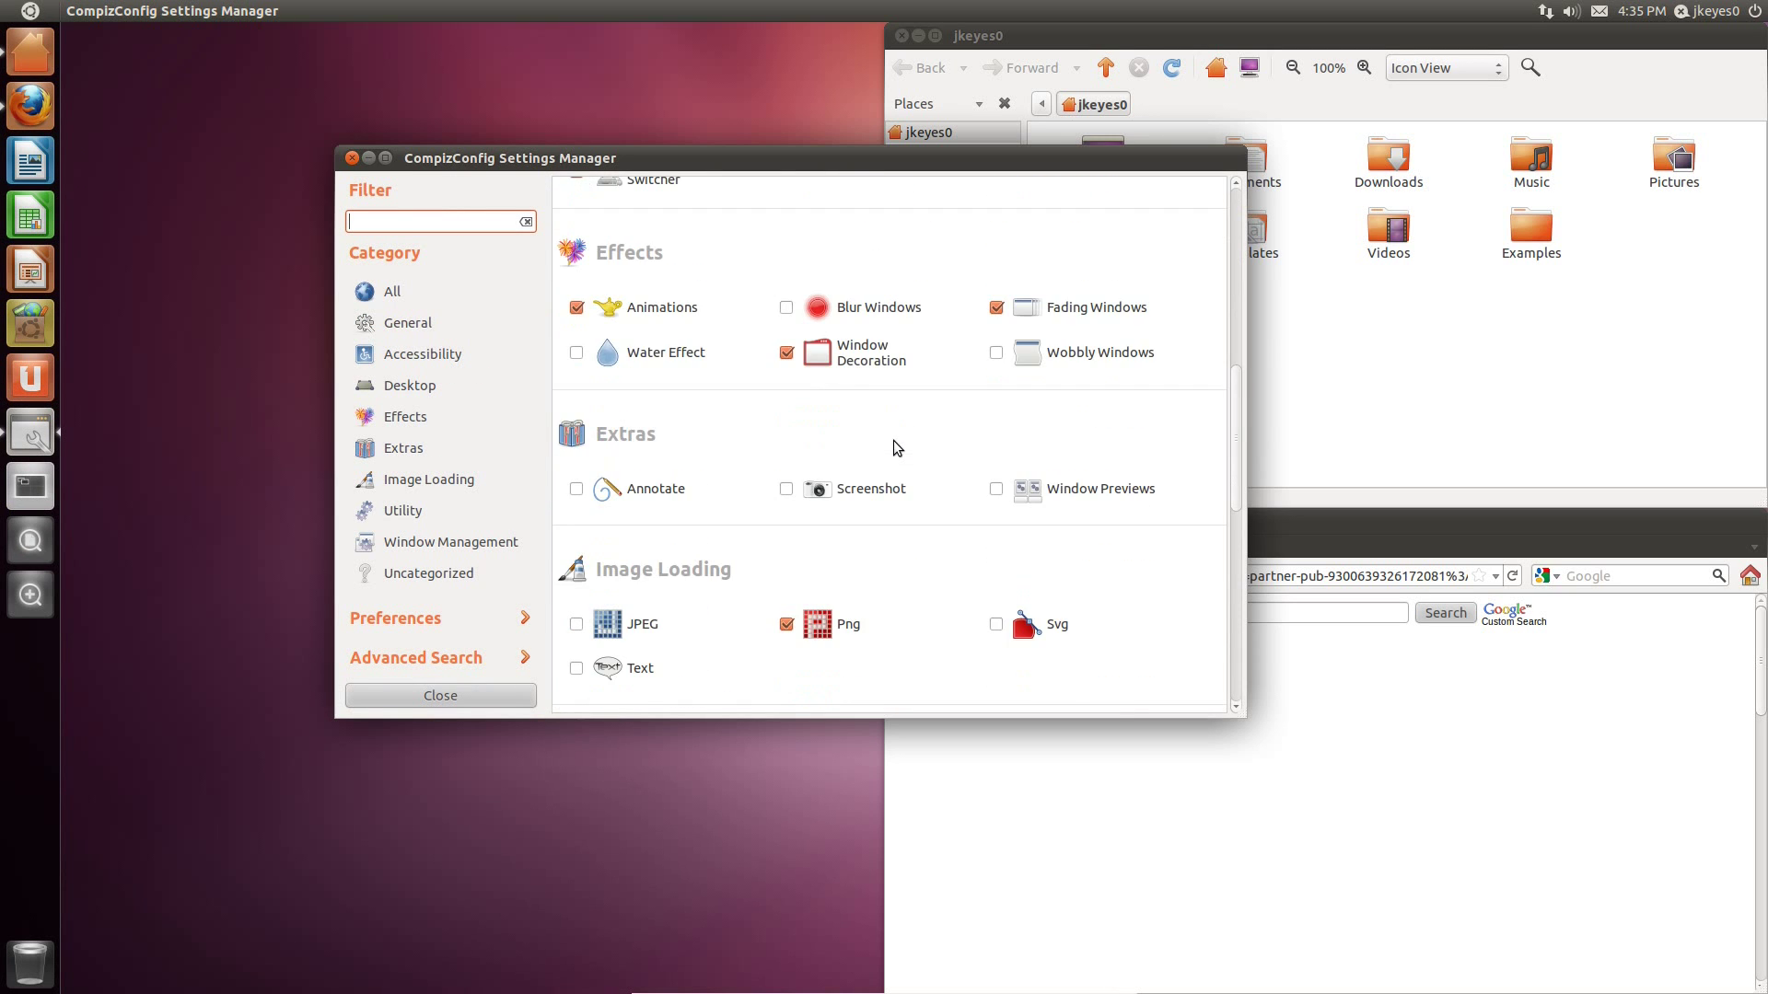
scroll(893, 440, "down", 8)
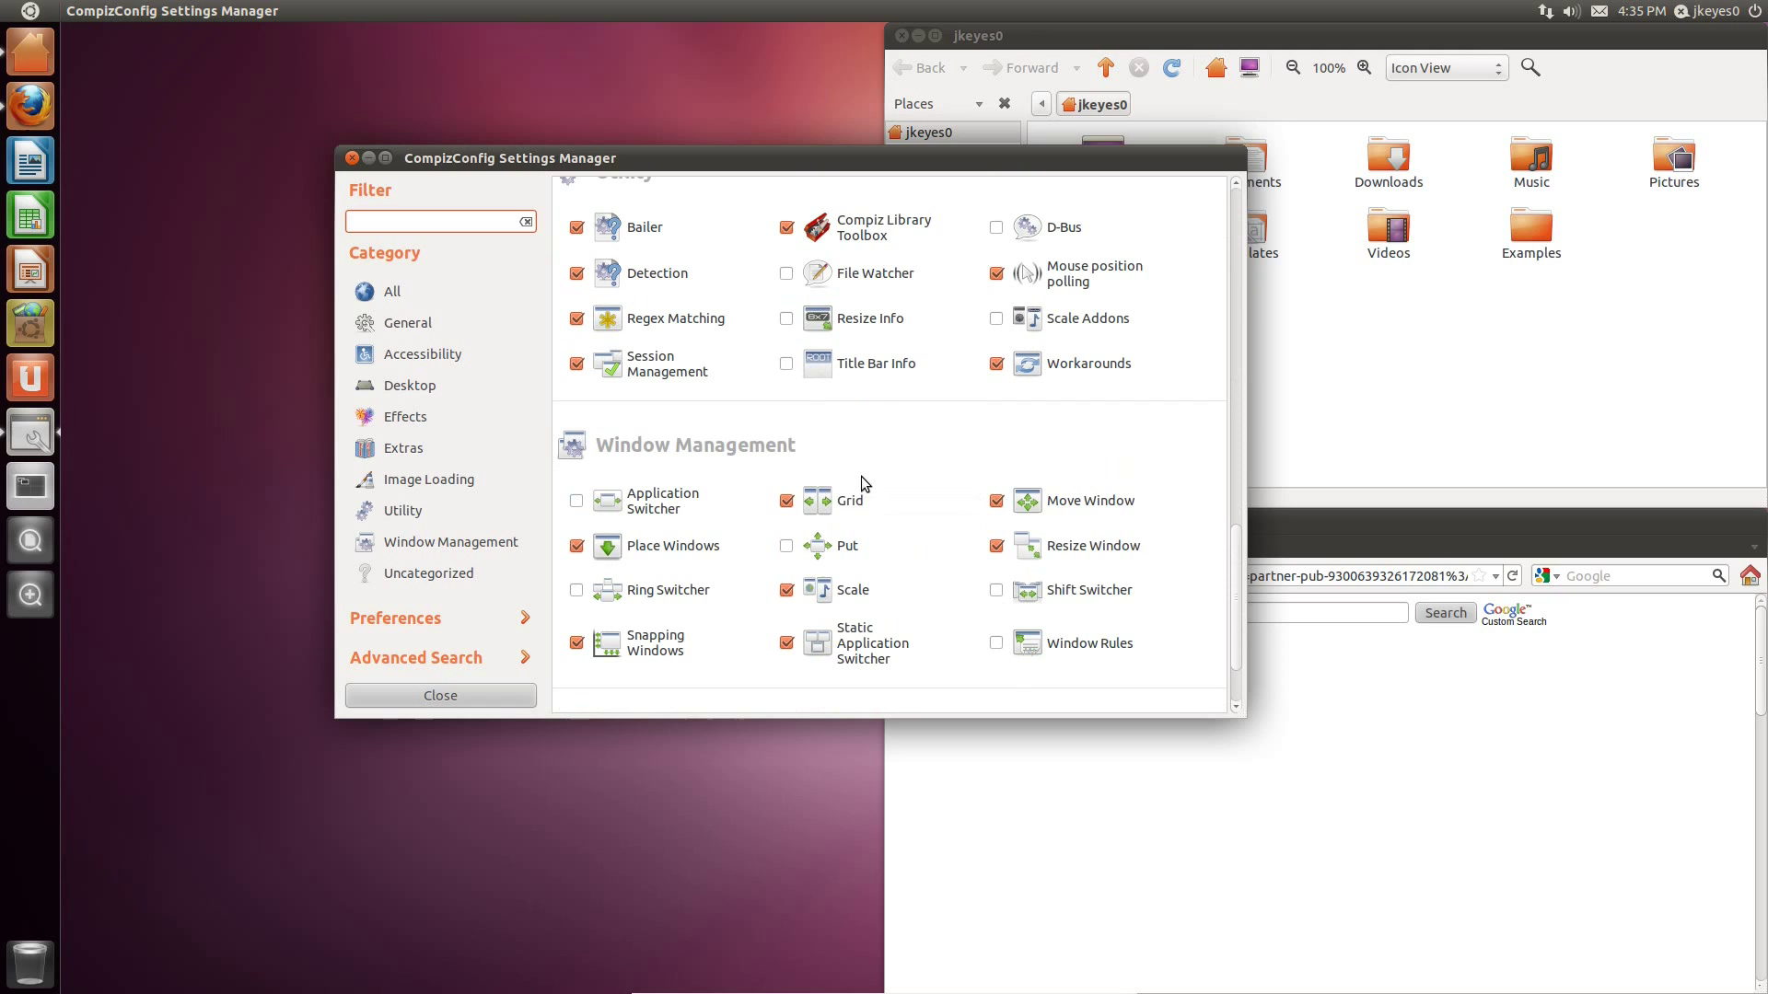
left_click(856, 504)
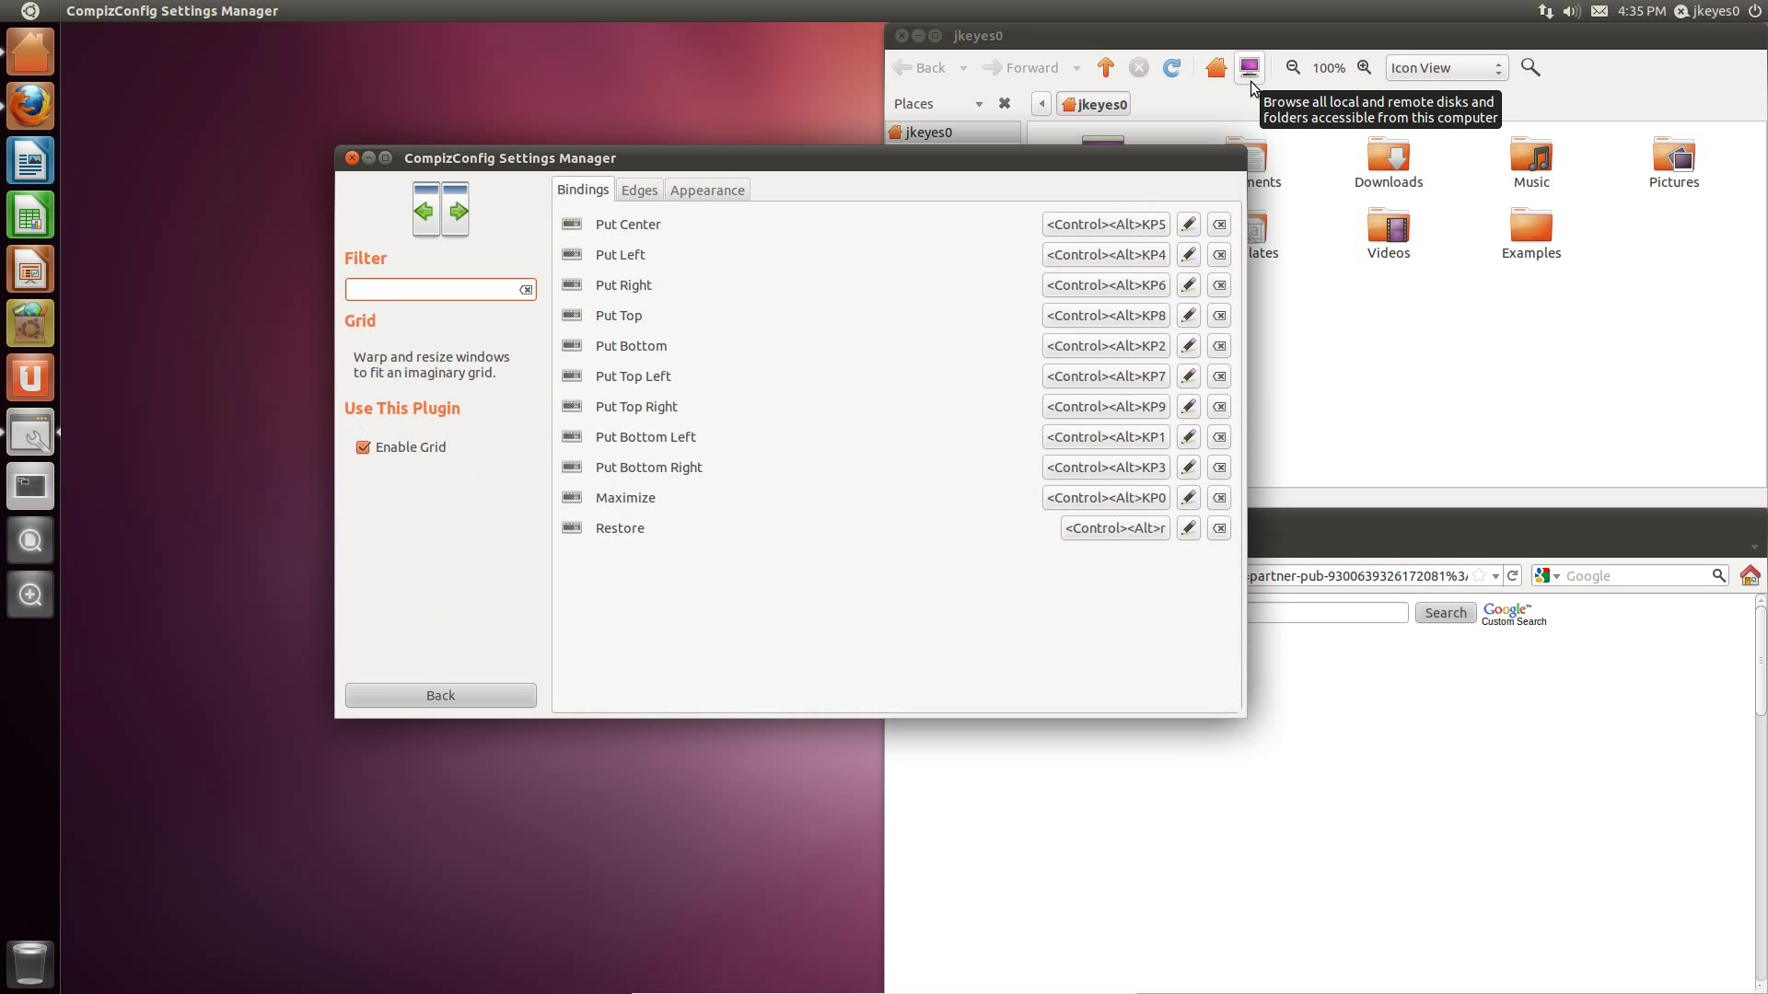
View Grid's Edges and Appearance settings, go back, and close the settings manager.
left_click(655, 198)
left_click(692, 190)
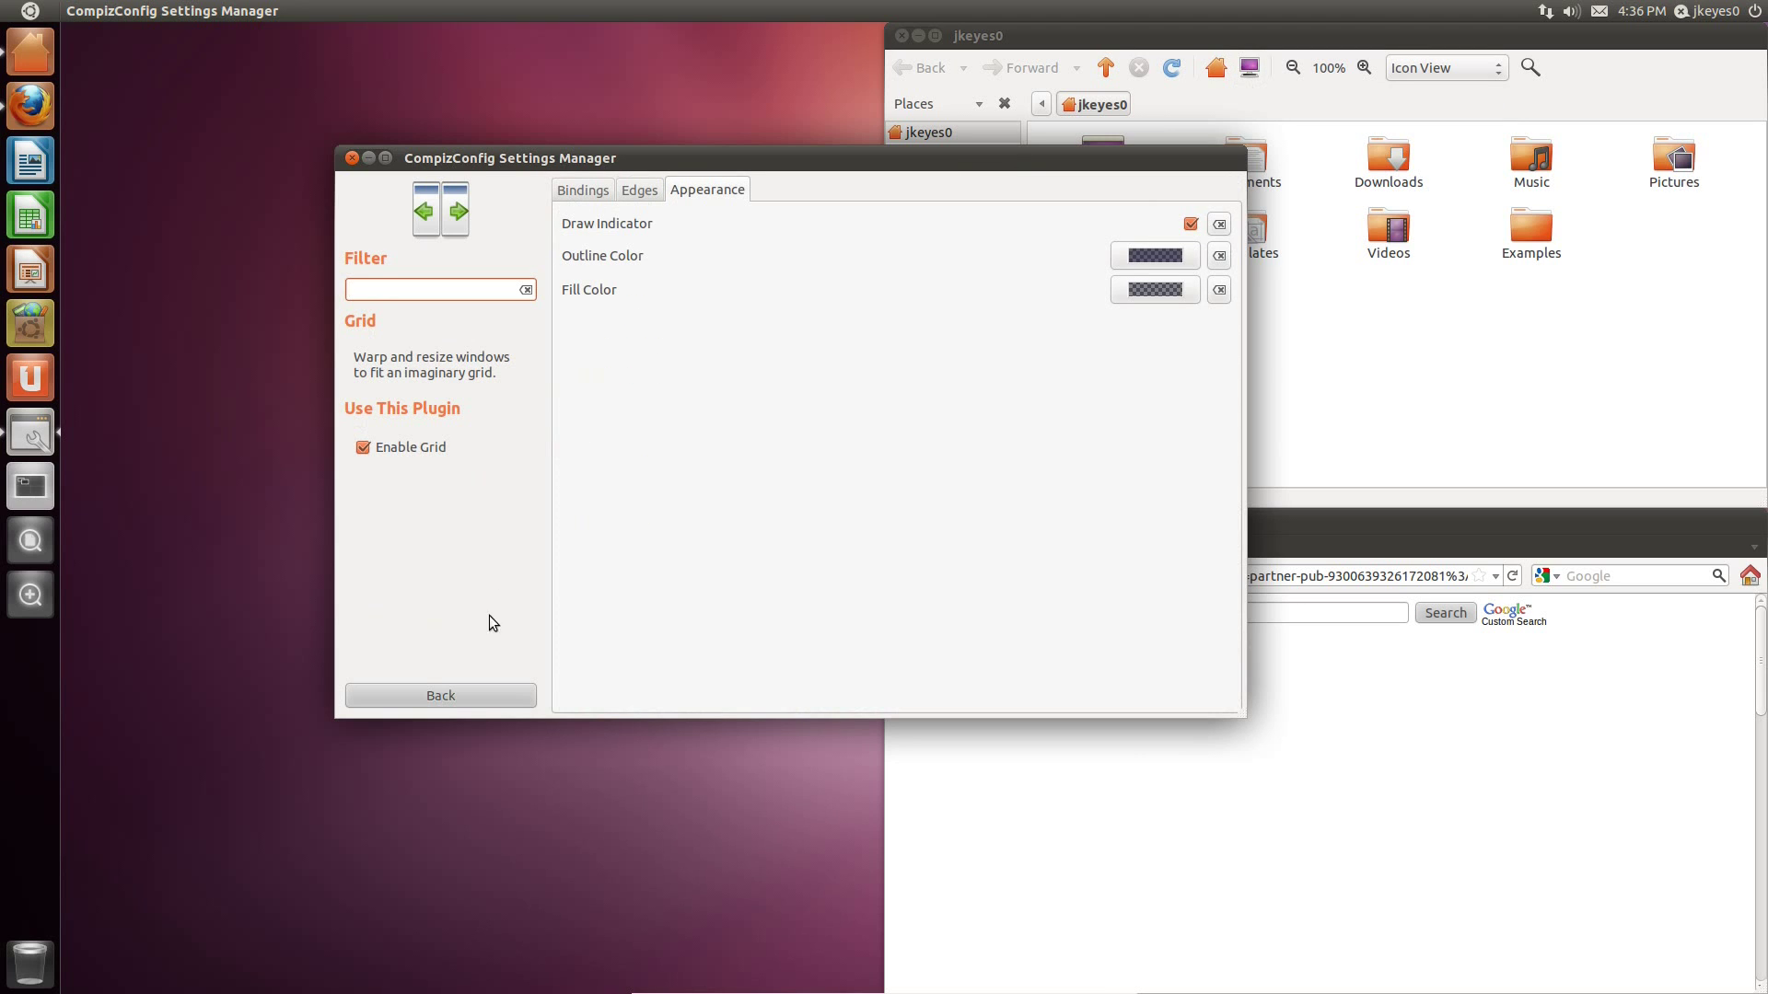
left_click(451, 698)
left_click(350, 158)
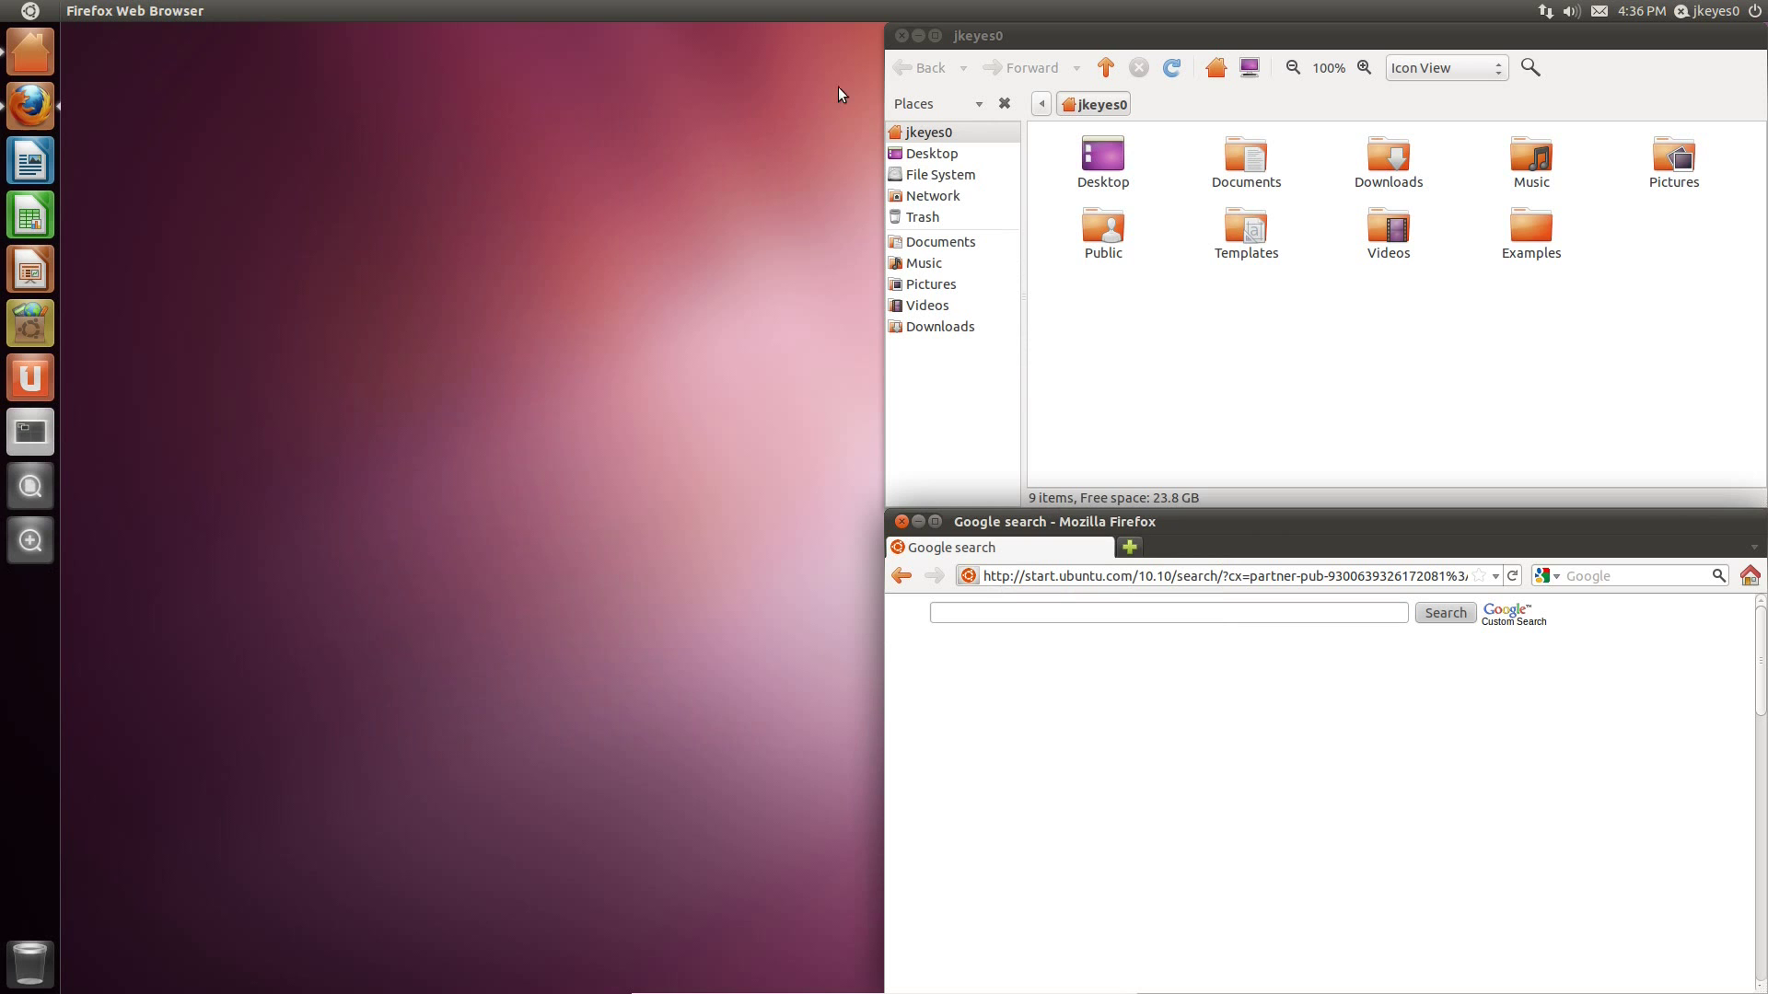
Close the file manager and drag the Firefox window to the screen centre.
left_click(903, 35)
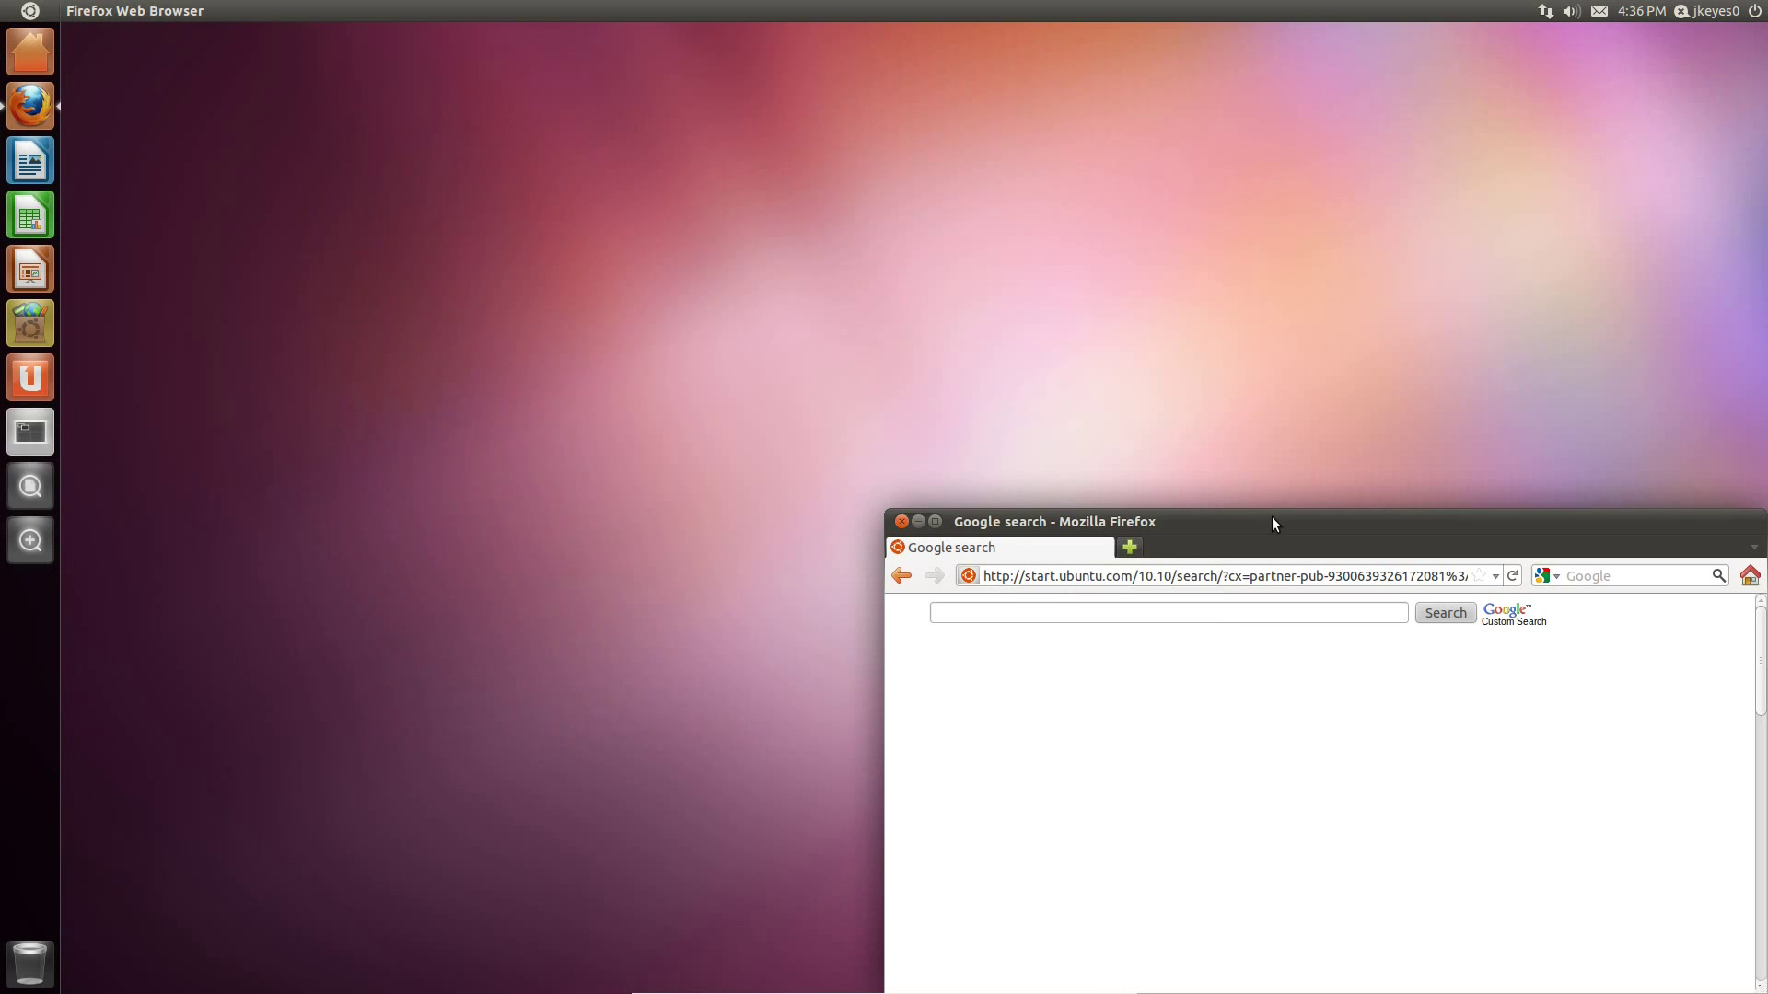
left_click_drag(1272, 518, 805, 7)
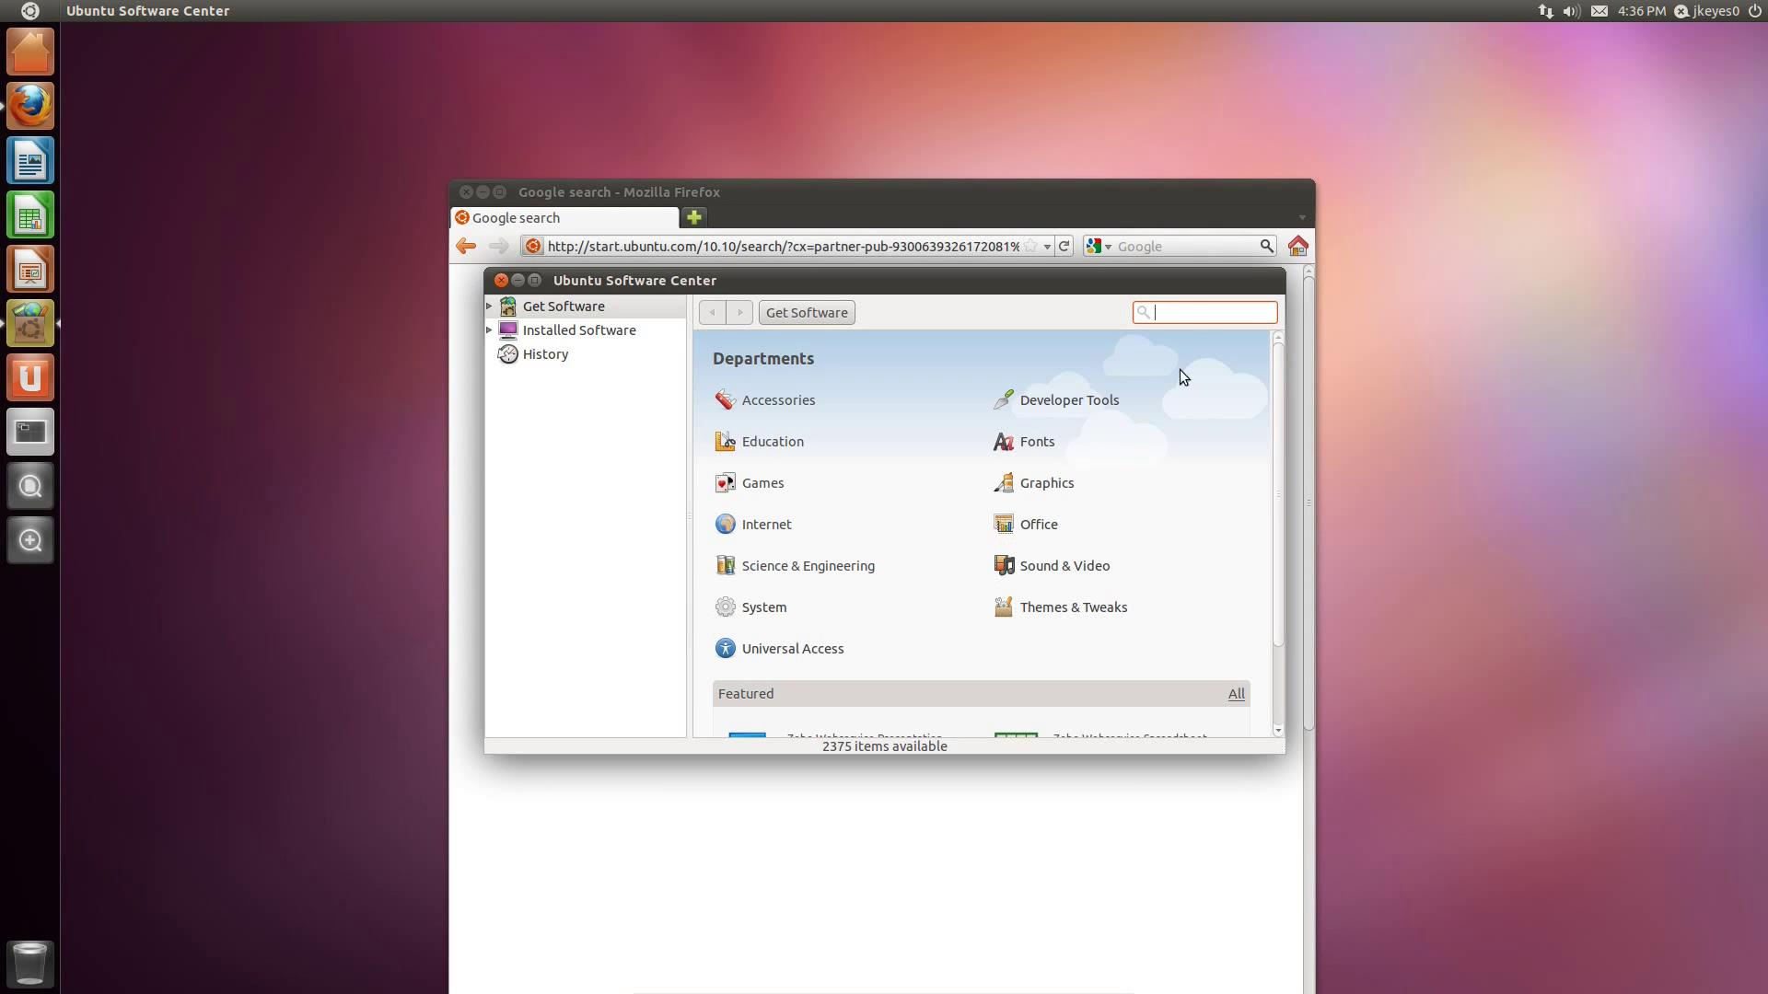
Search 'abiword', read AbiWord's More Info page and reviews, then close the Software Center.
type("abiword")
left_click(966, 371)
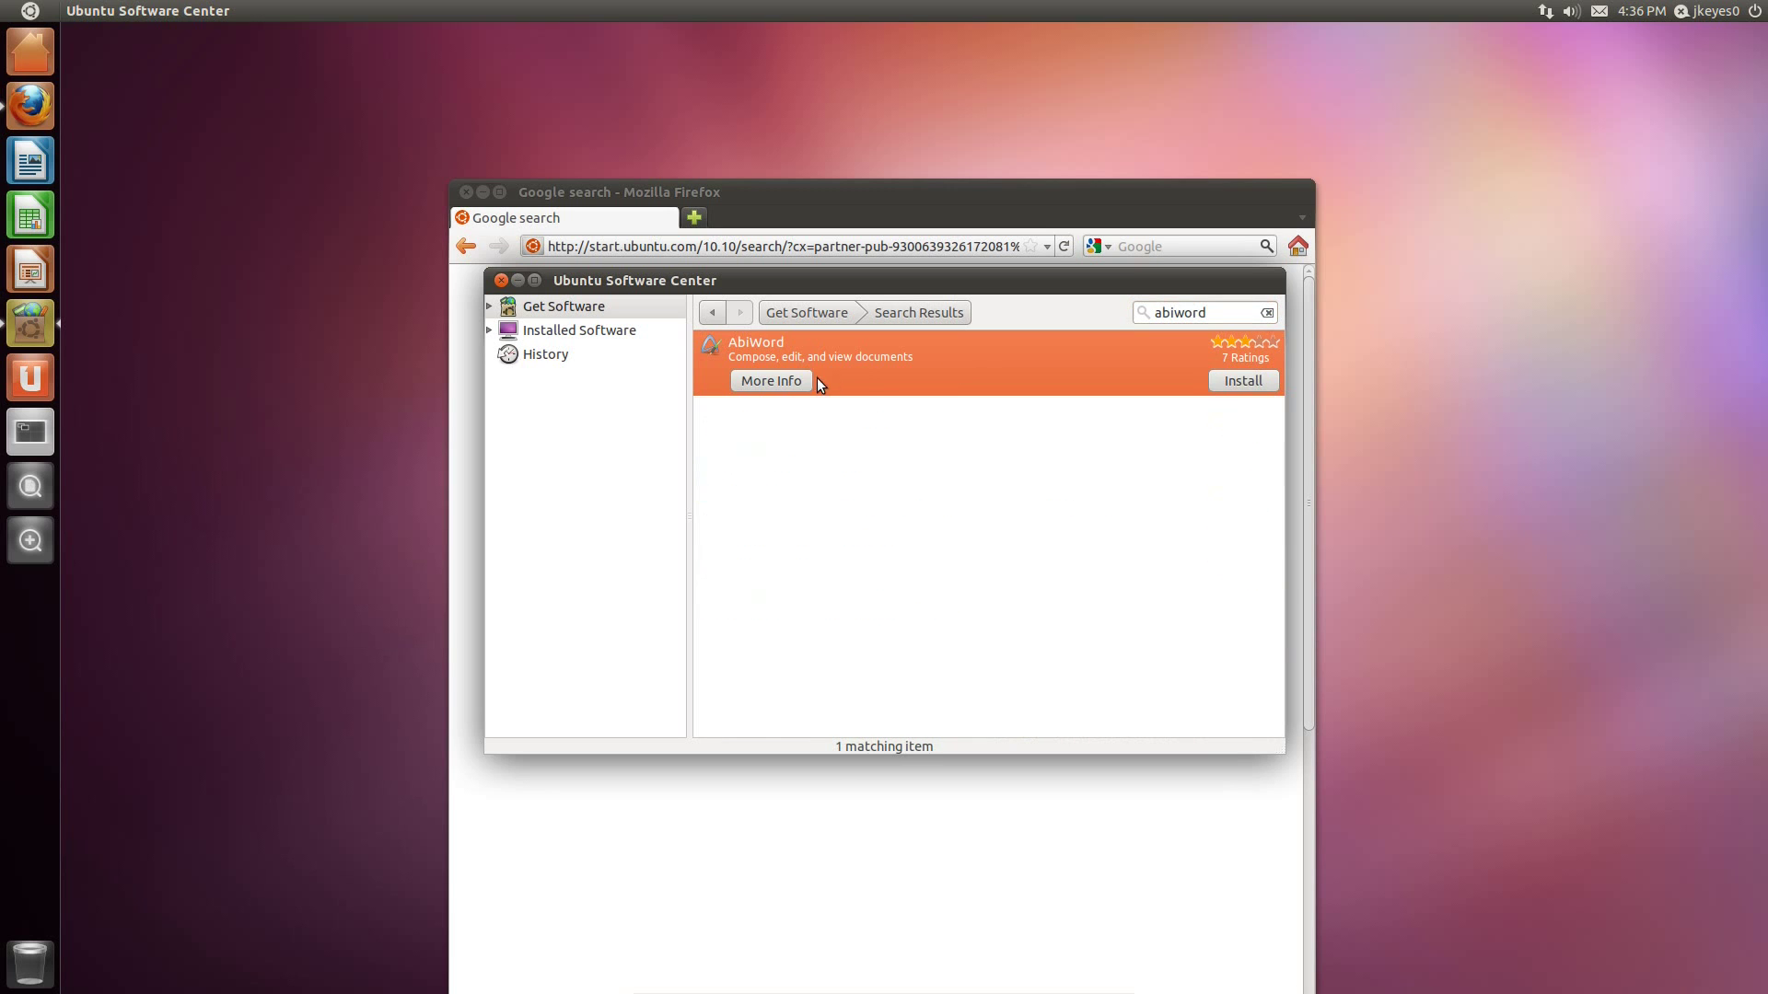
left_click(787, 381)
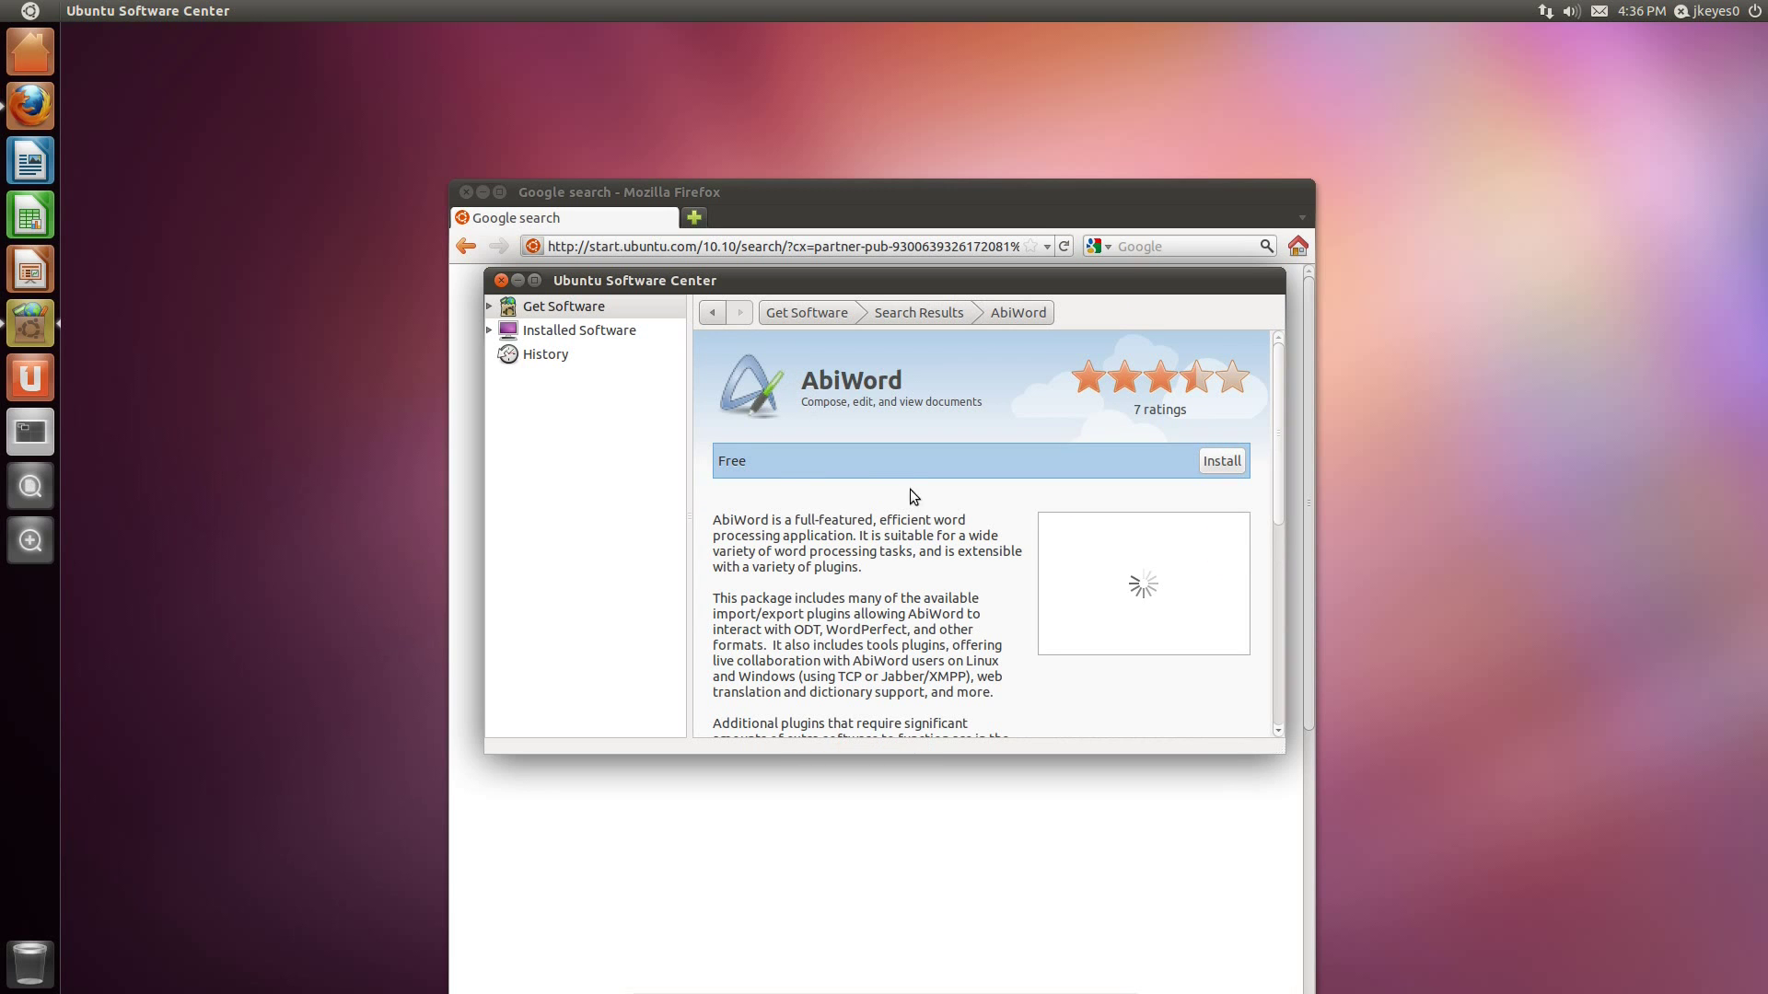
scroll(928, 513, "down", 5)
scroll(930, 518, "down", 4)
scroll(928, 515, "down", 3)
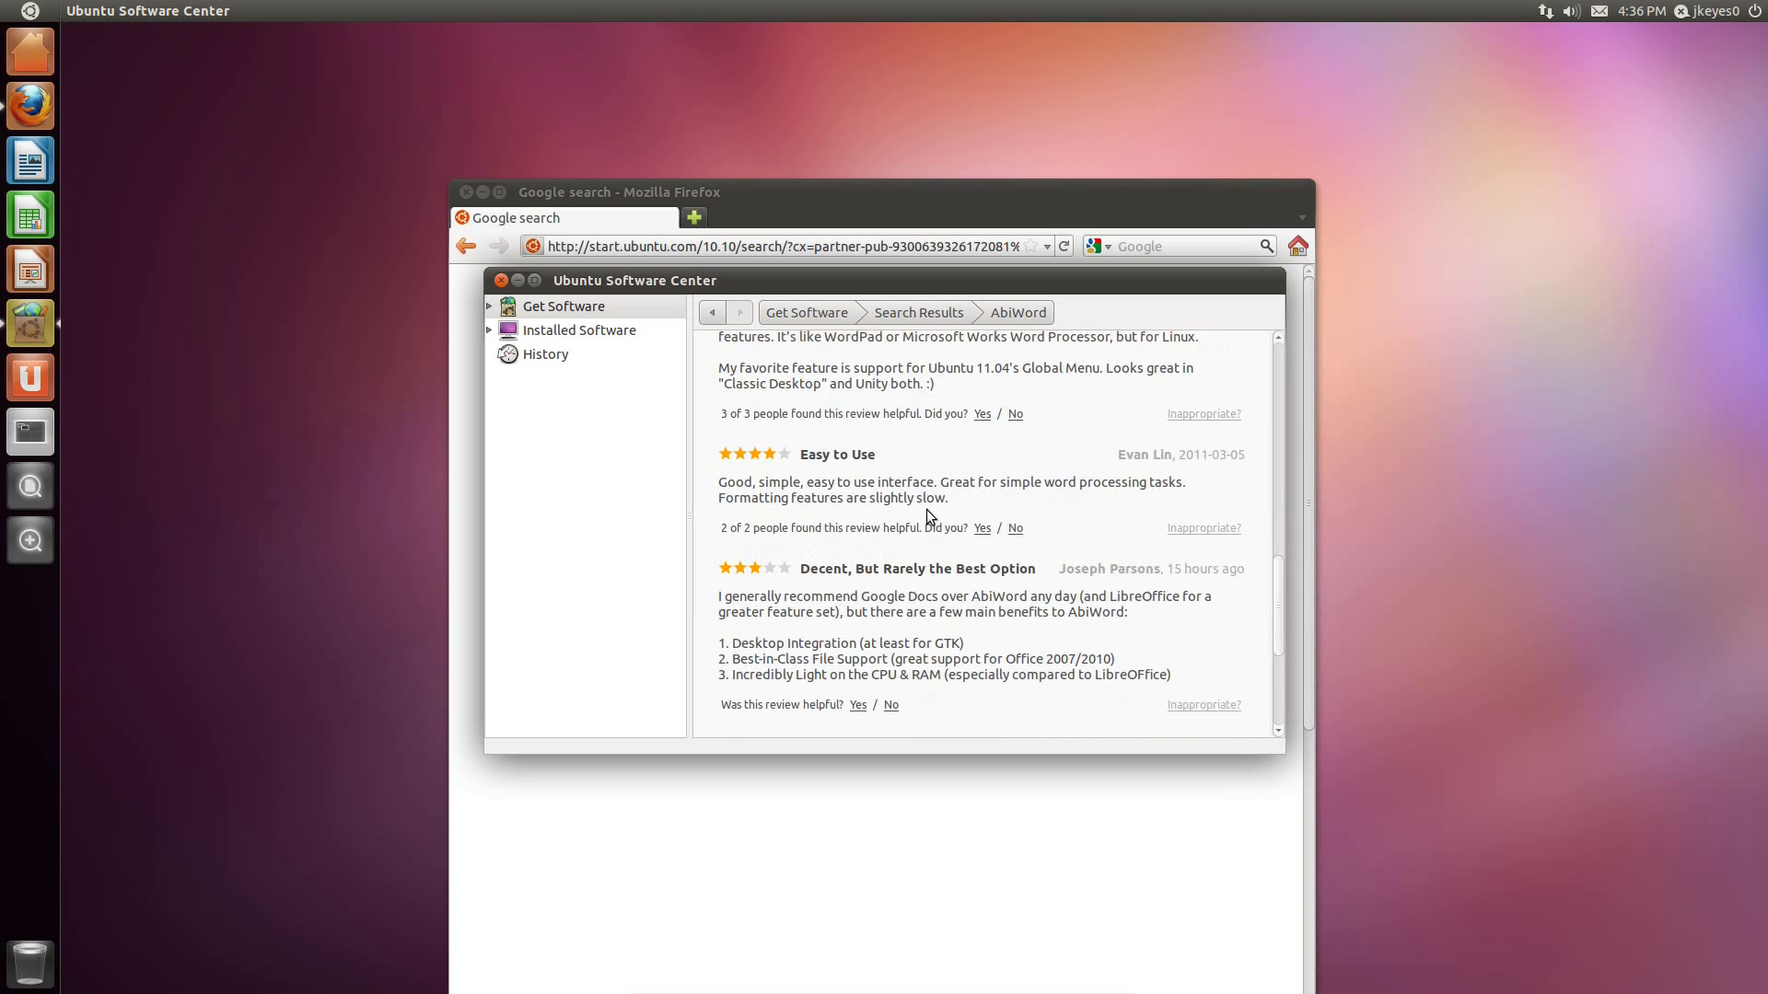
scroll(925, 515, "up", 15)
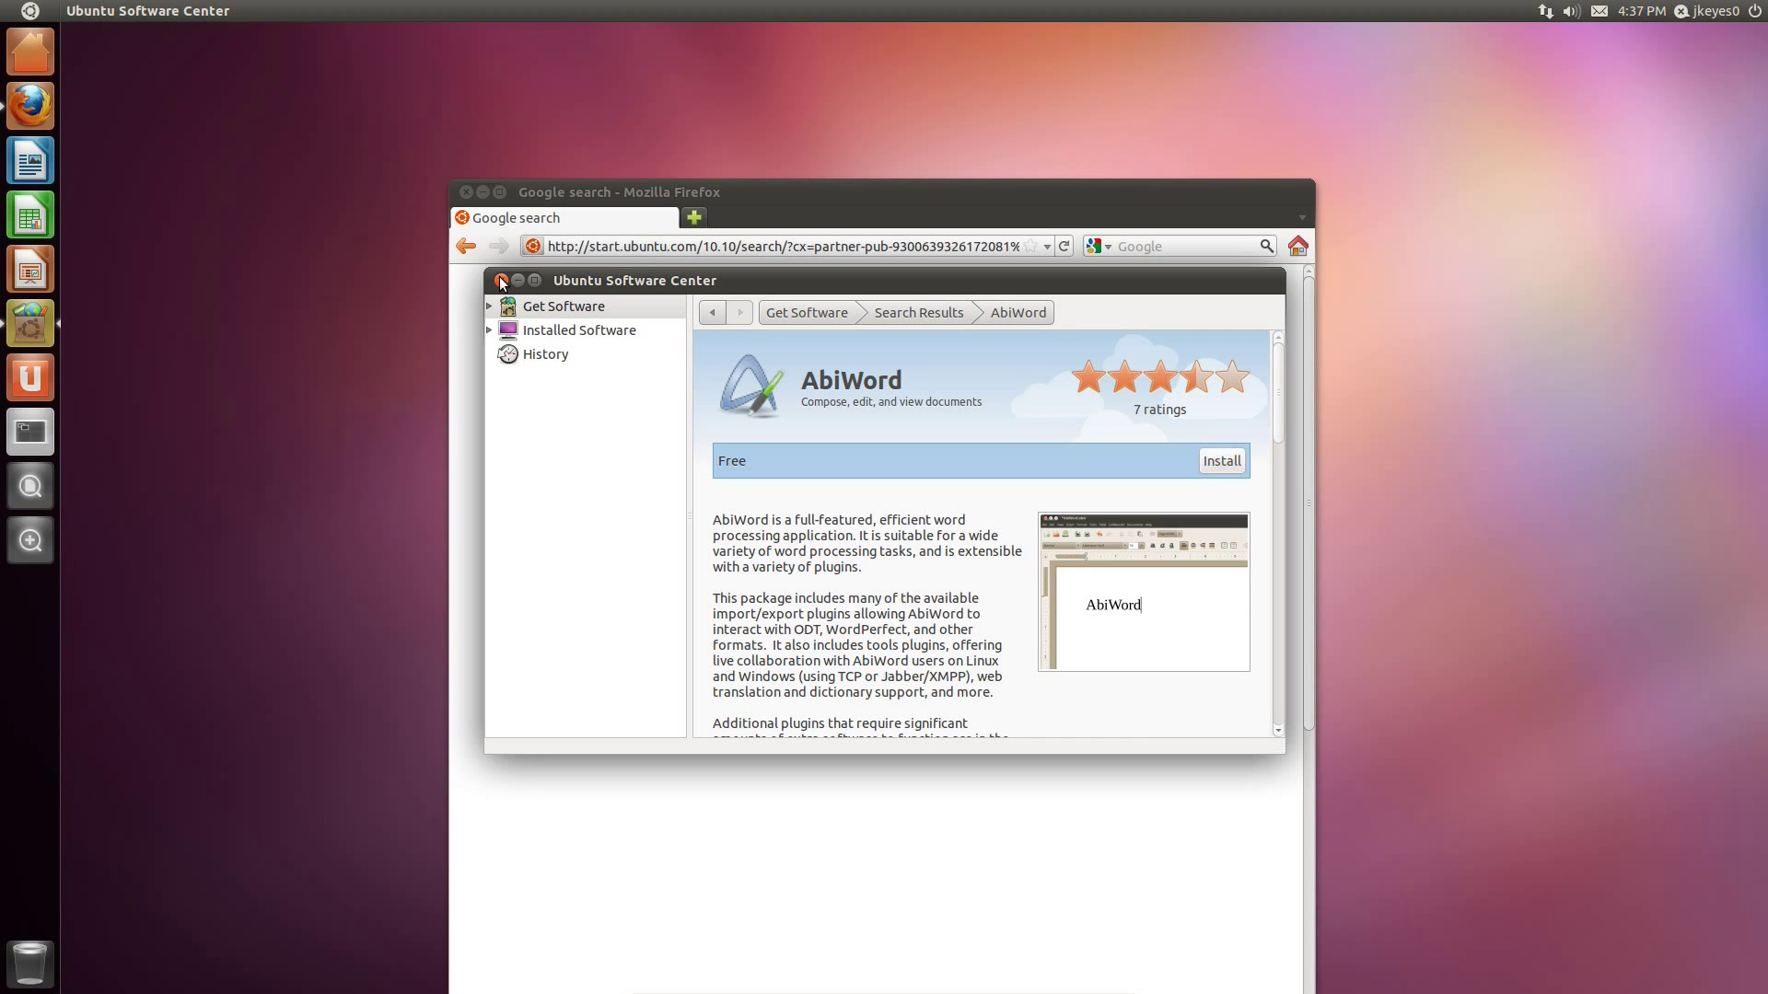
left_click(501, 281)
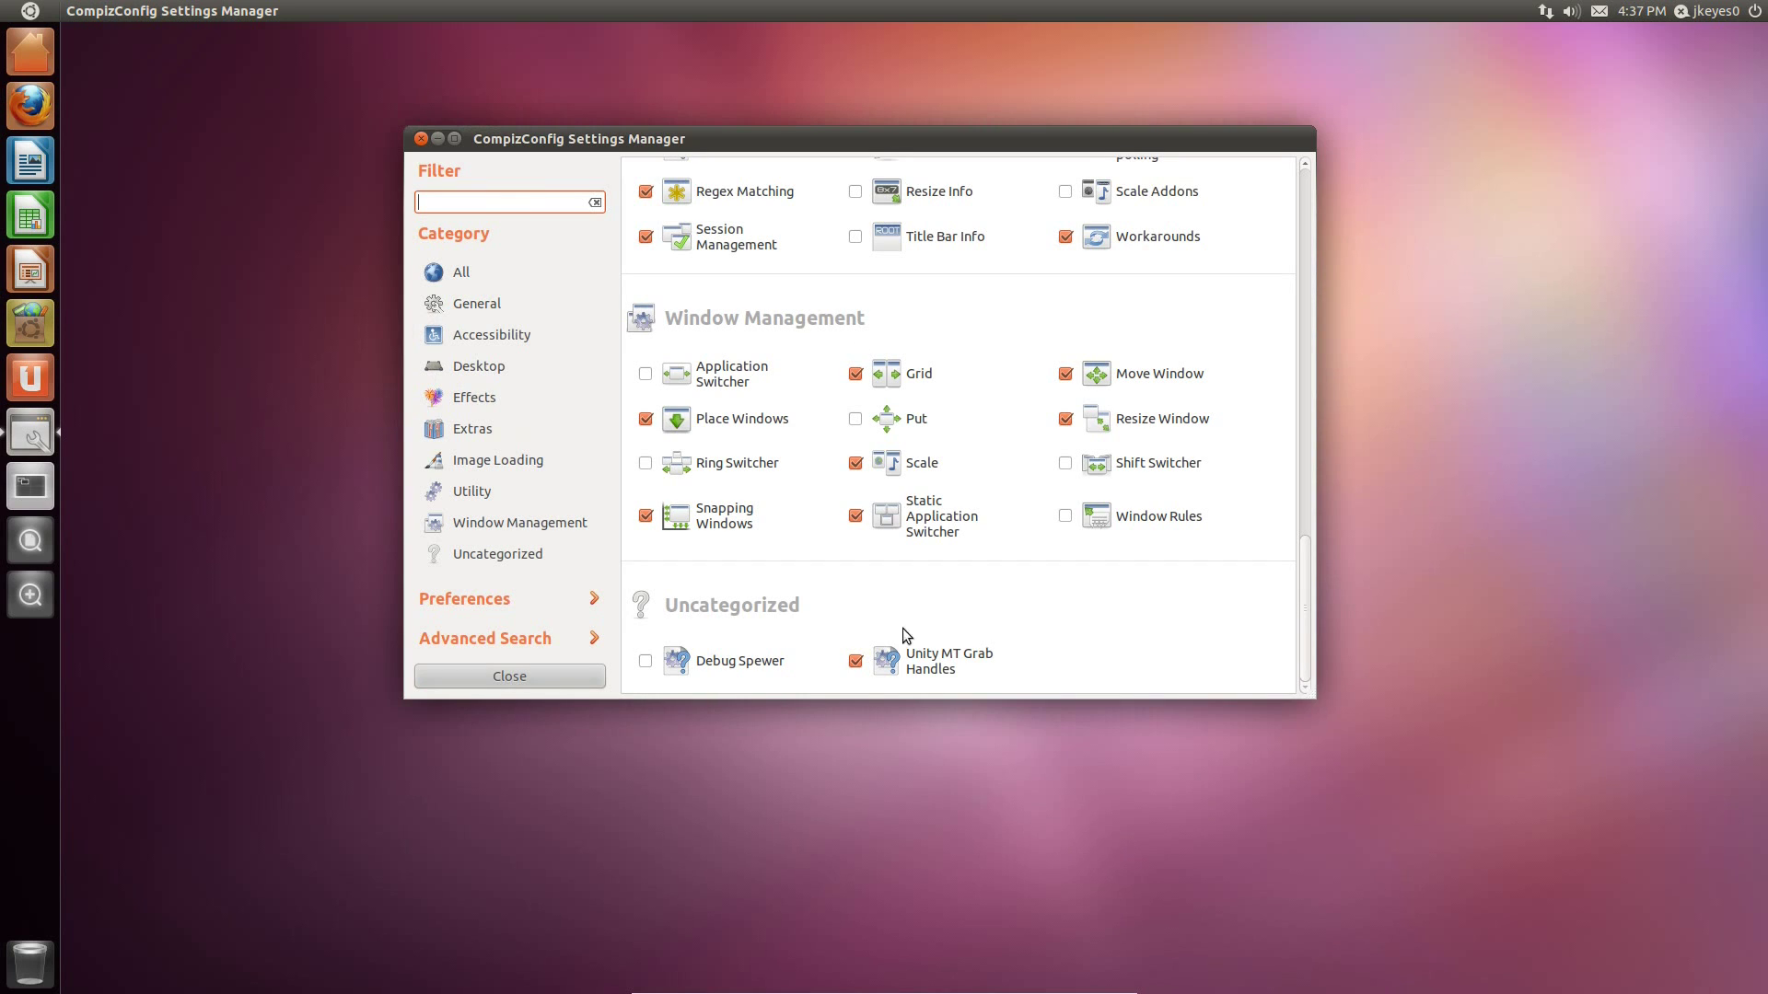
Enable Unity MT Grab Handles' first Toggle Handles binding and capture Shift+F3 as its shortcut.
left_click(936, 669)
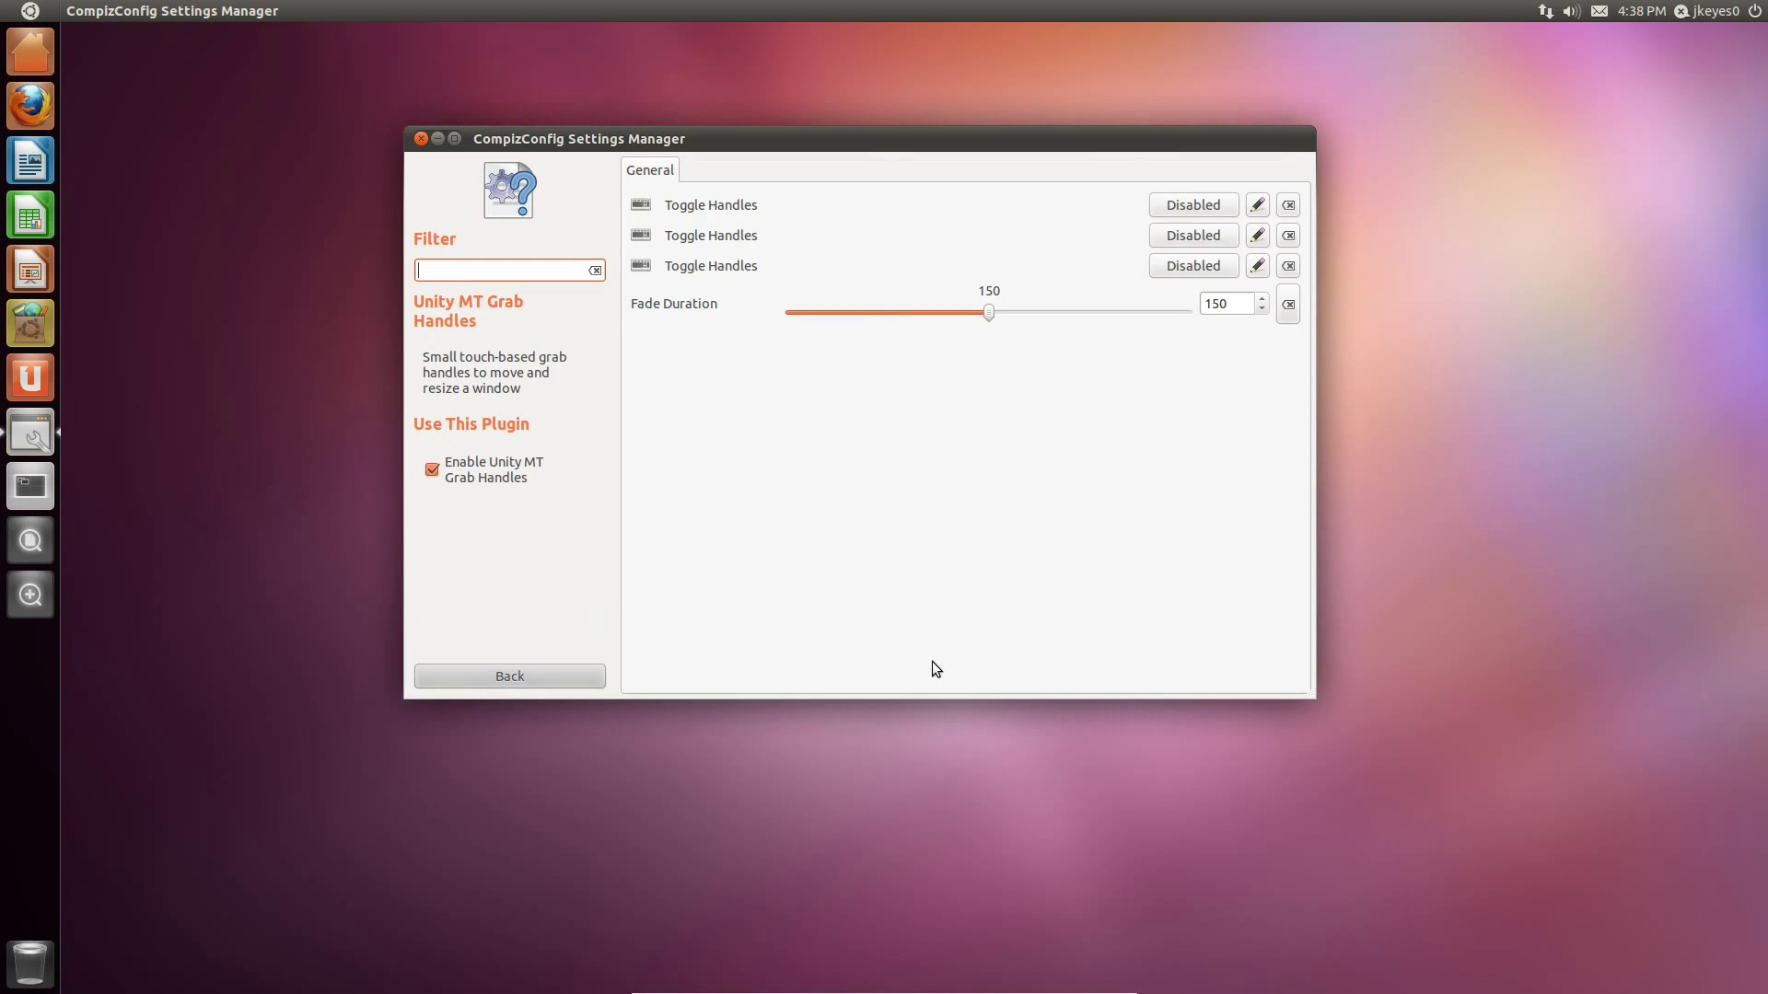
left_click(1190, 207)
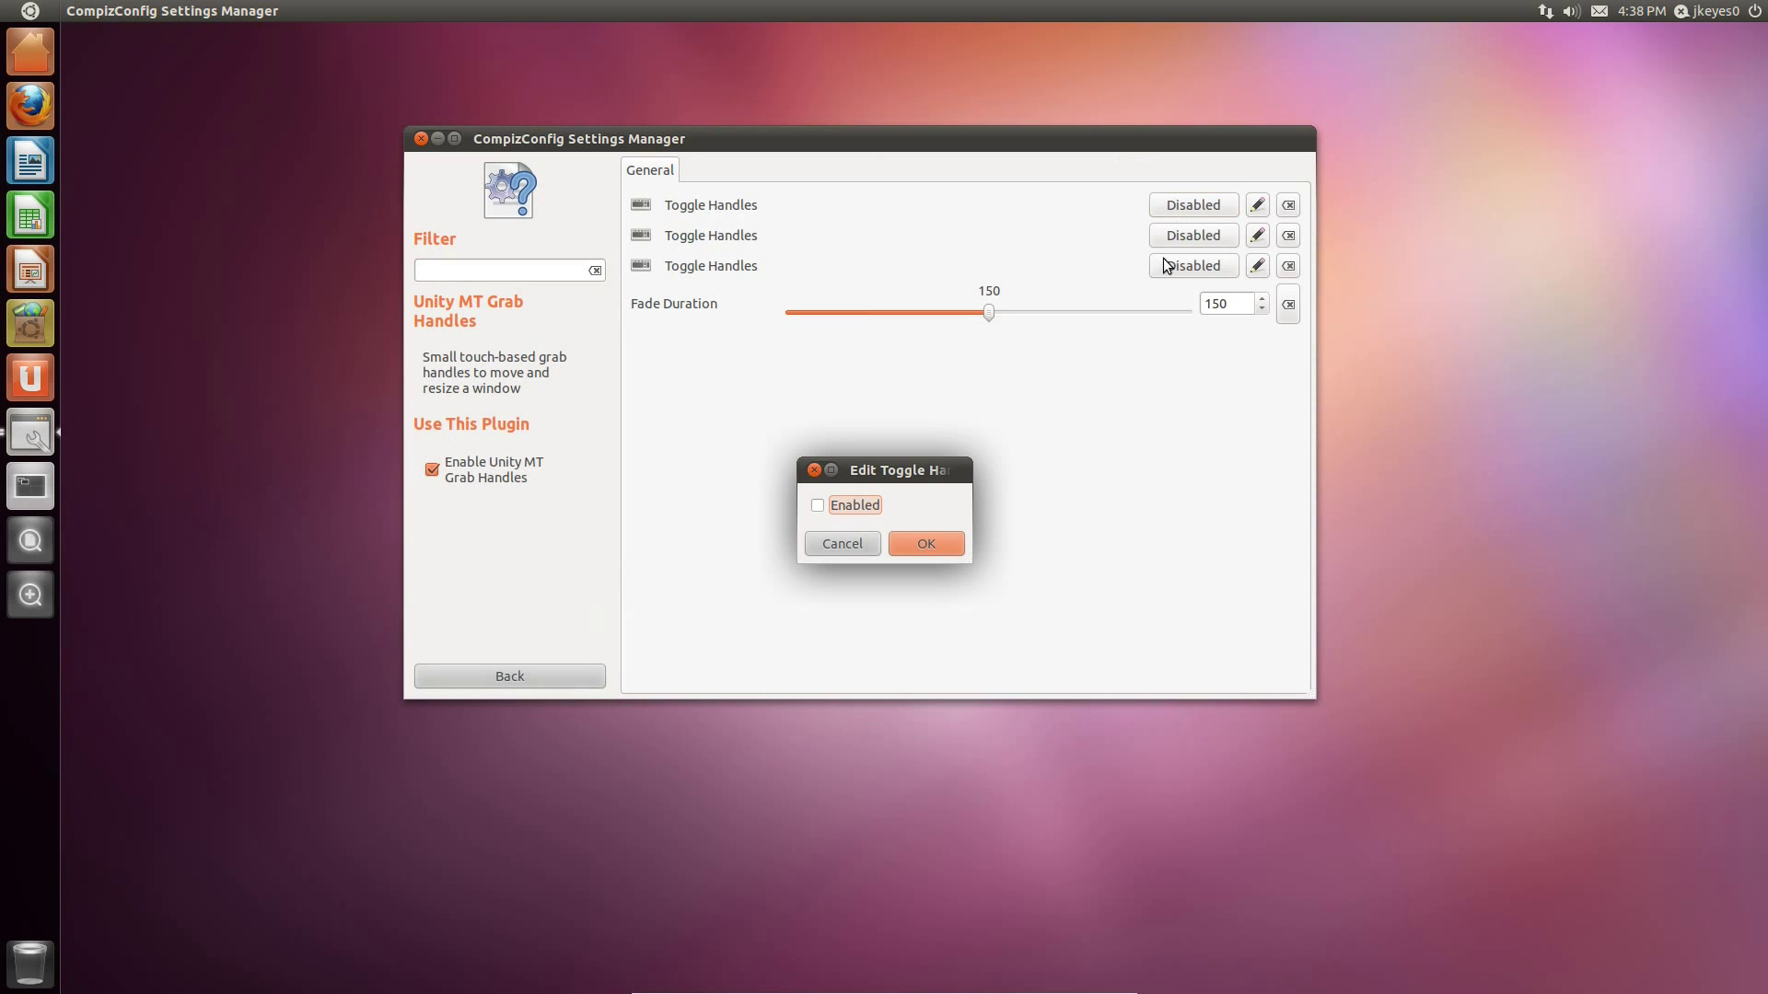
left_click(835, 505)
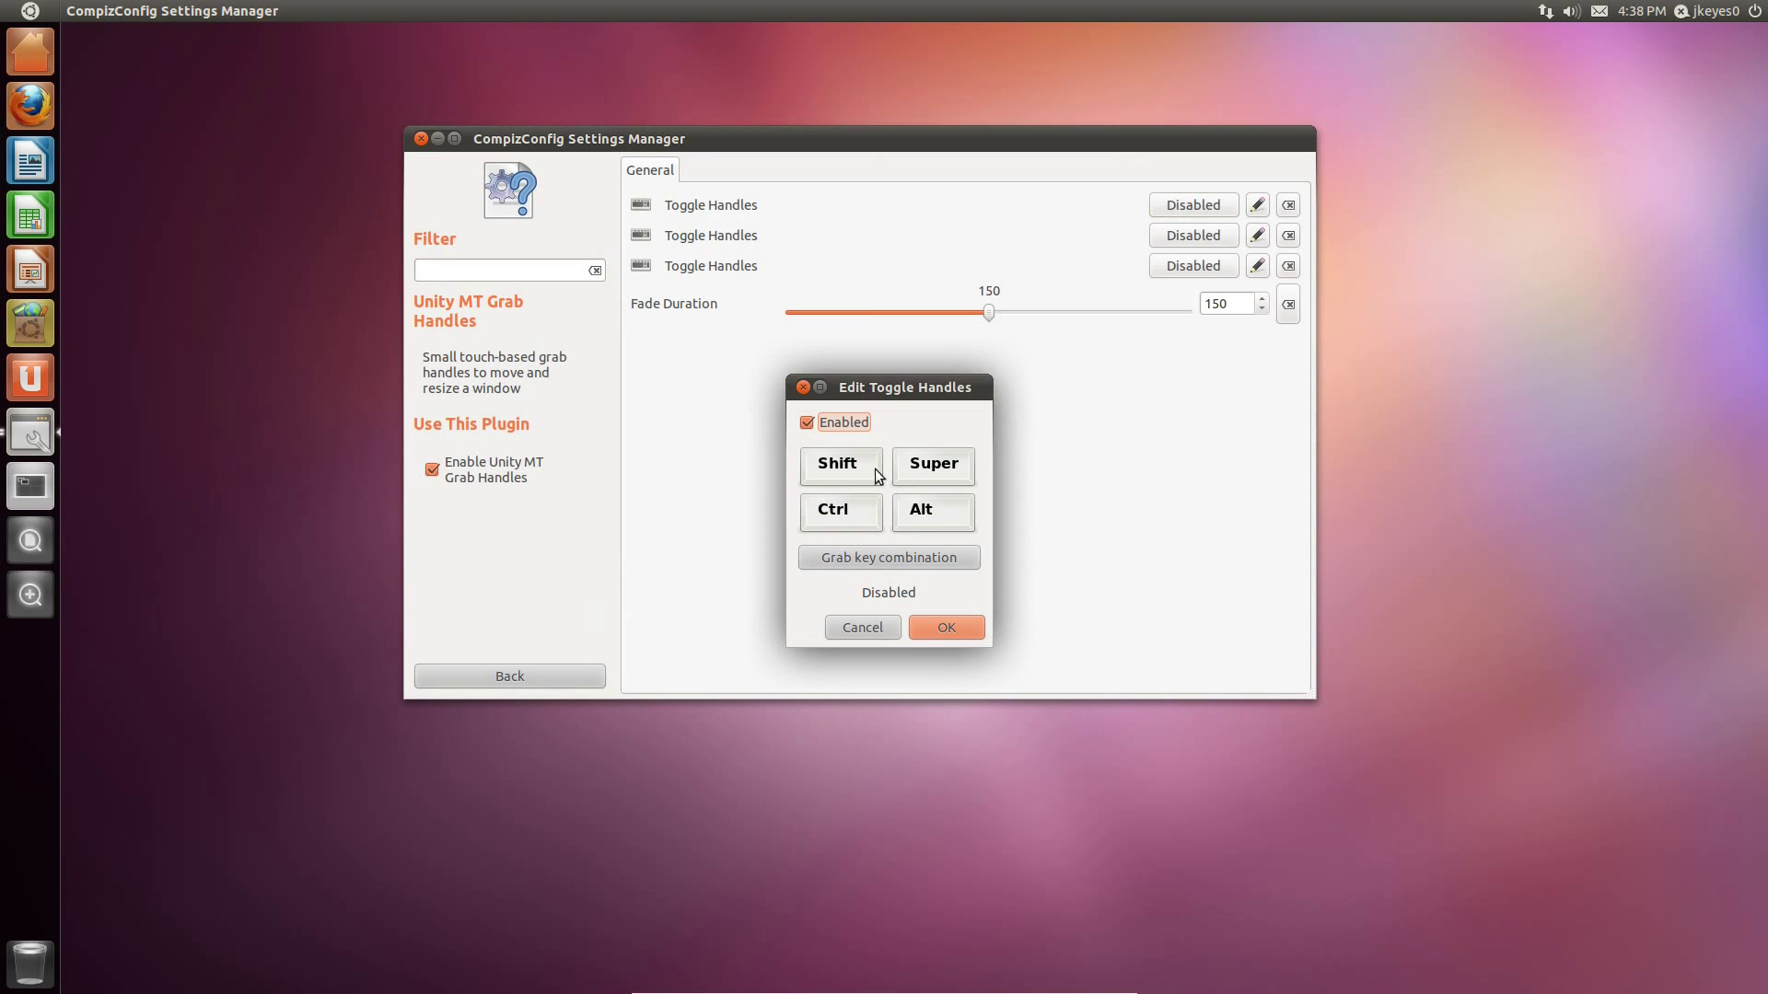
left_click(846, 466)
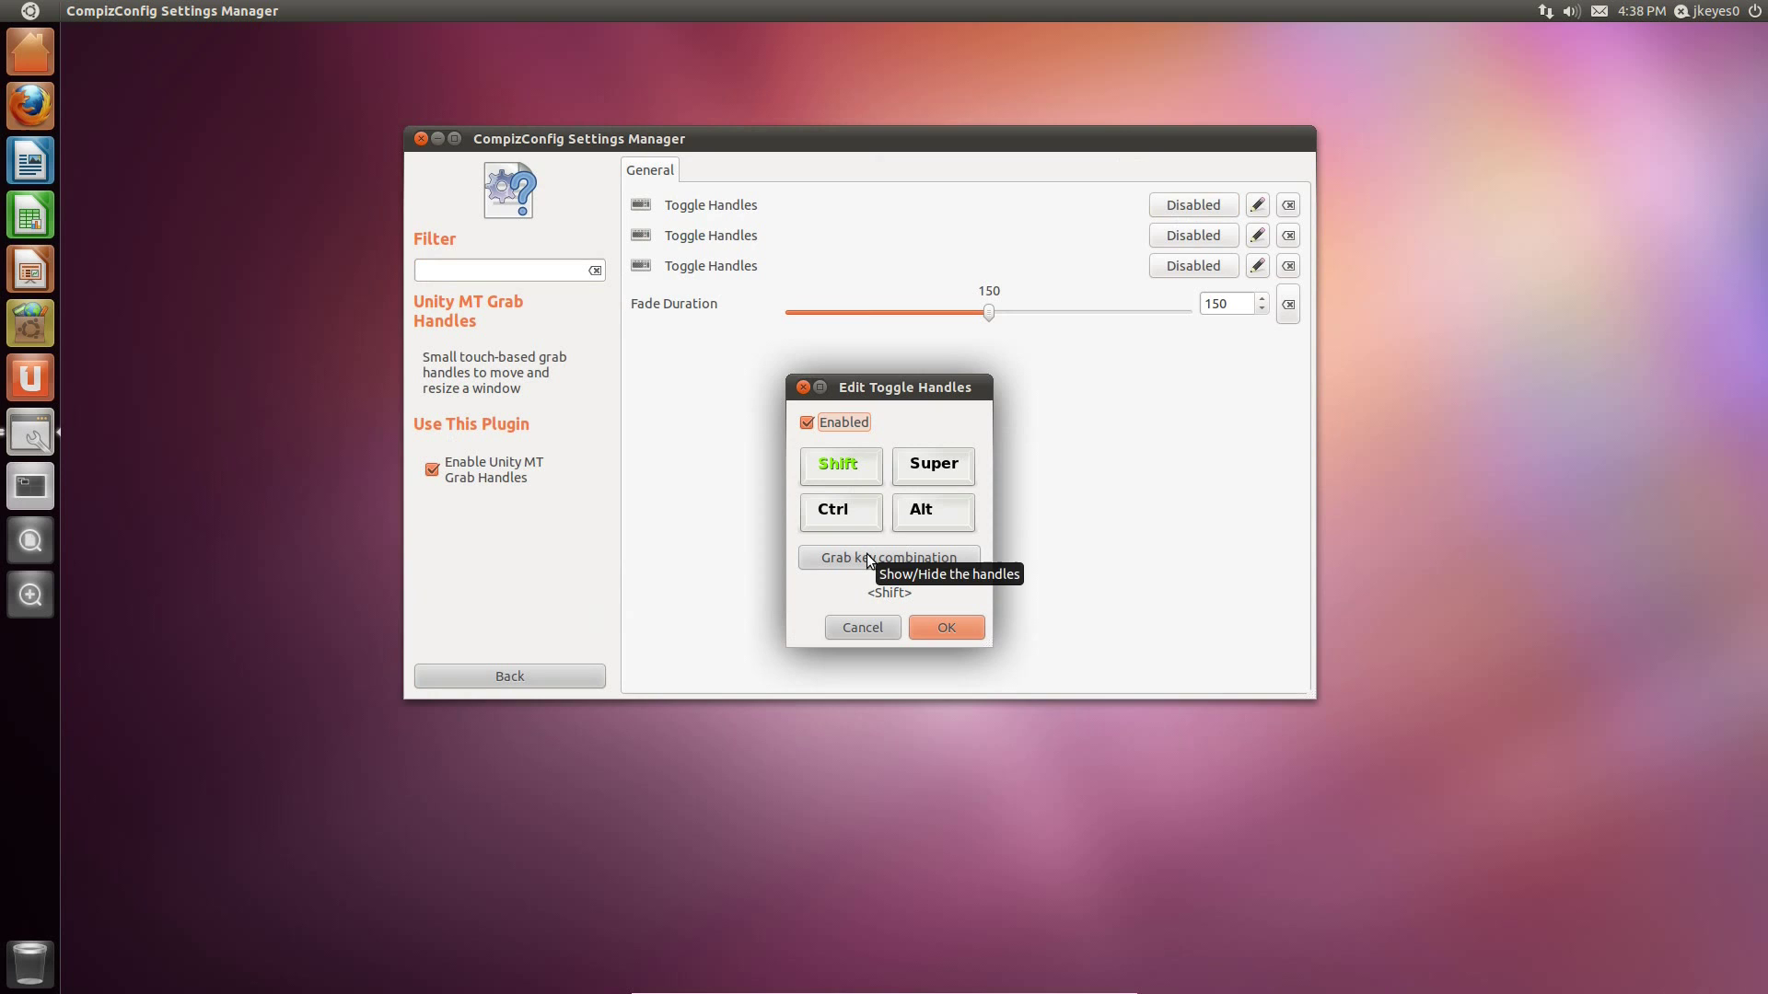
left_click(889, 560)
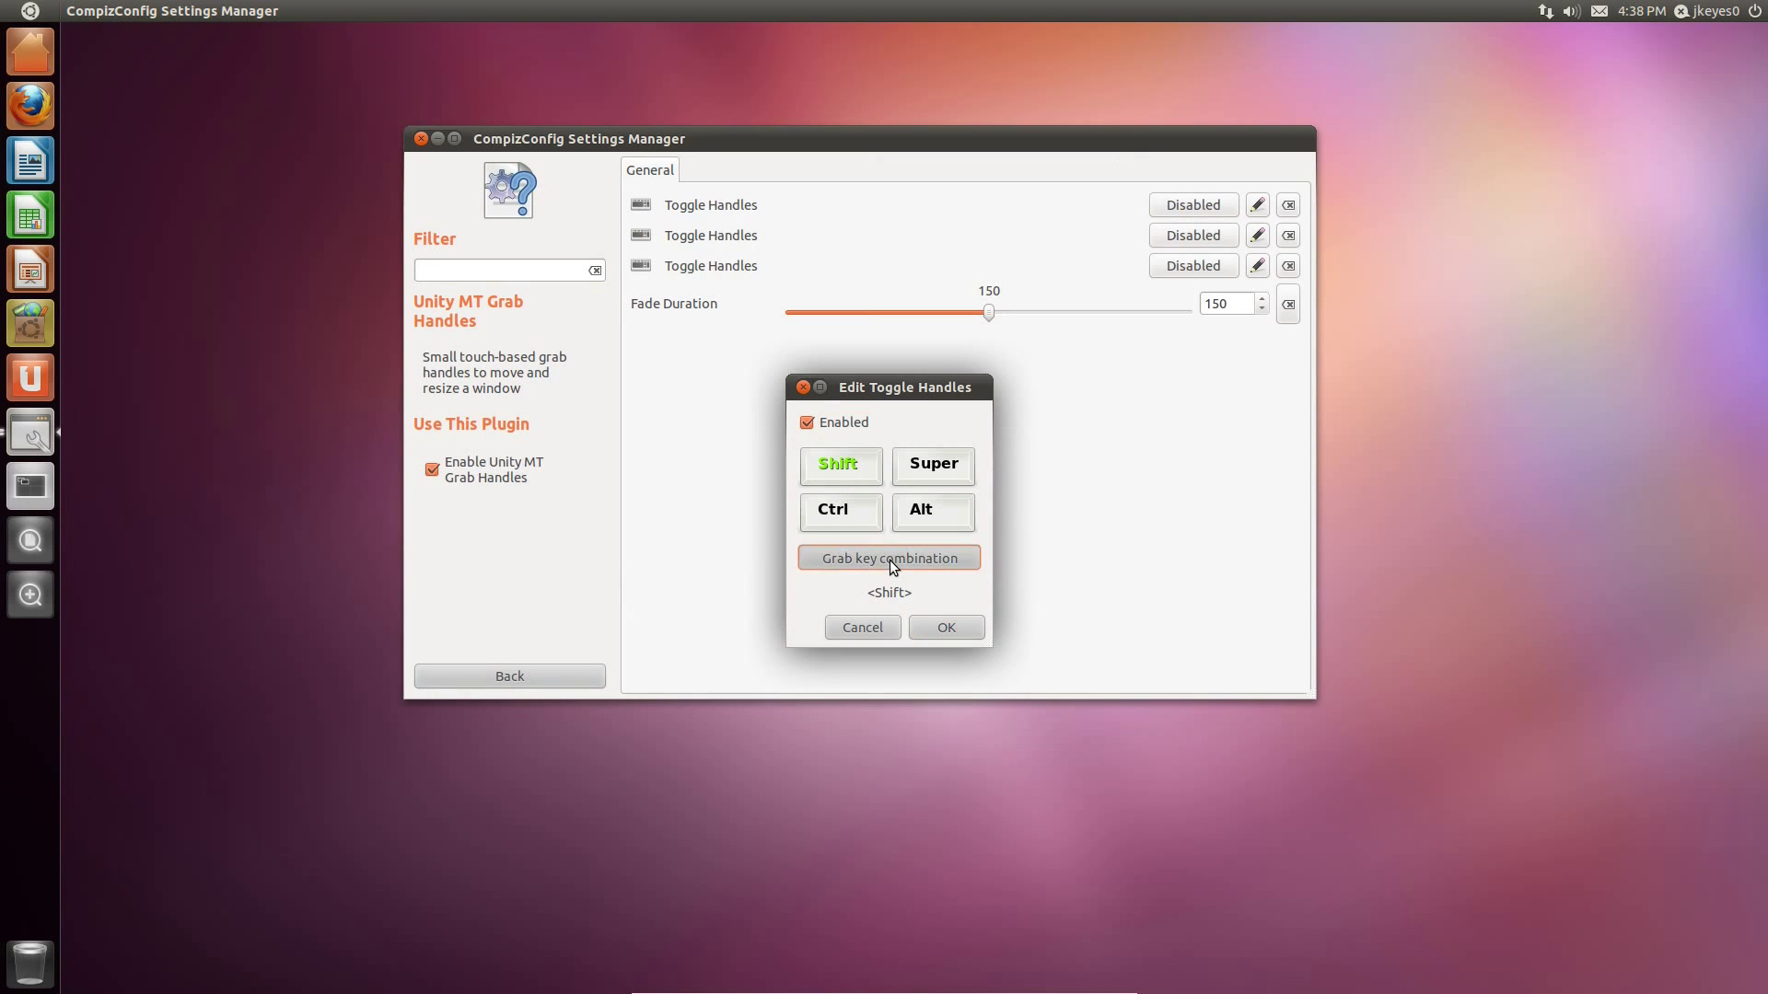
key("shift+F3")
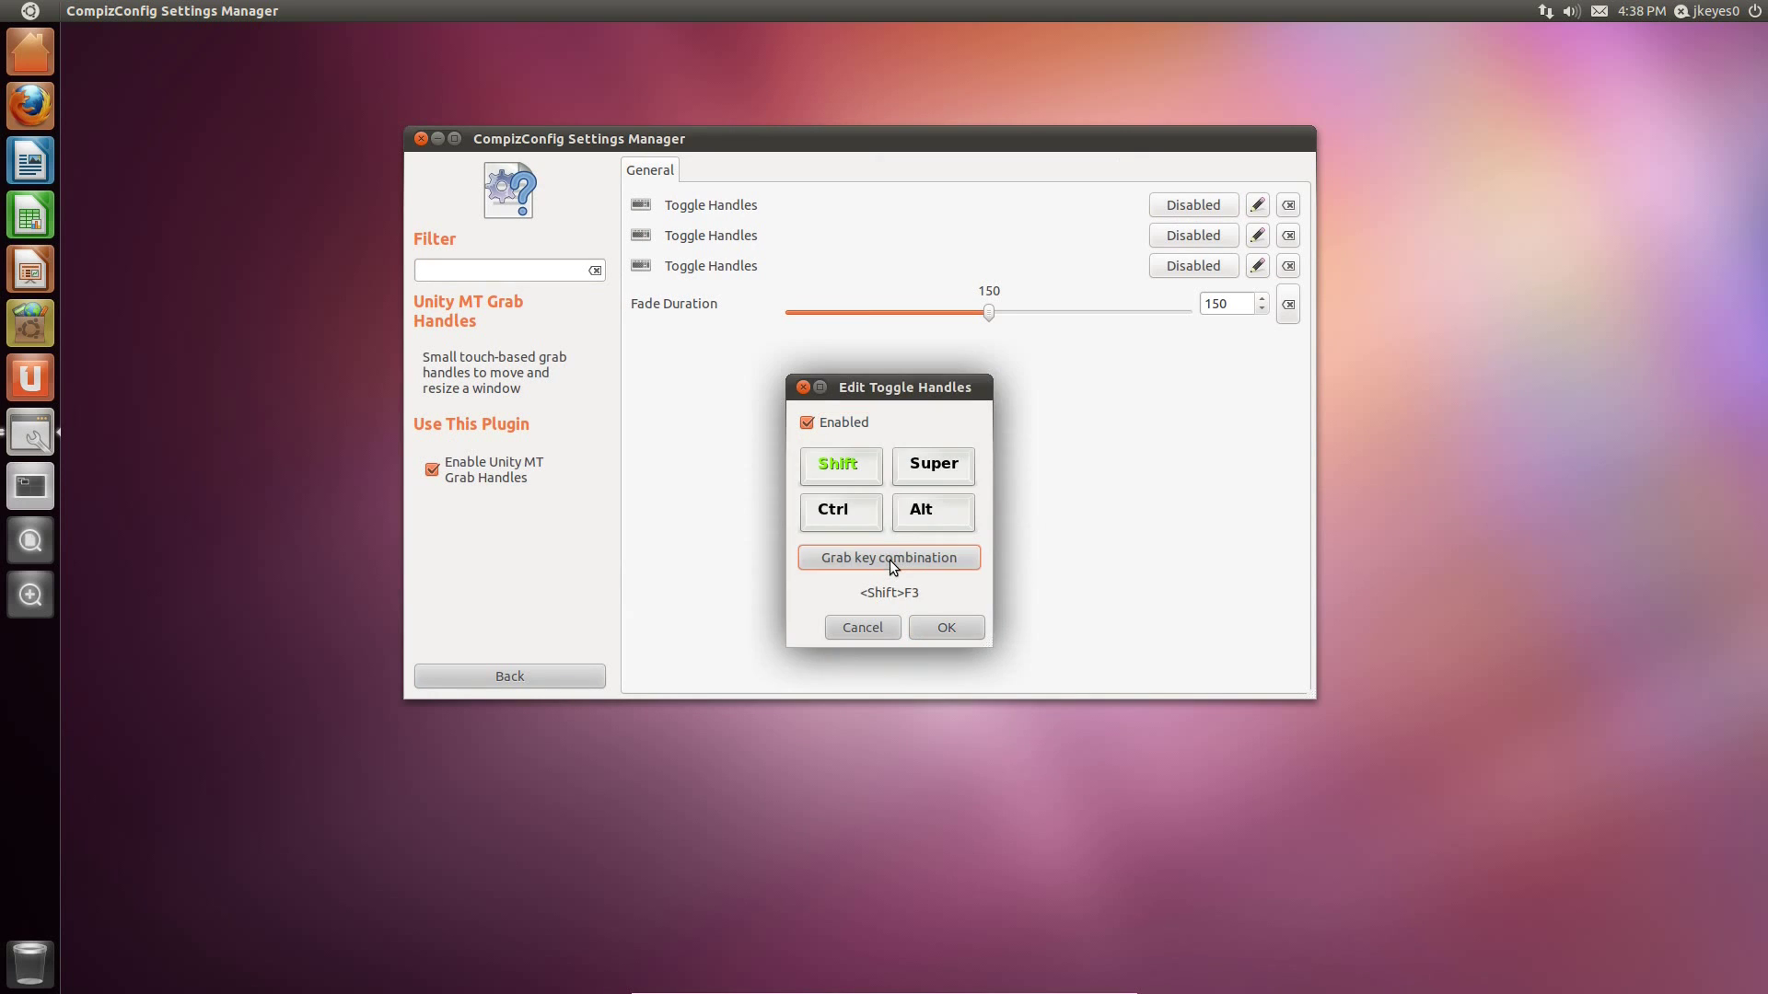
left_click(927, 623)
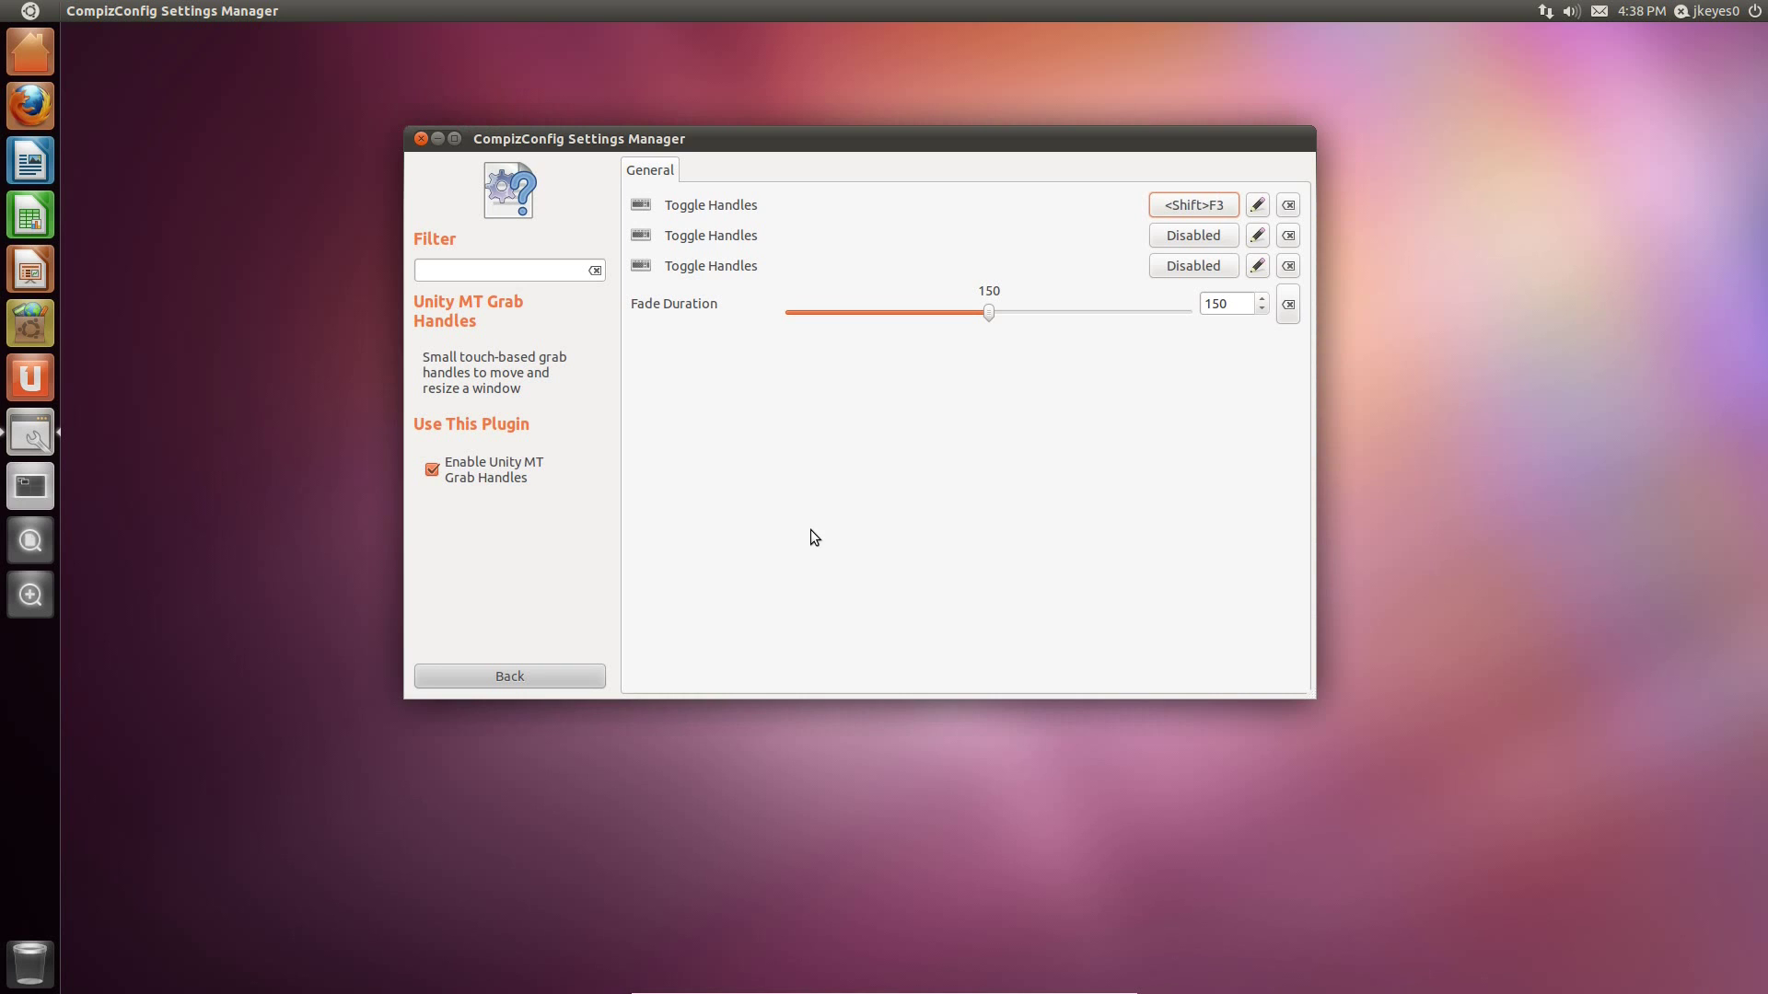
Open a new Firefox window and move it toward the centre of the screen.
left_click(30, 106)
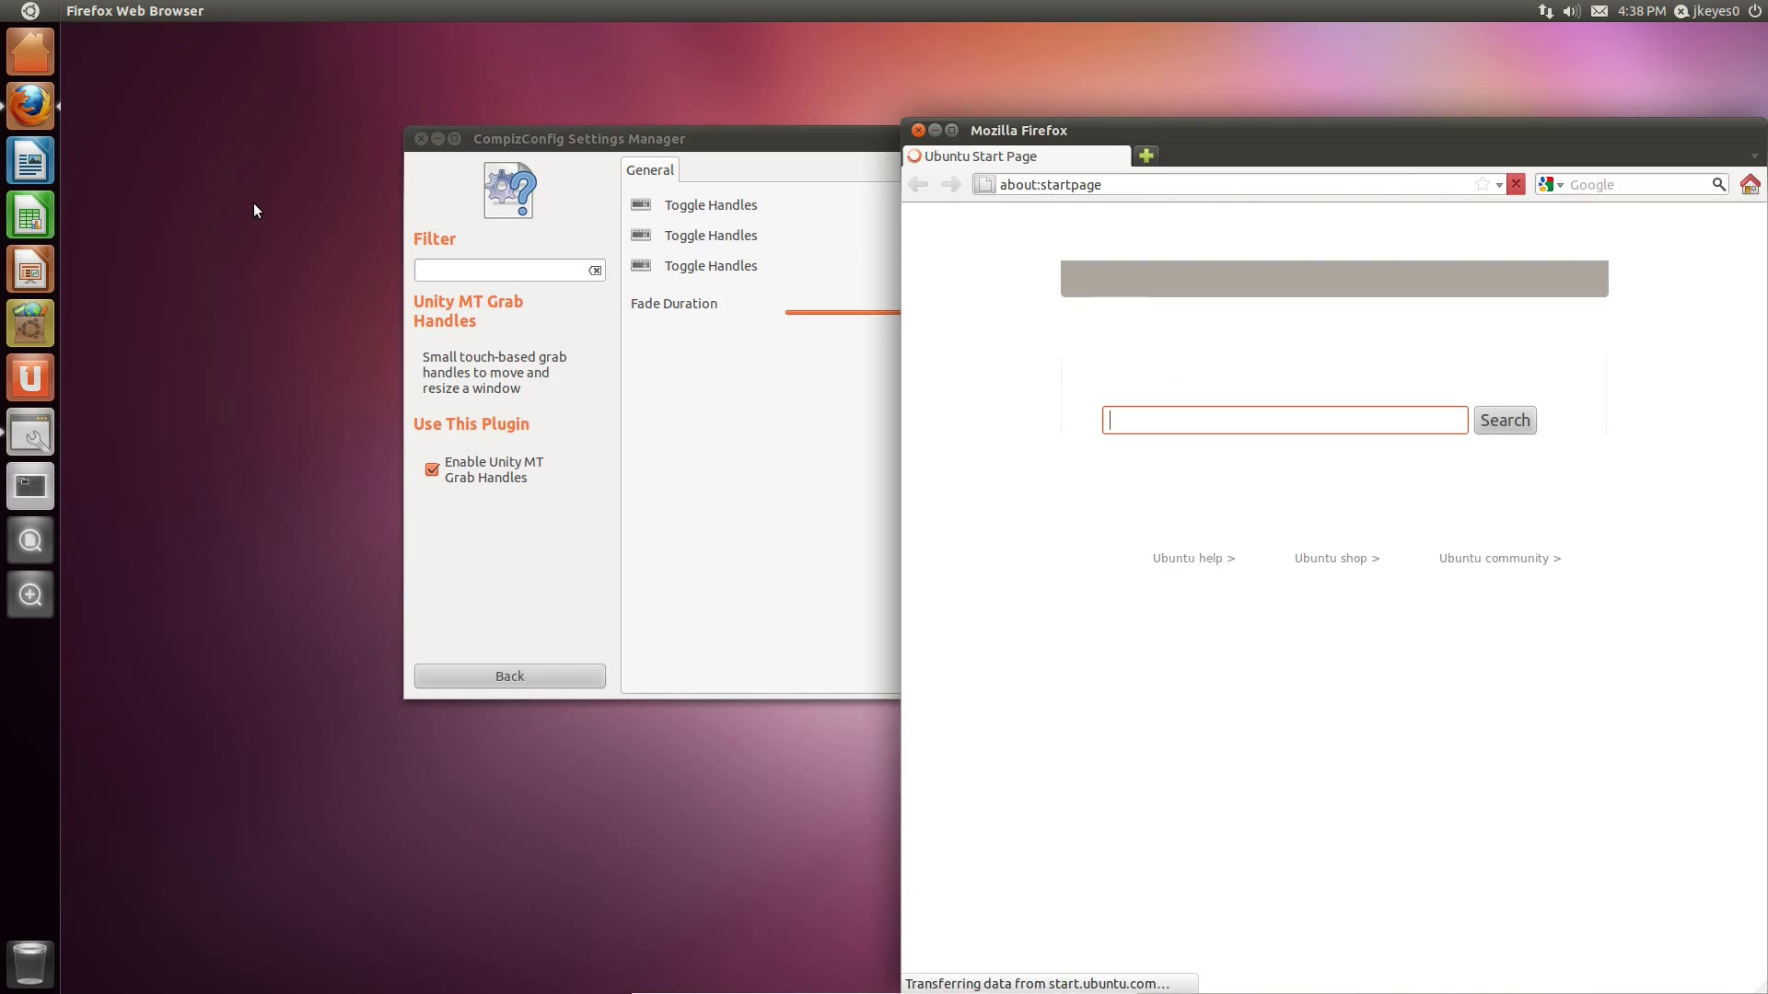
left_click_drag(1232, 130, 819, 88)
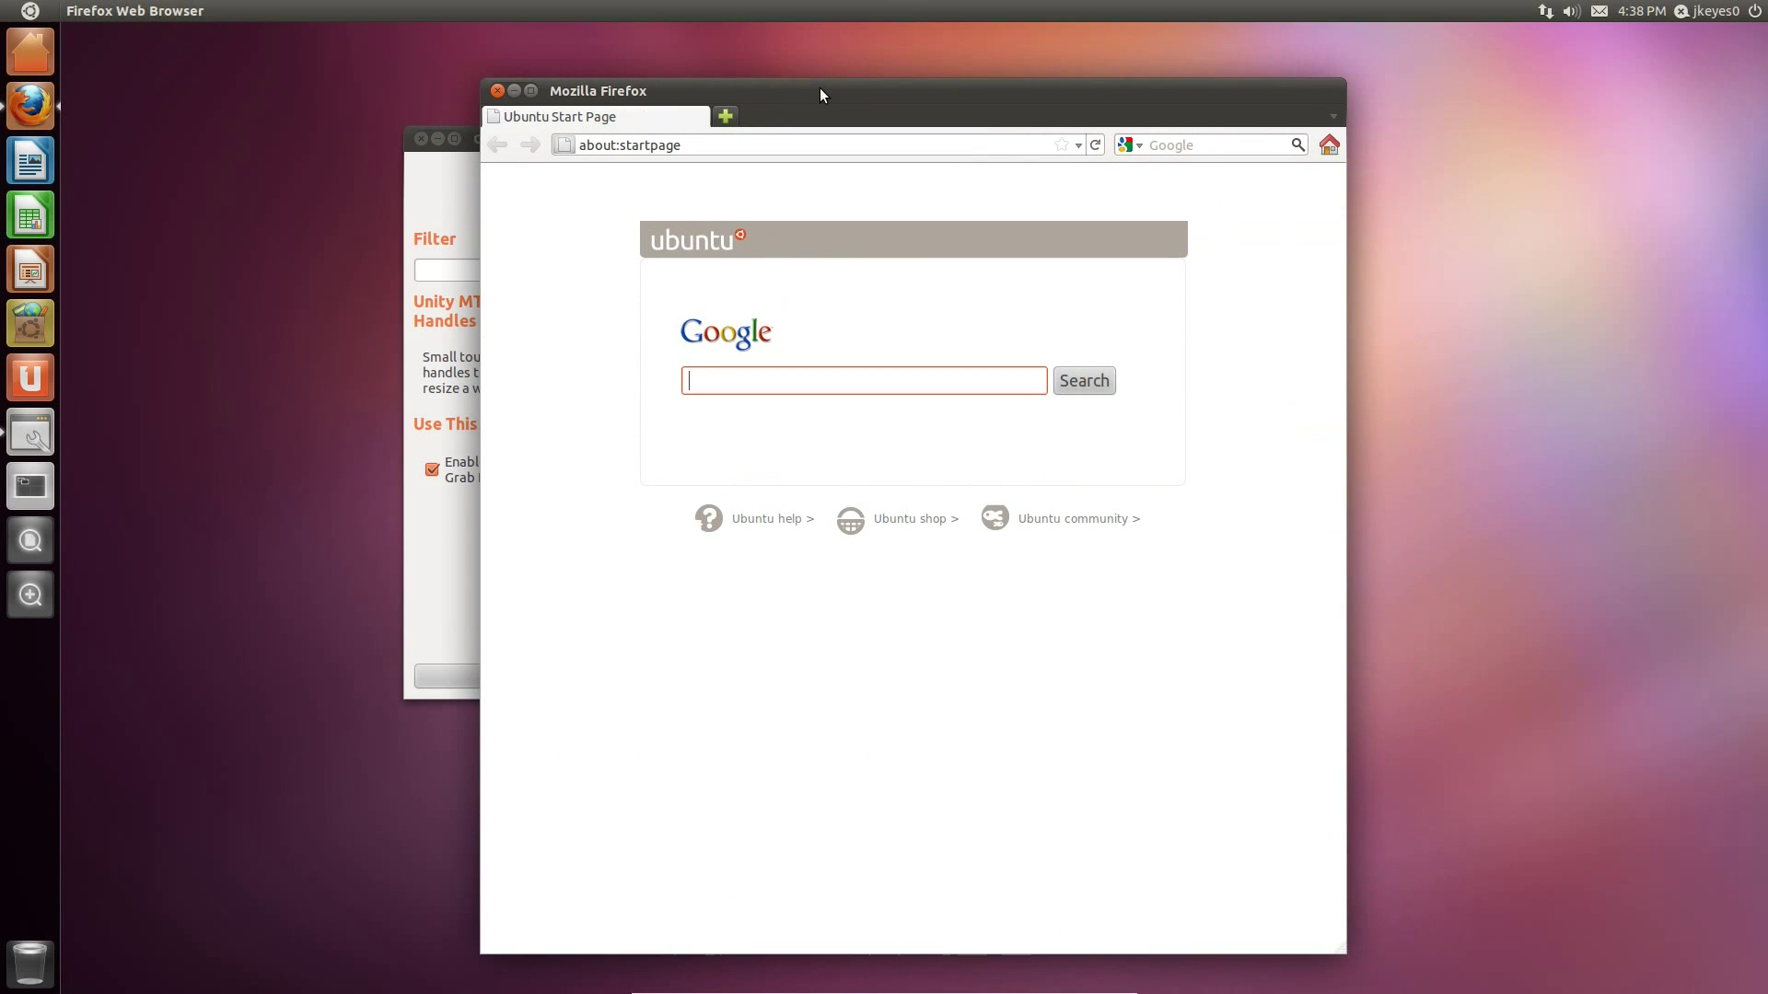
key("shift+F3")
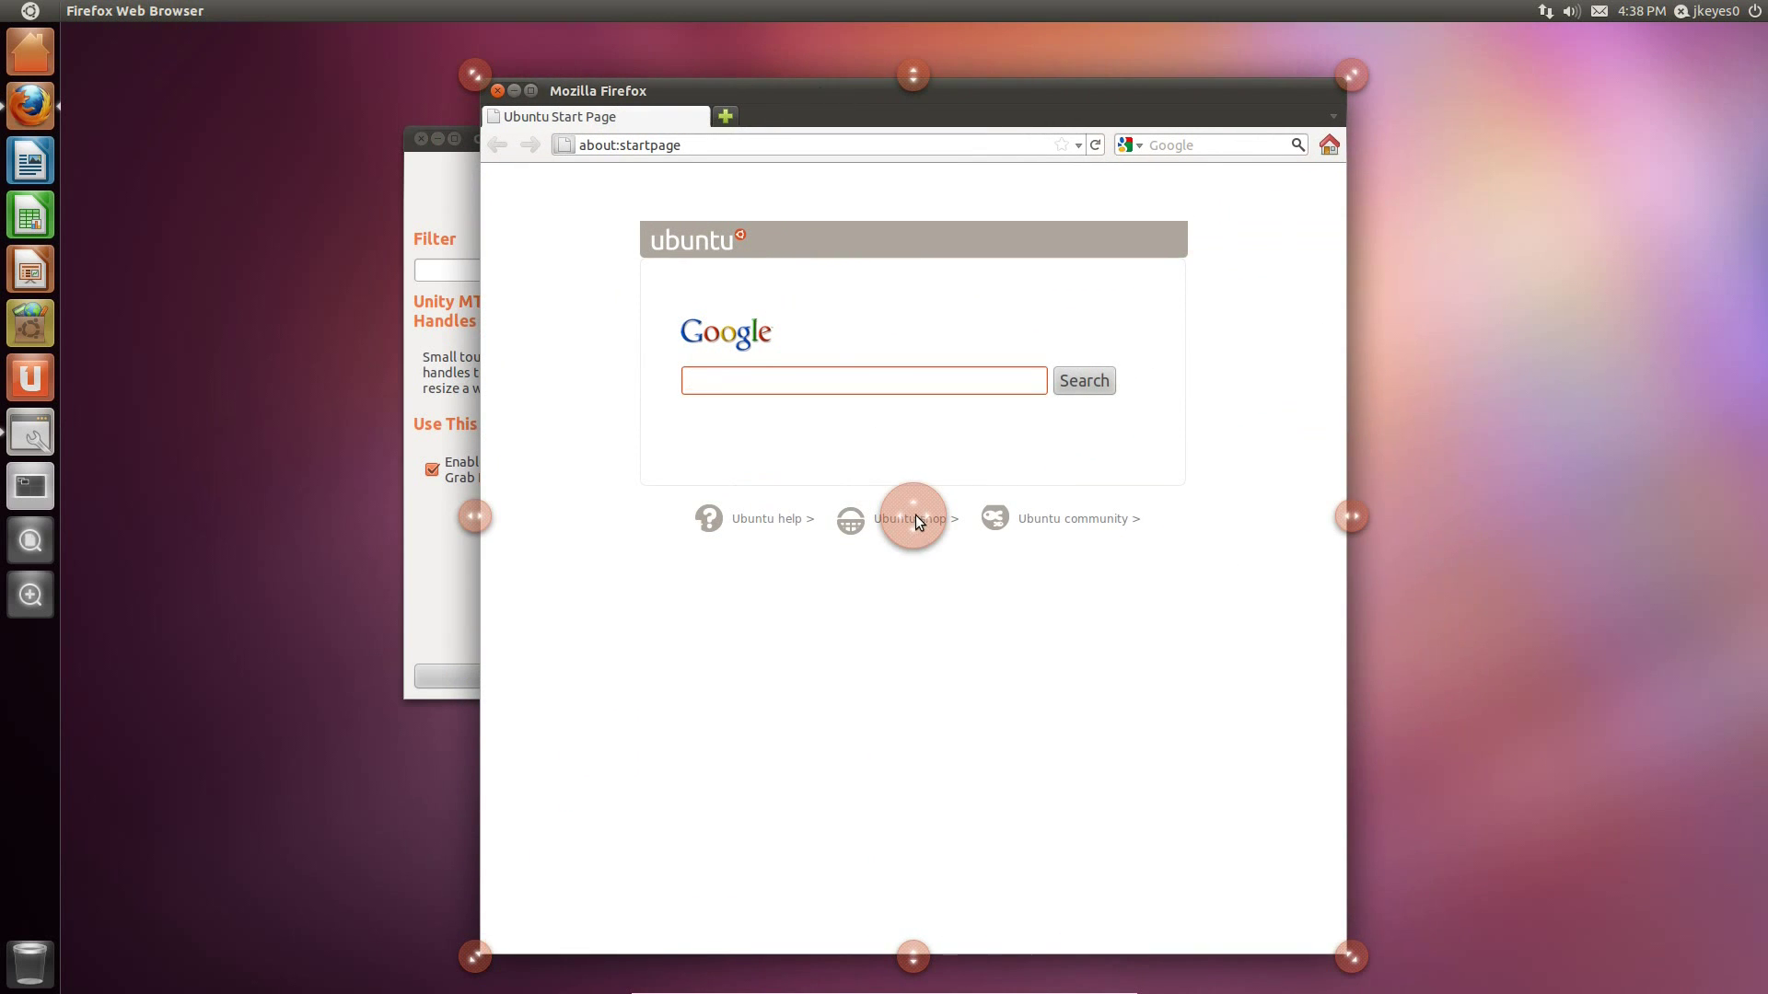
mouse_move(918, 521)
left_mouse_down()
mouse_move(747, 494)
mouse_move(928, 521)
left_mouse_up()
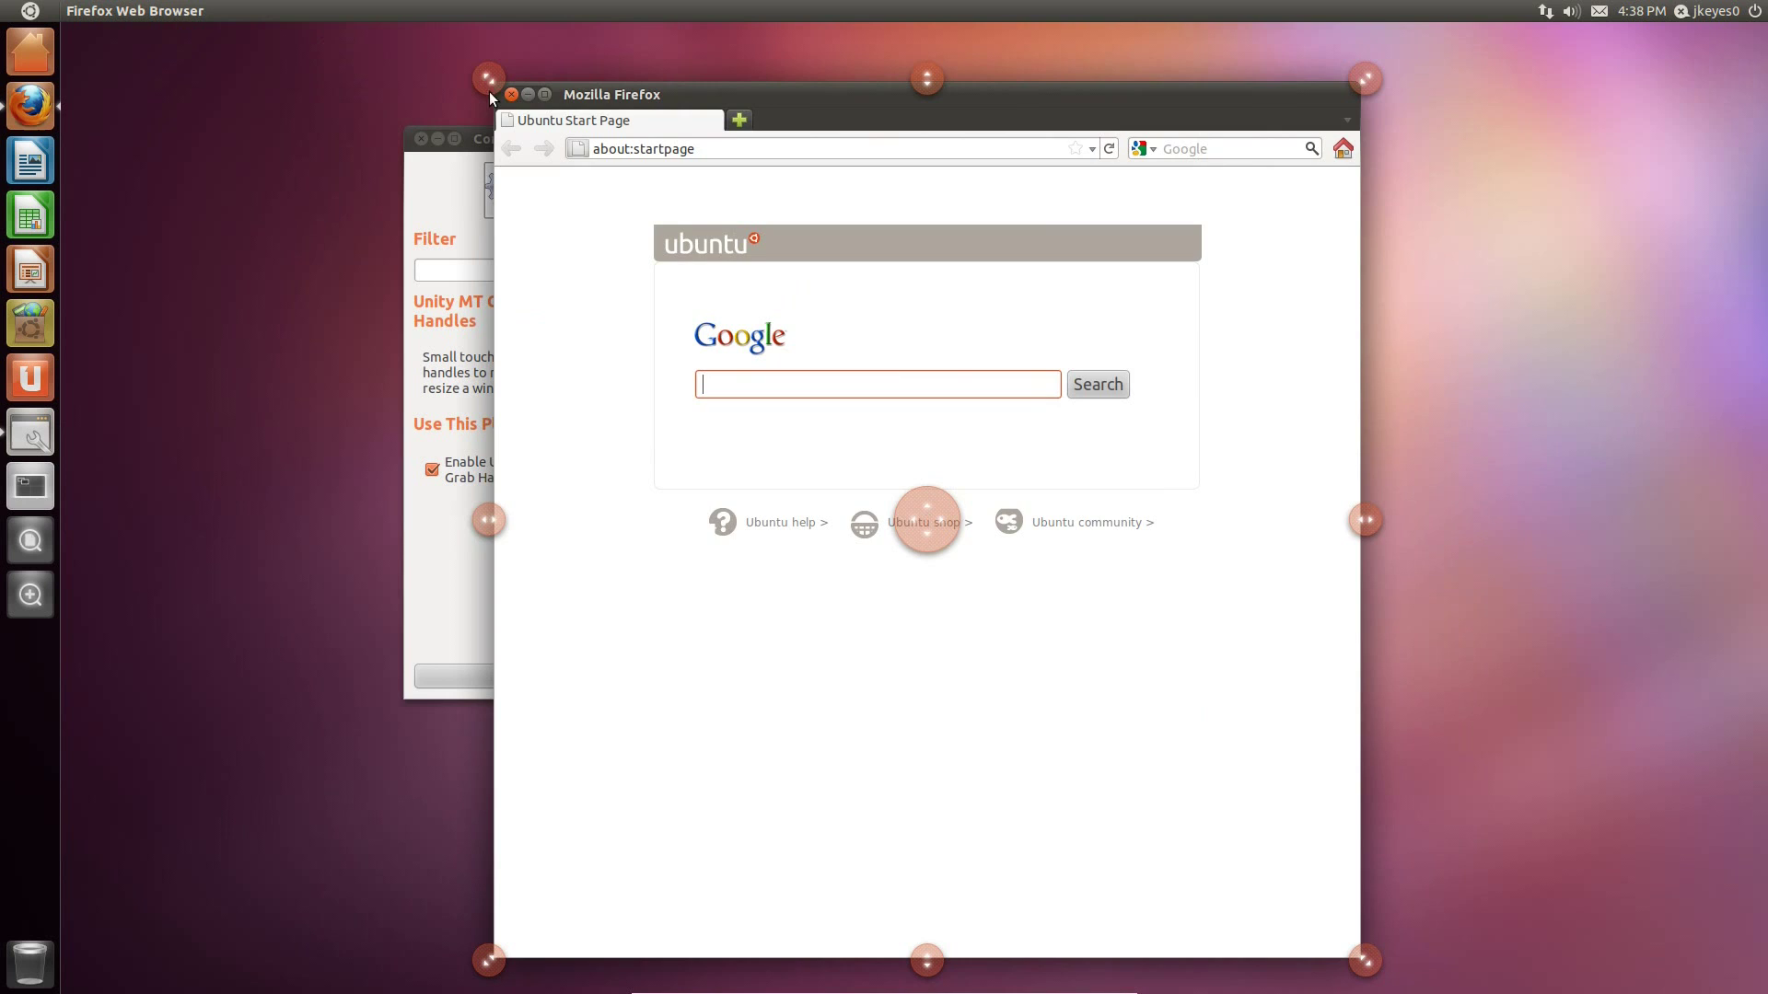
Use the Unity grab handles to stretch Firefox taller and raise it near the top.
left_click_drag(489, 91, 315, 174)
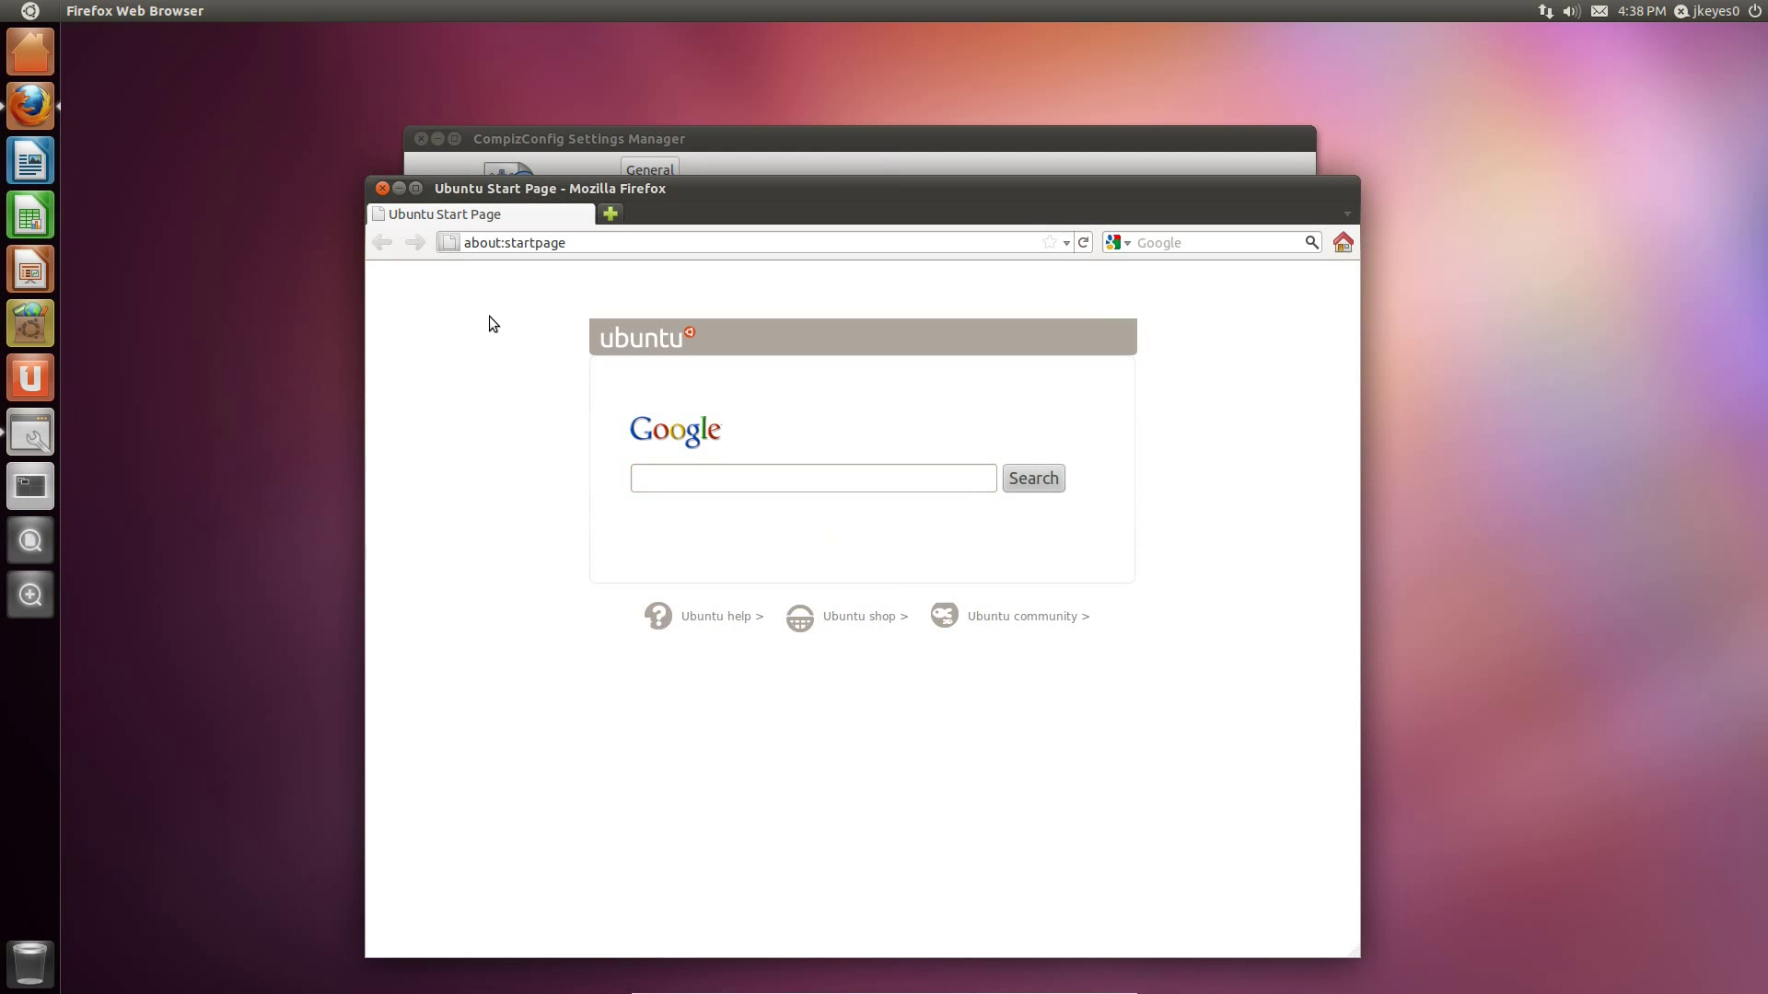
key("super+Tab")
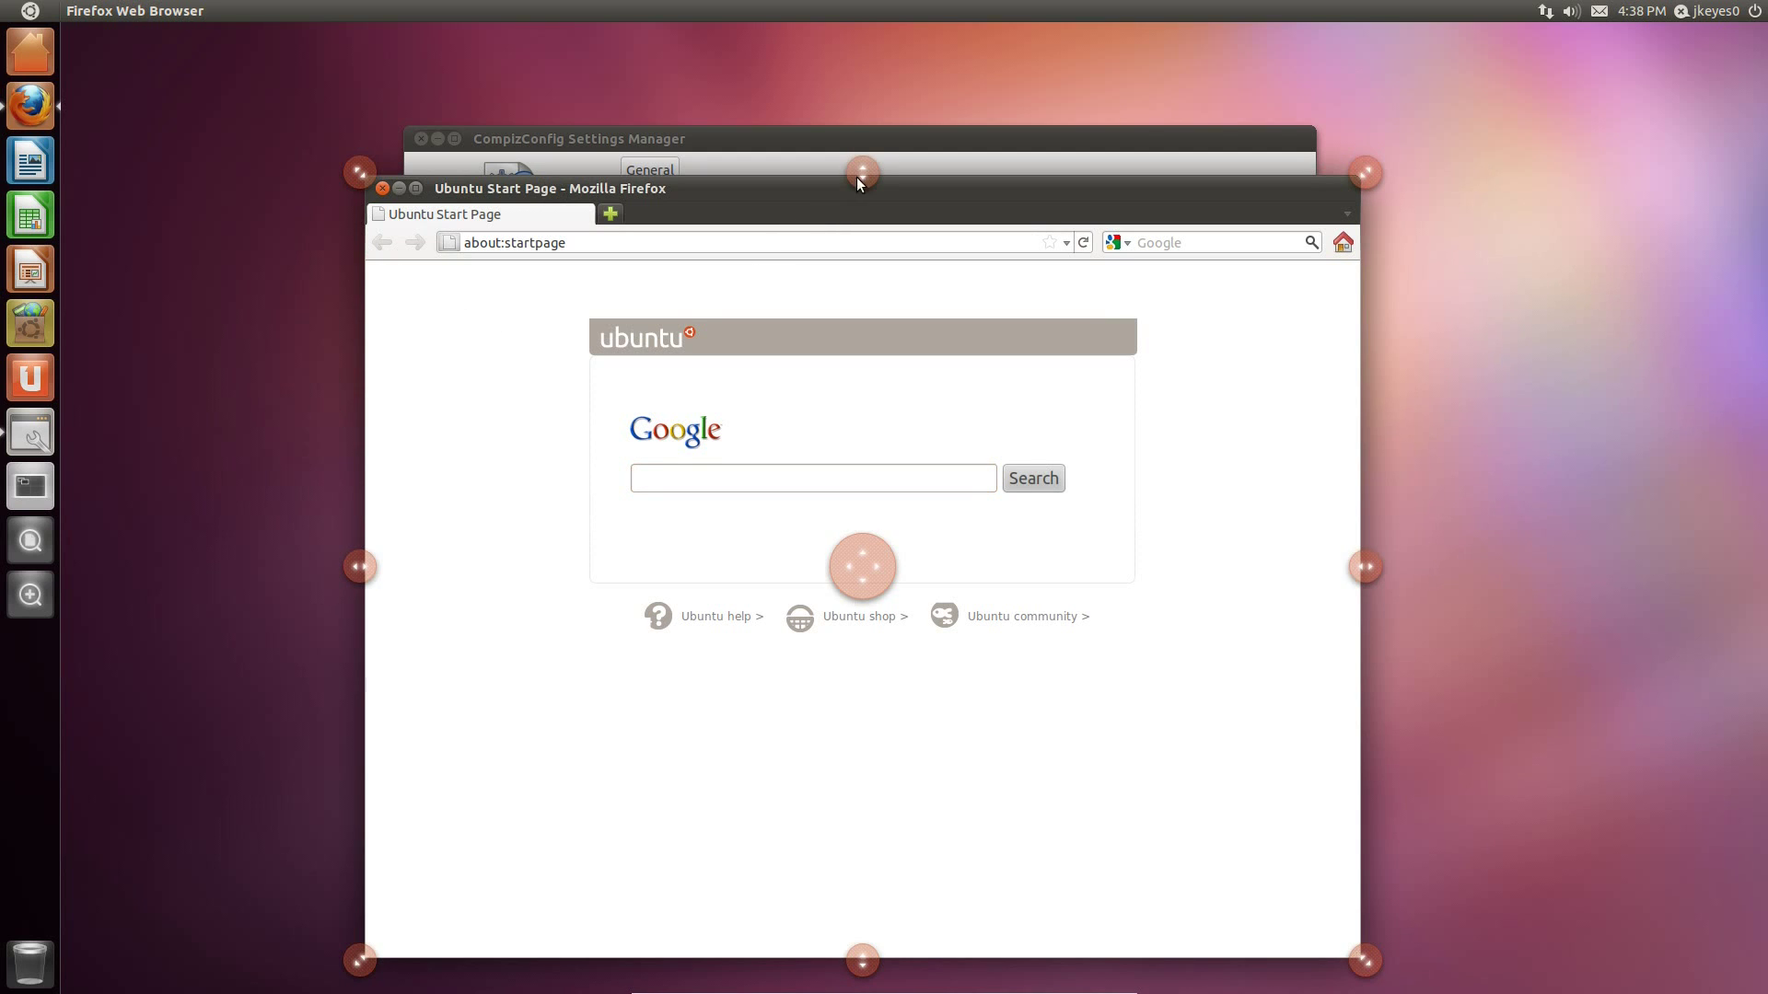
left_click_drag(857, 177, 862, 73)
mouse_move(869, 513)
left_mouse_down()
mouse_move(957, 458)
mouse_move(884, 505)
mouse_move(865, 484)
left_mouse_up()
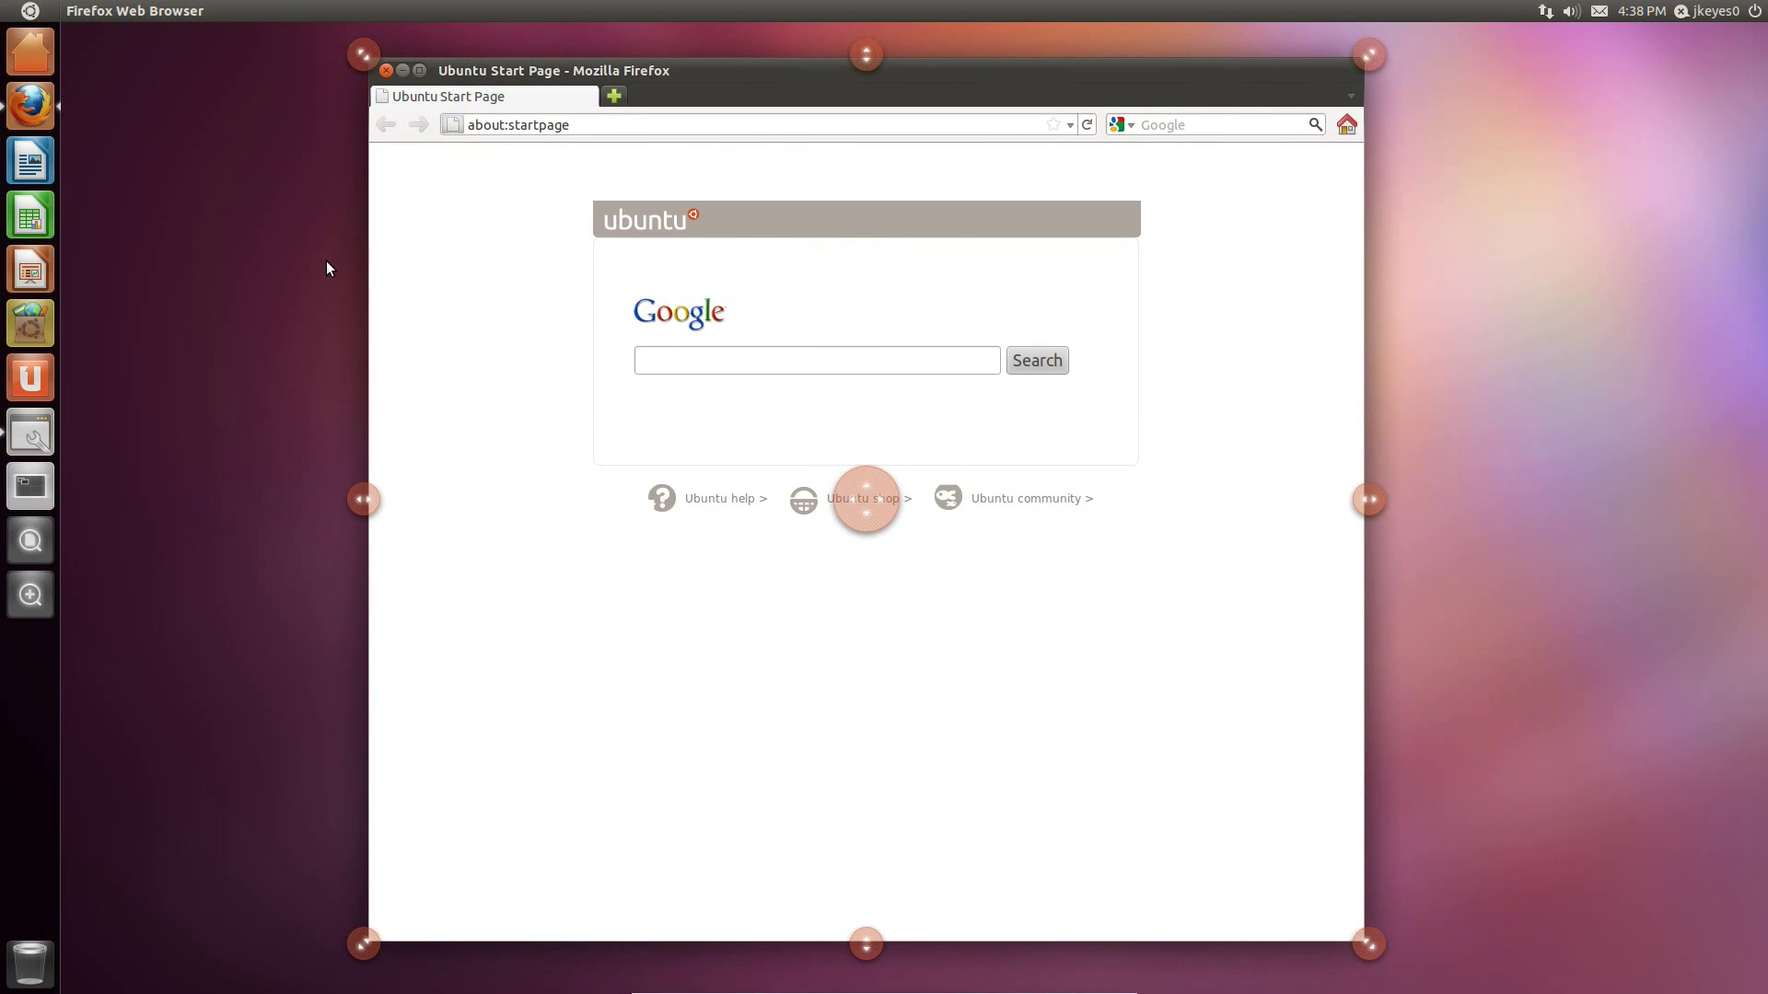
left_click(414, 286)
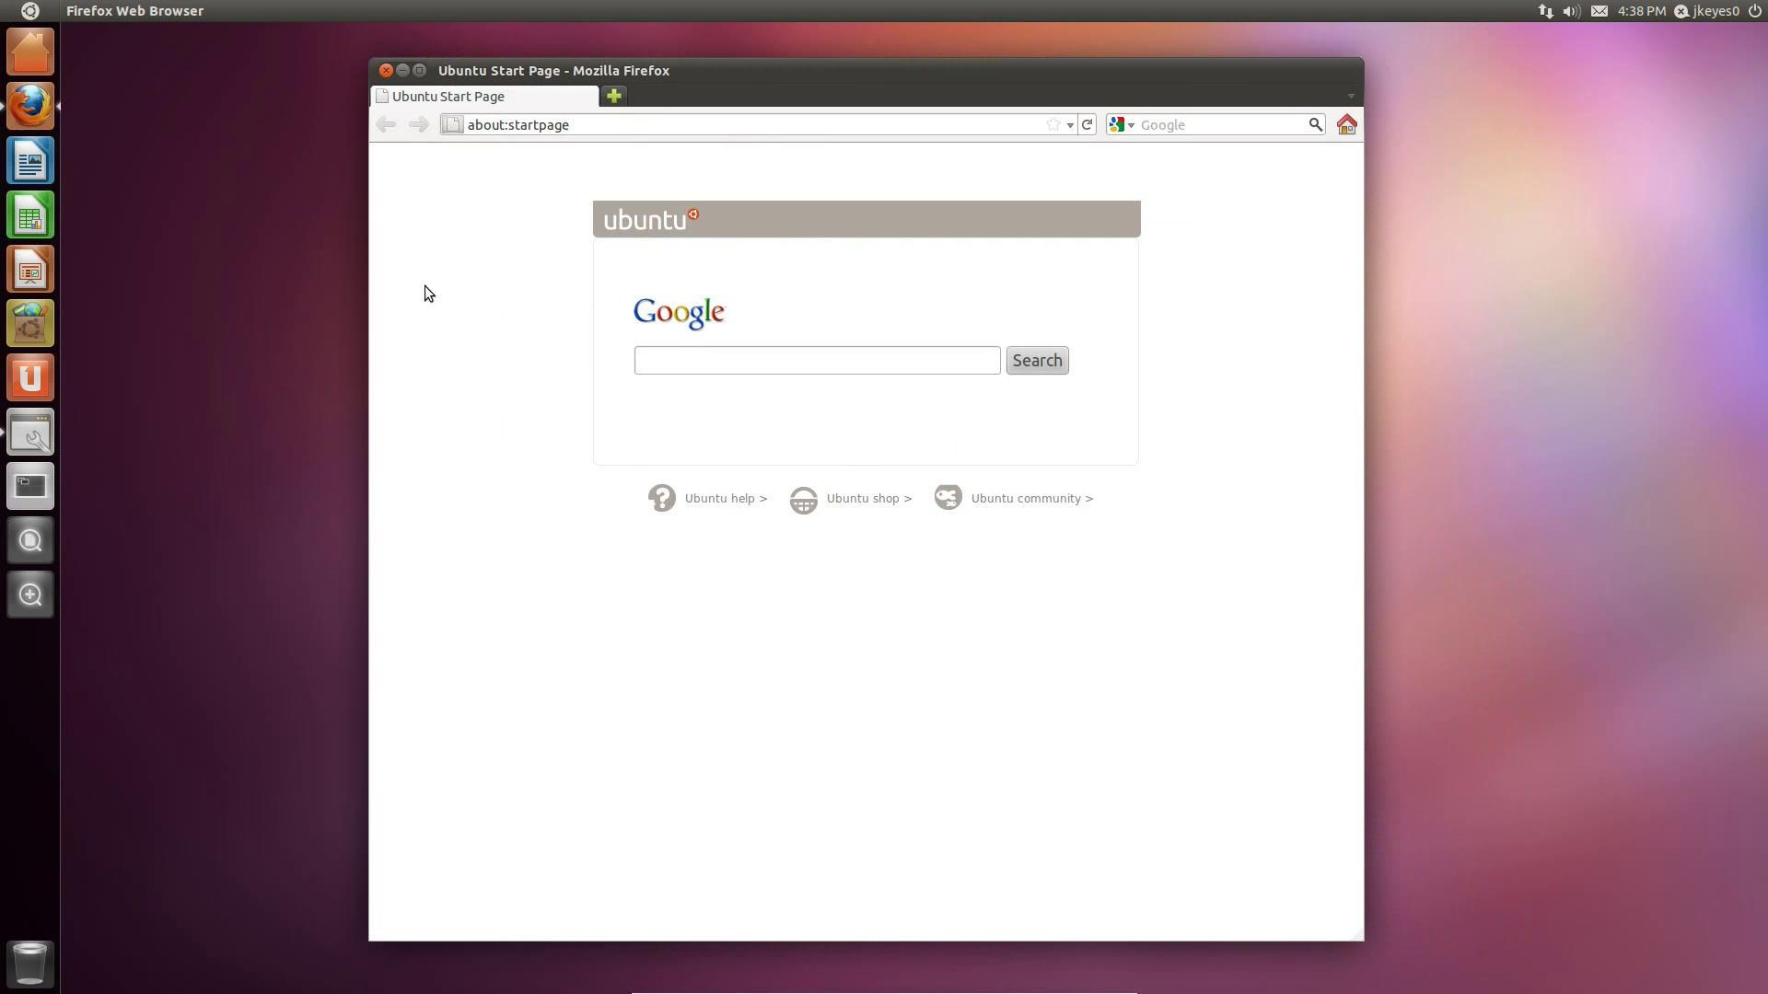
Close Firefox and CompizConfig, then show the four-workspace overview with Super+S.
left_click(387, 71)
left_click(421, 139)
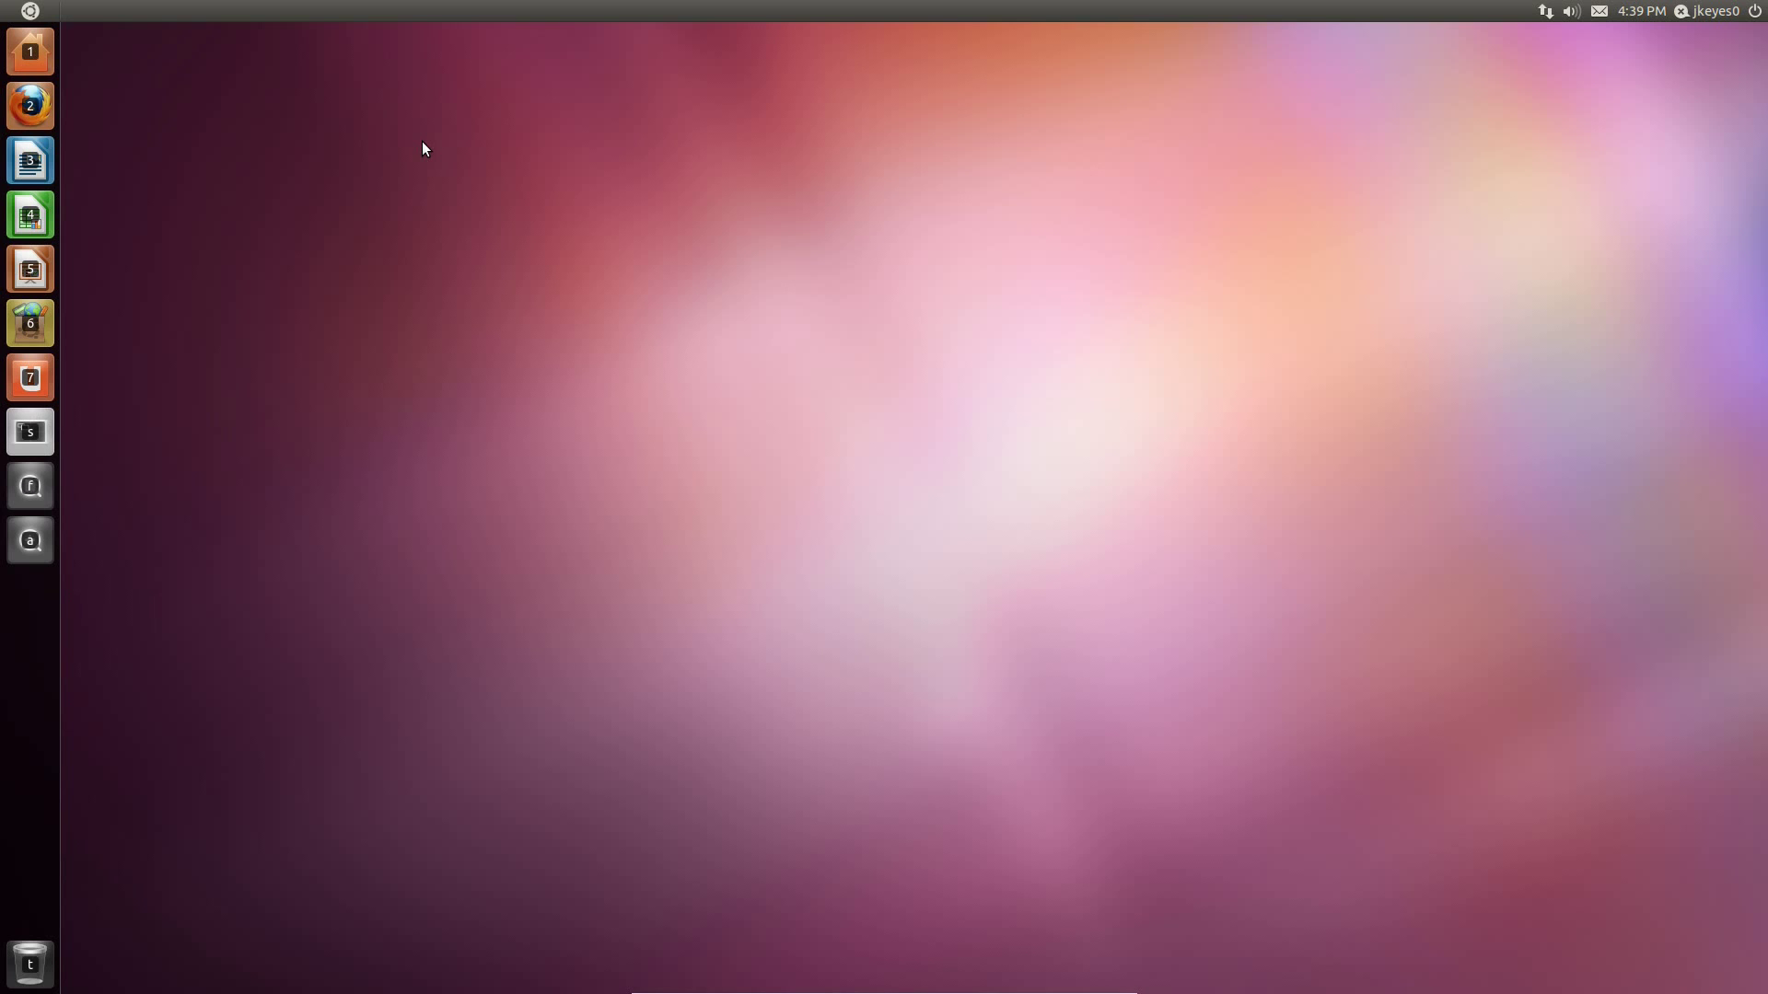
key("super")
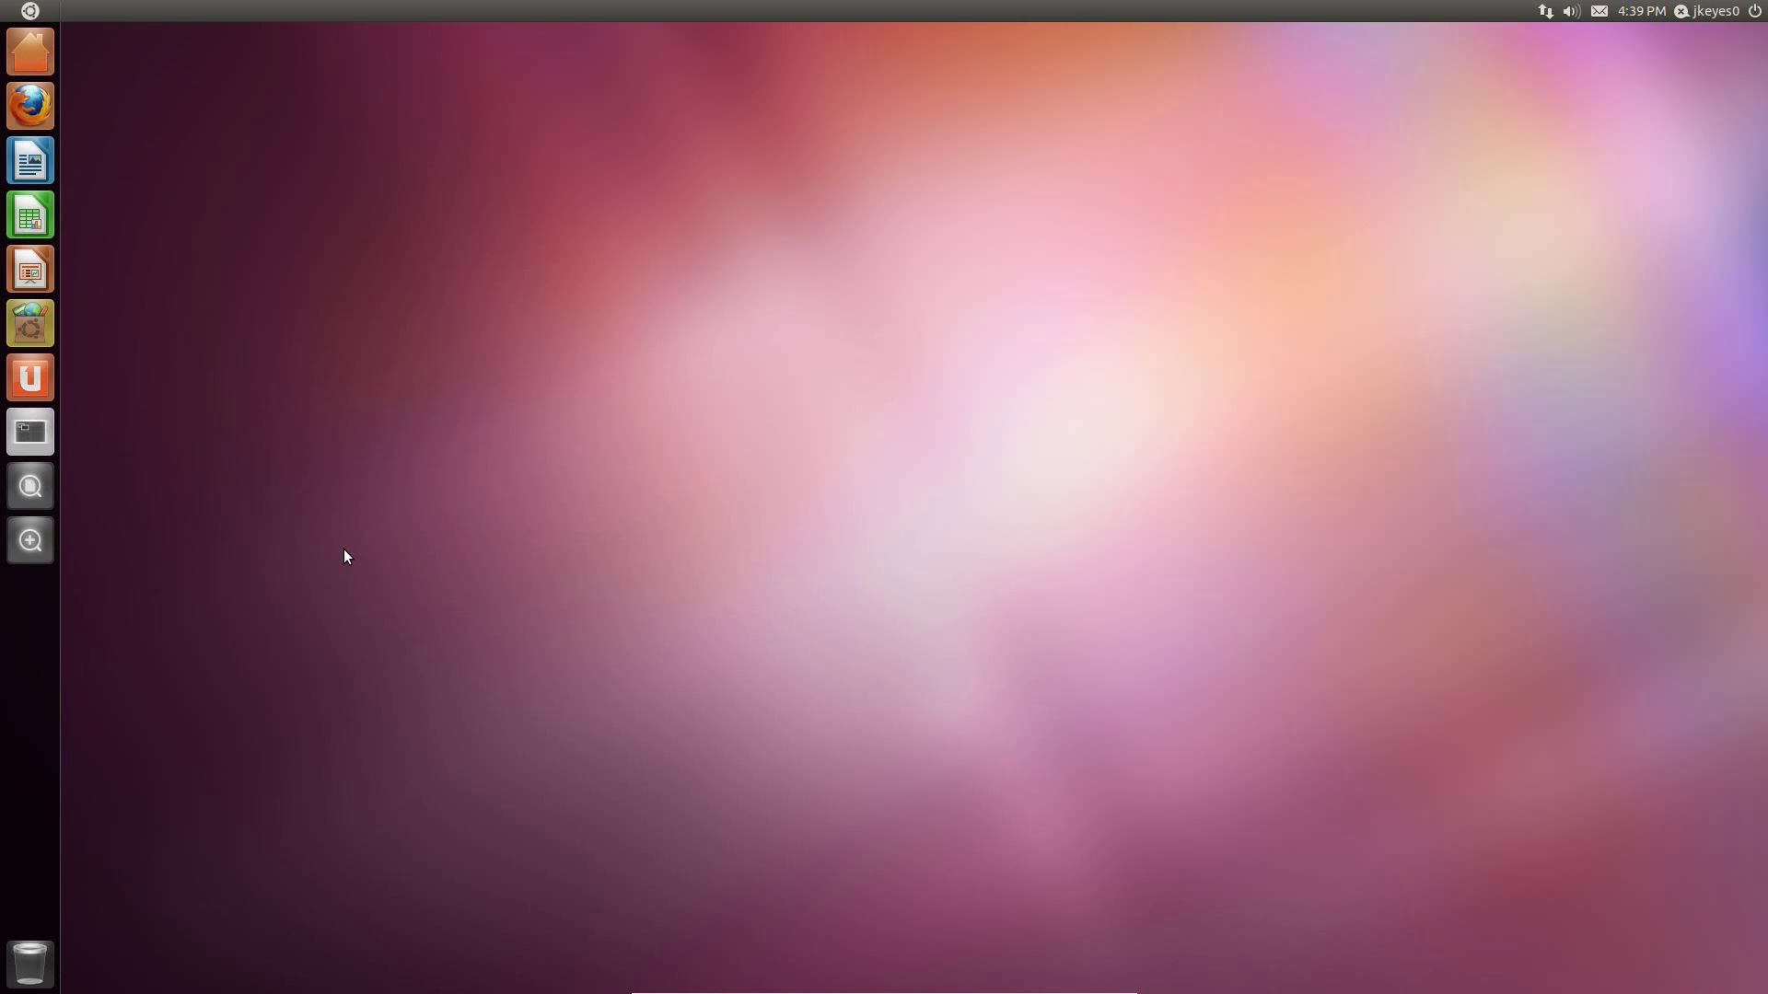
key("super+s")
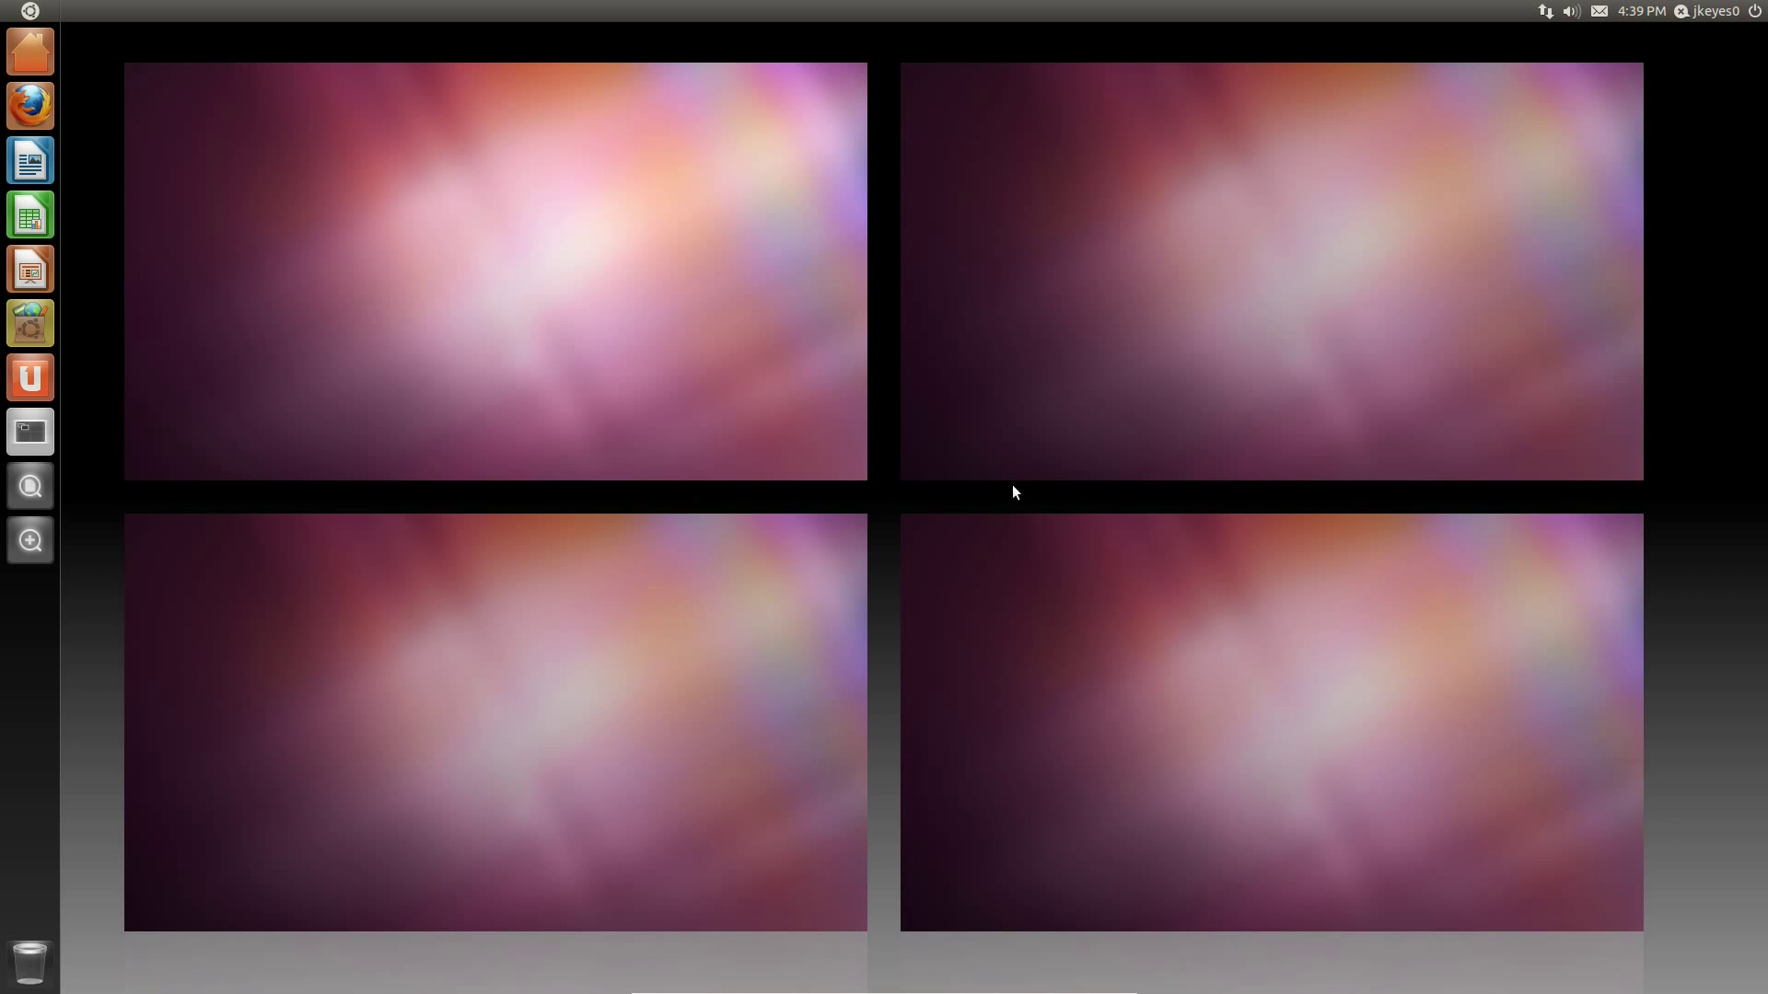
Launch Firefox, drag its window into other workspaces and back, then enter the first workspace.
left_click(30, 108)
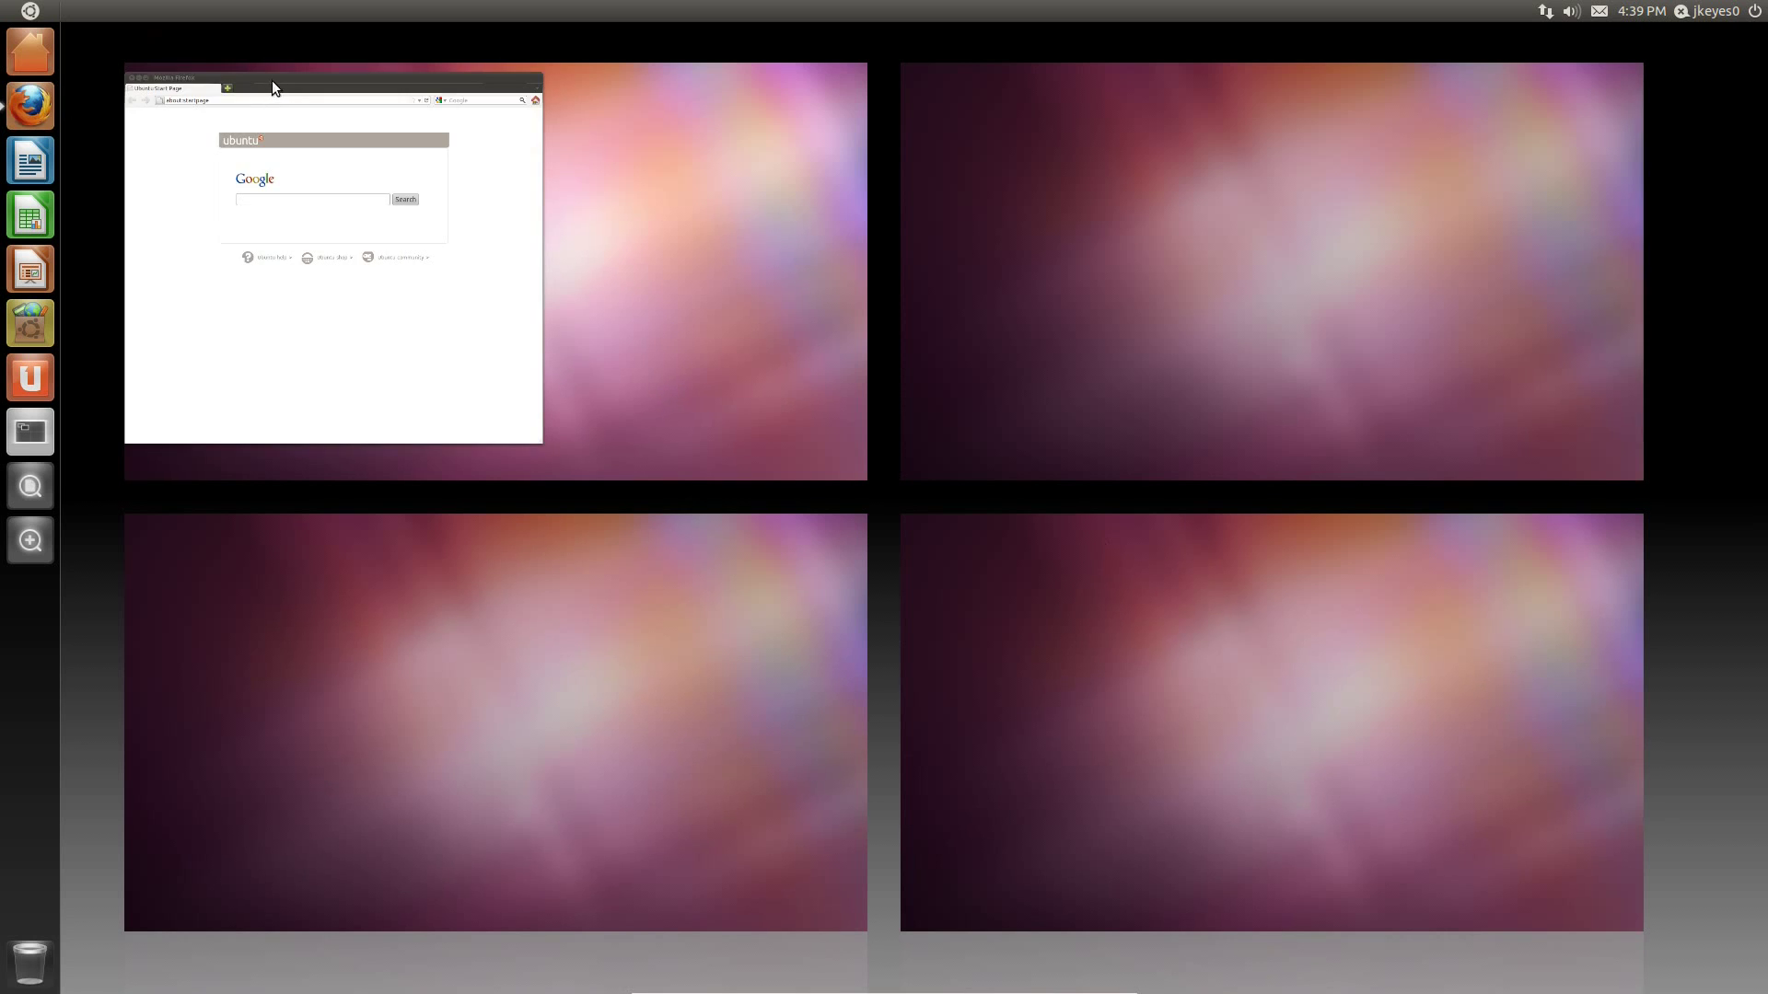
left_click_drag(273, 80, 1173, 65)
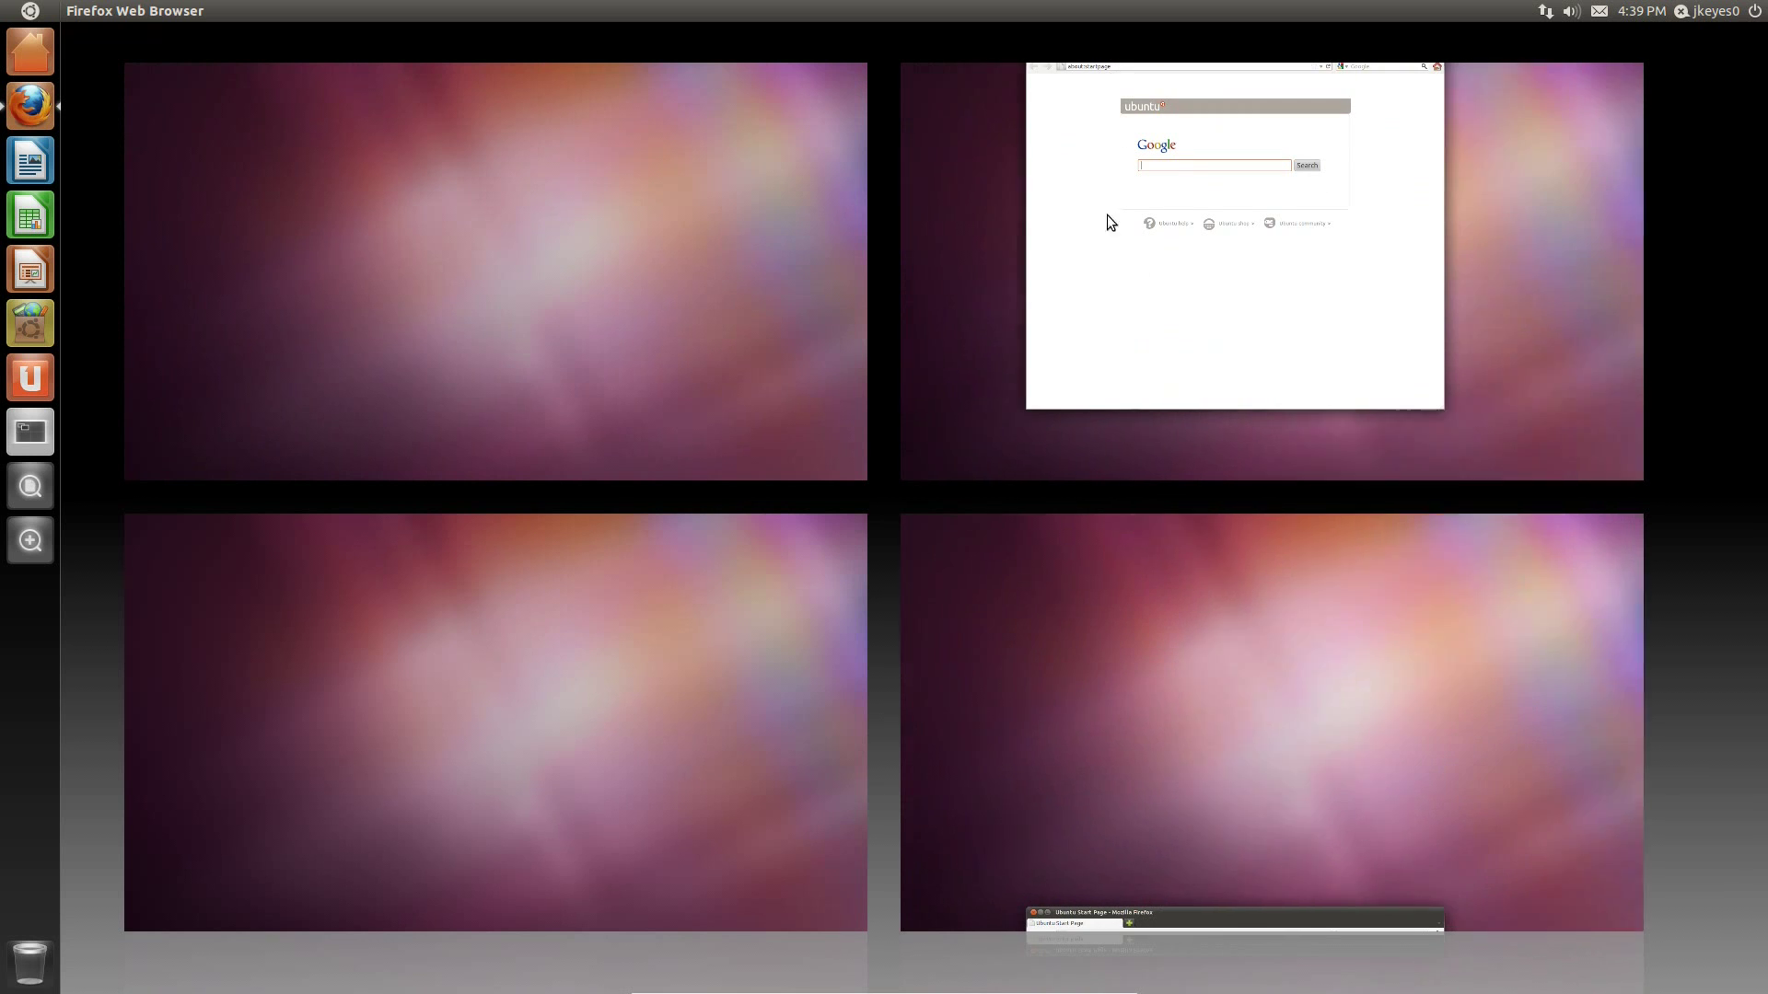
left_click_drag(1180, 909, 455, 125)
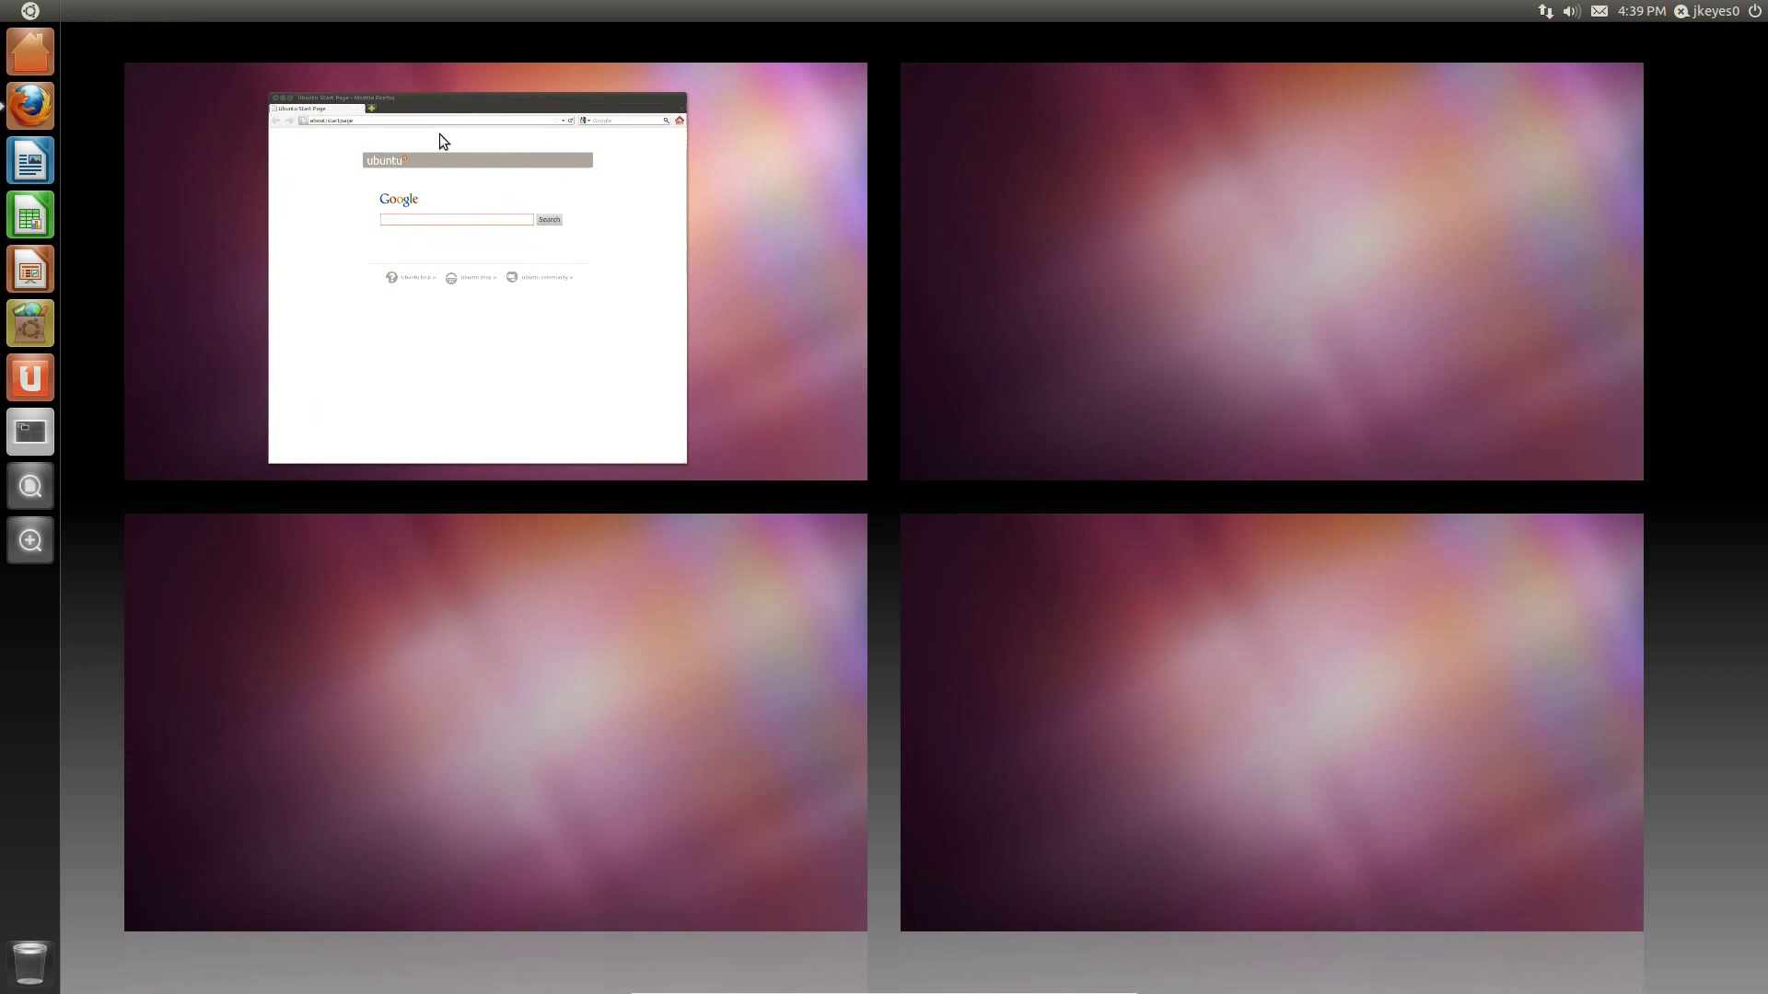
left_click(723, 229)
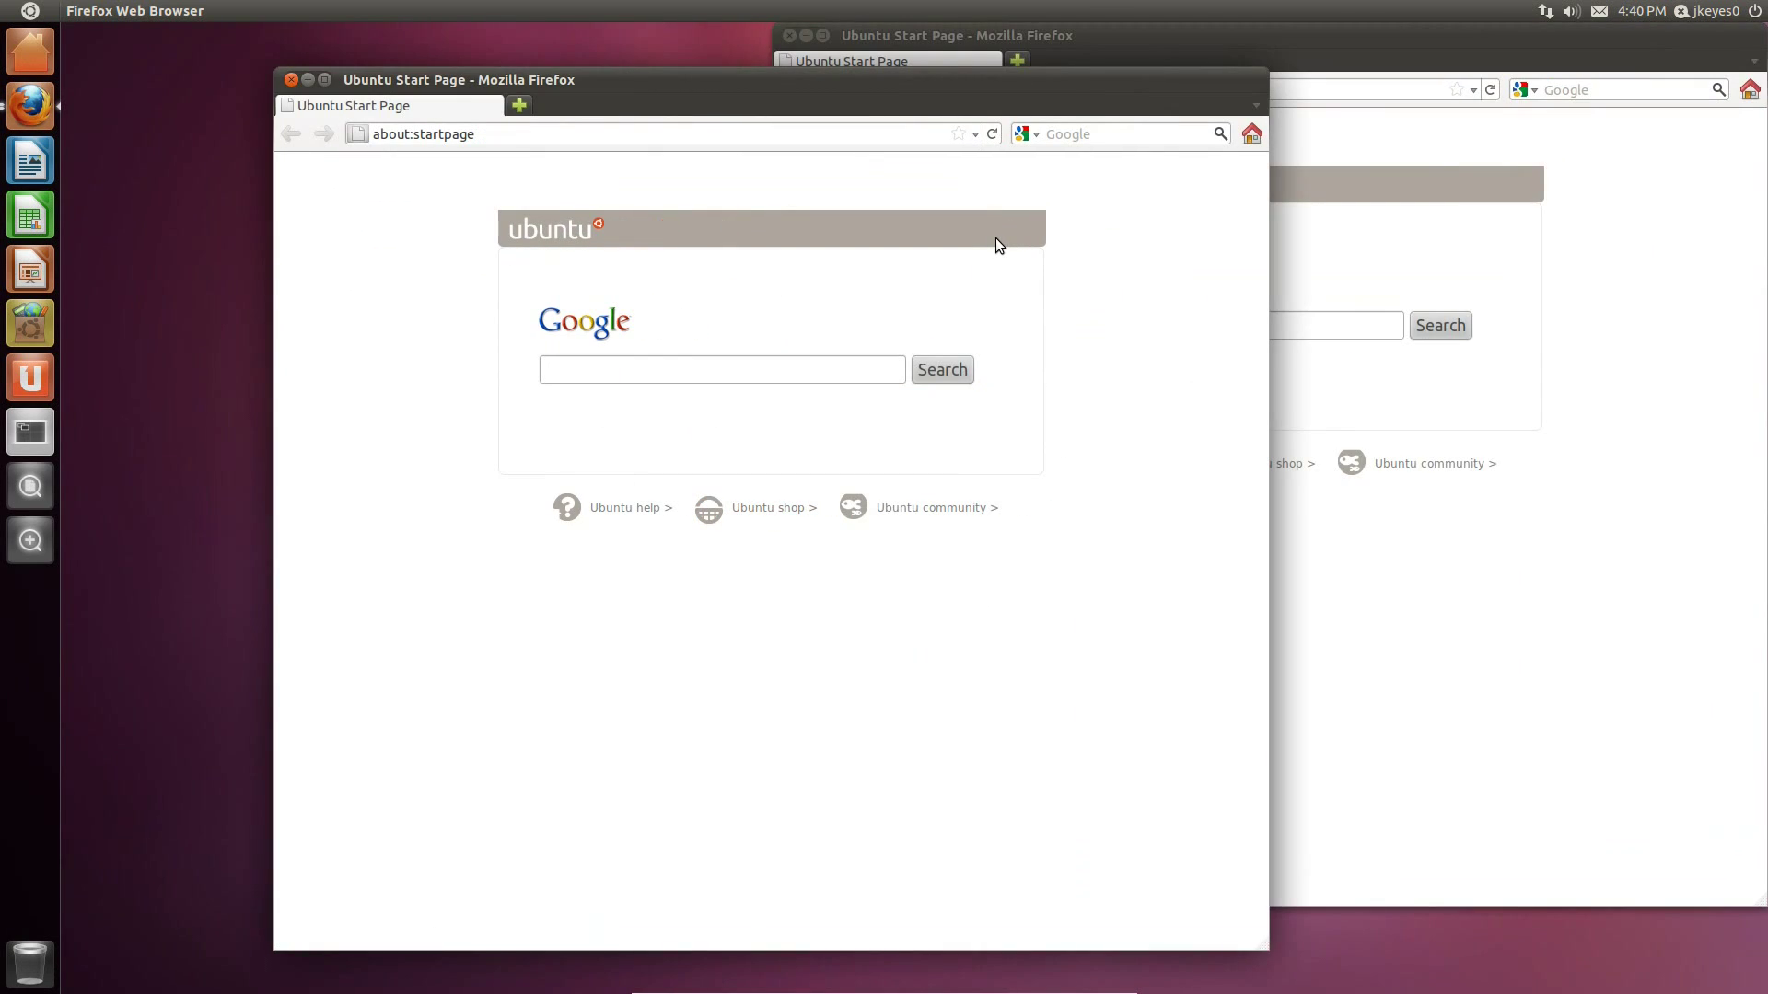
Spread both Firefox windows with Super+W and bring the left one to the front.
key("super+w")
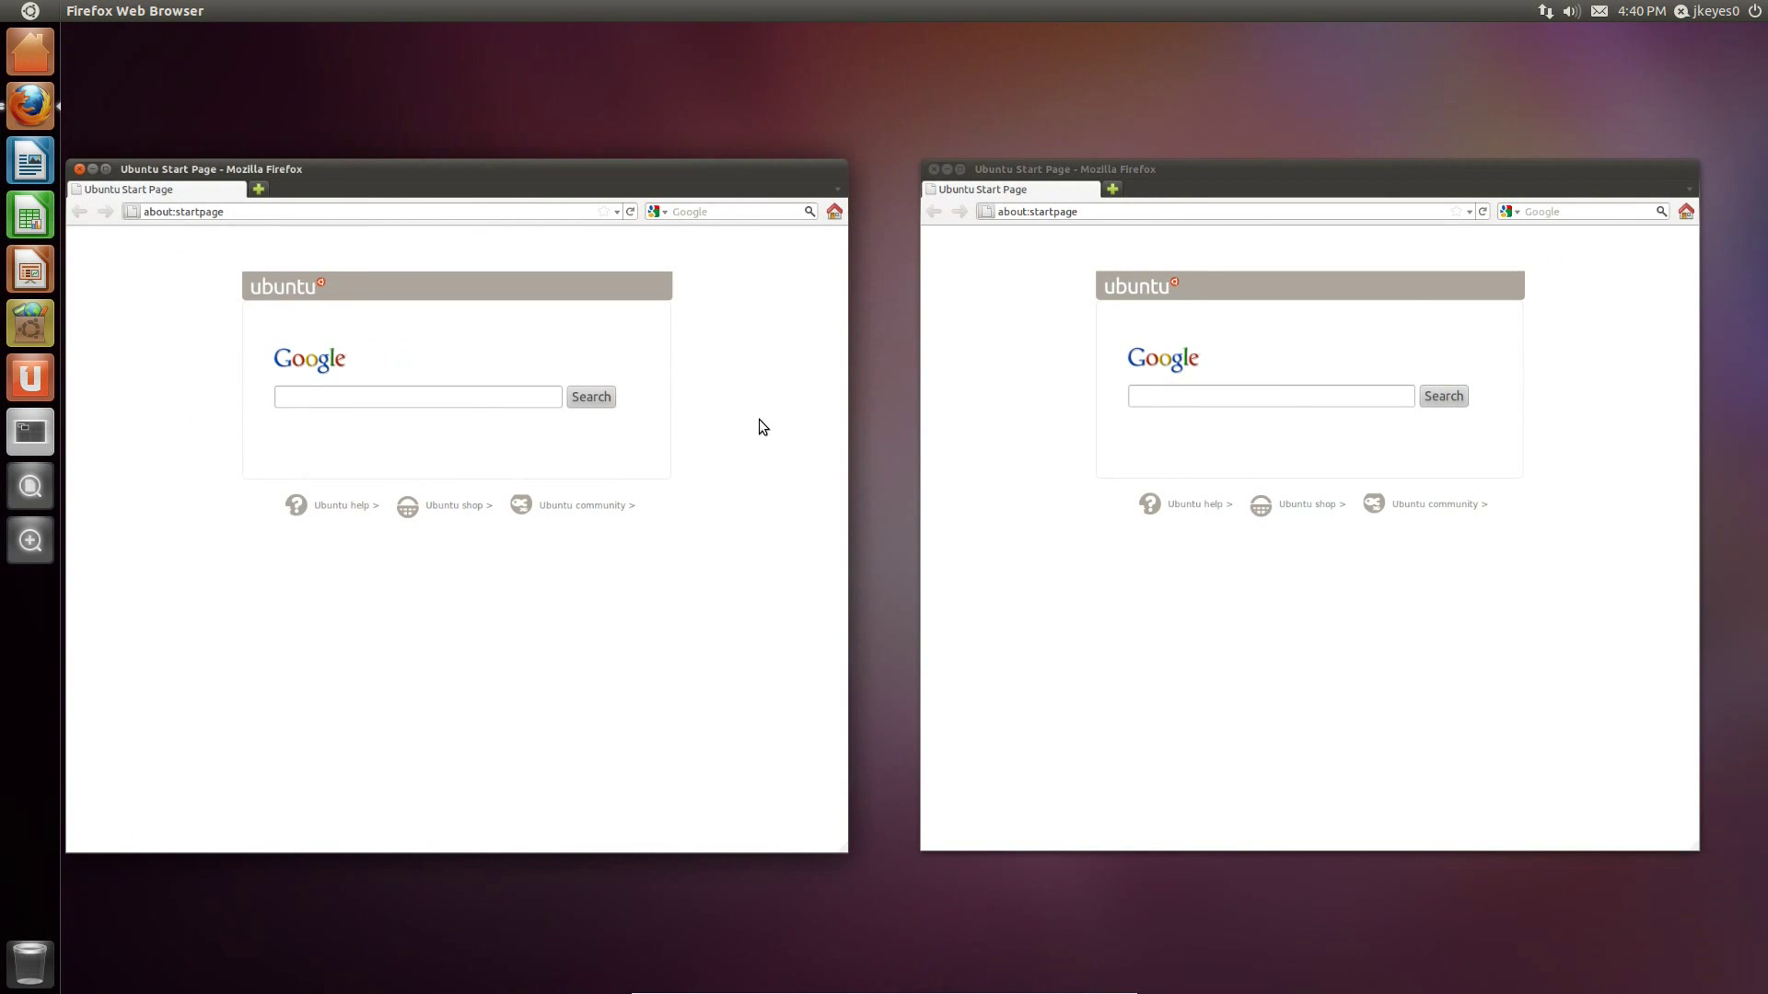
left_click(1051, 164)
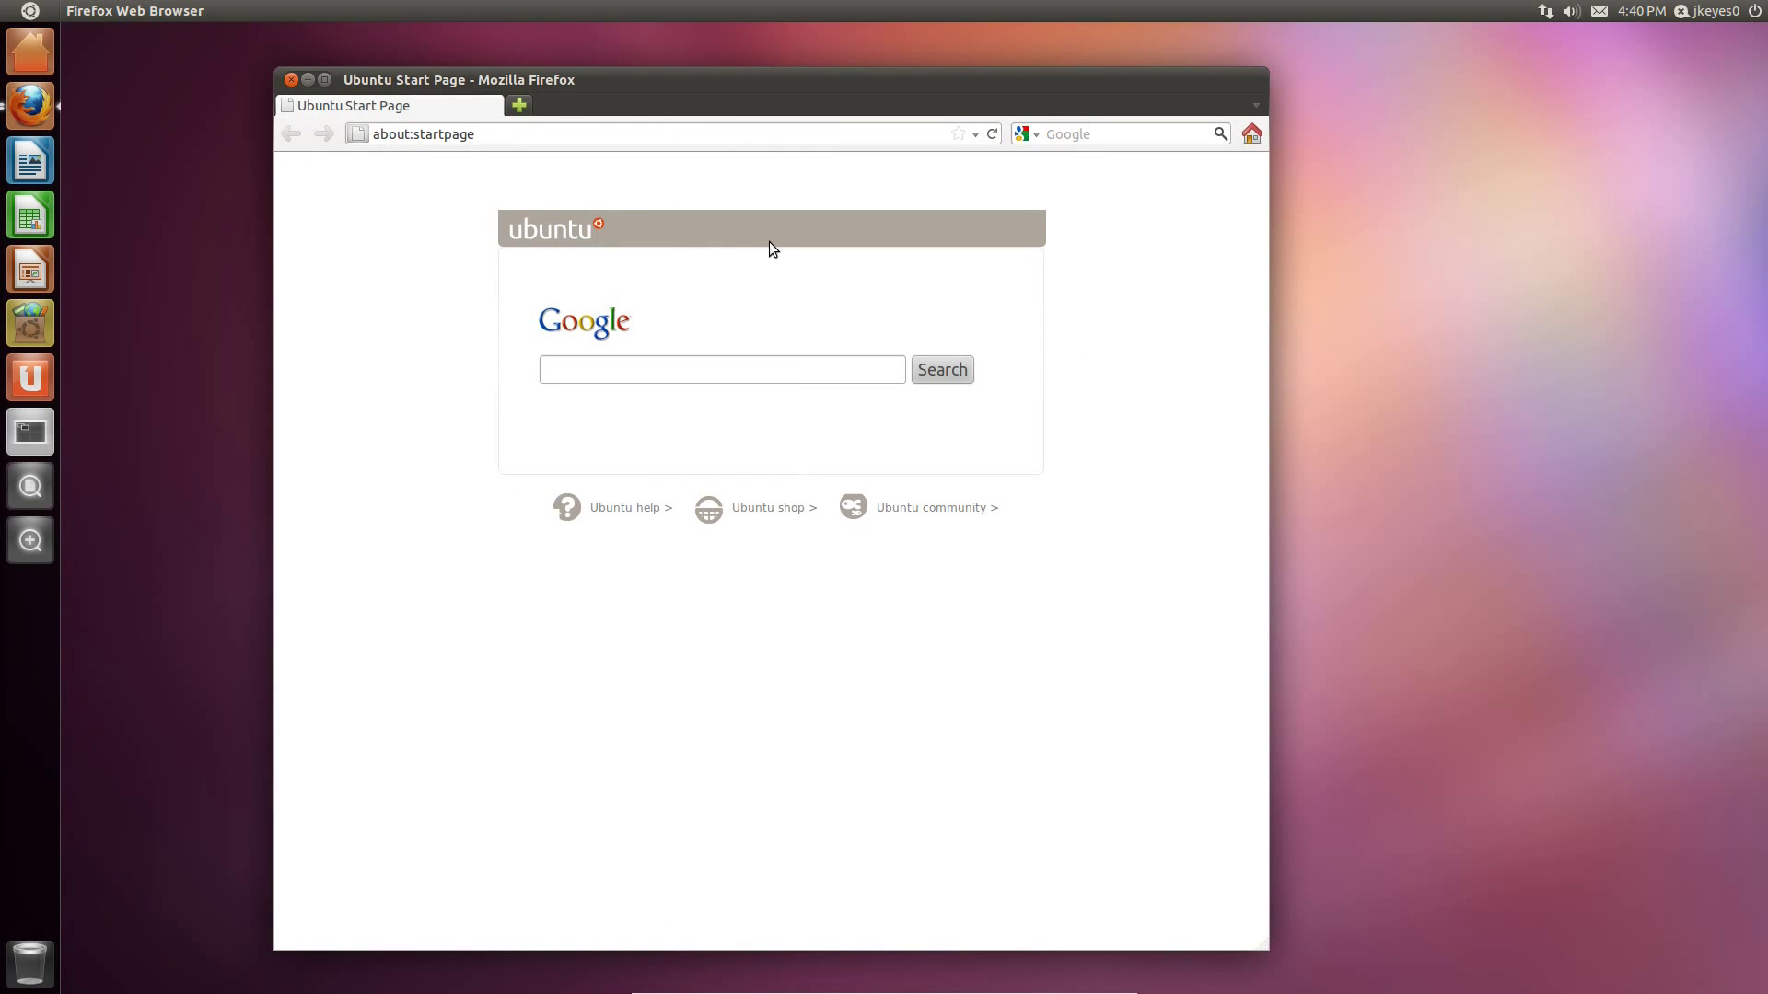
key("ctrl+alt+Left")
key("ctrl+alt+Right")
key("super")
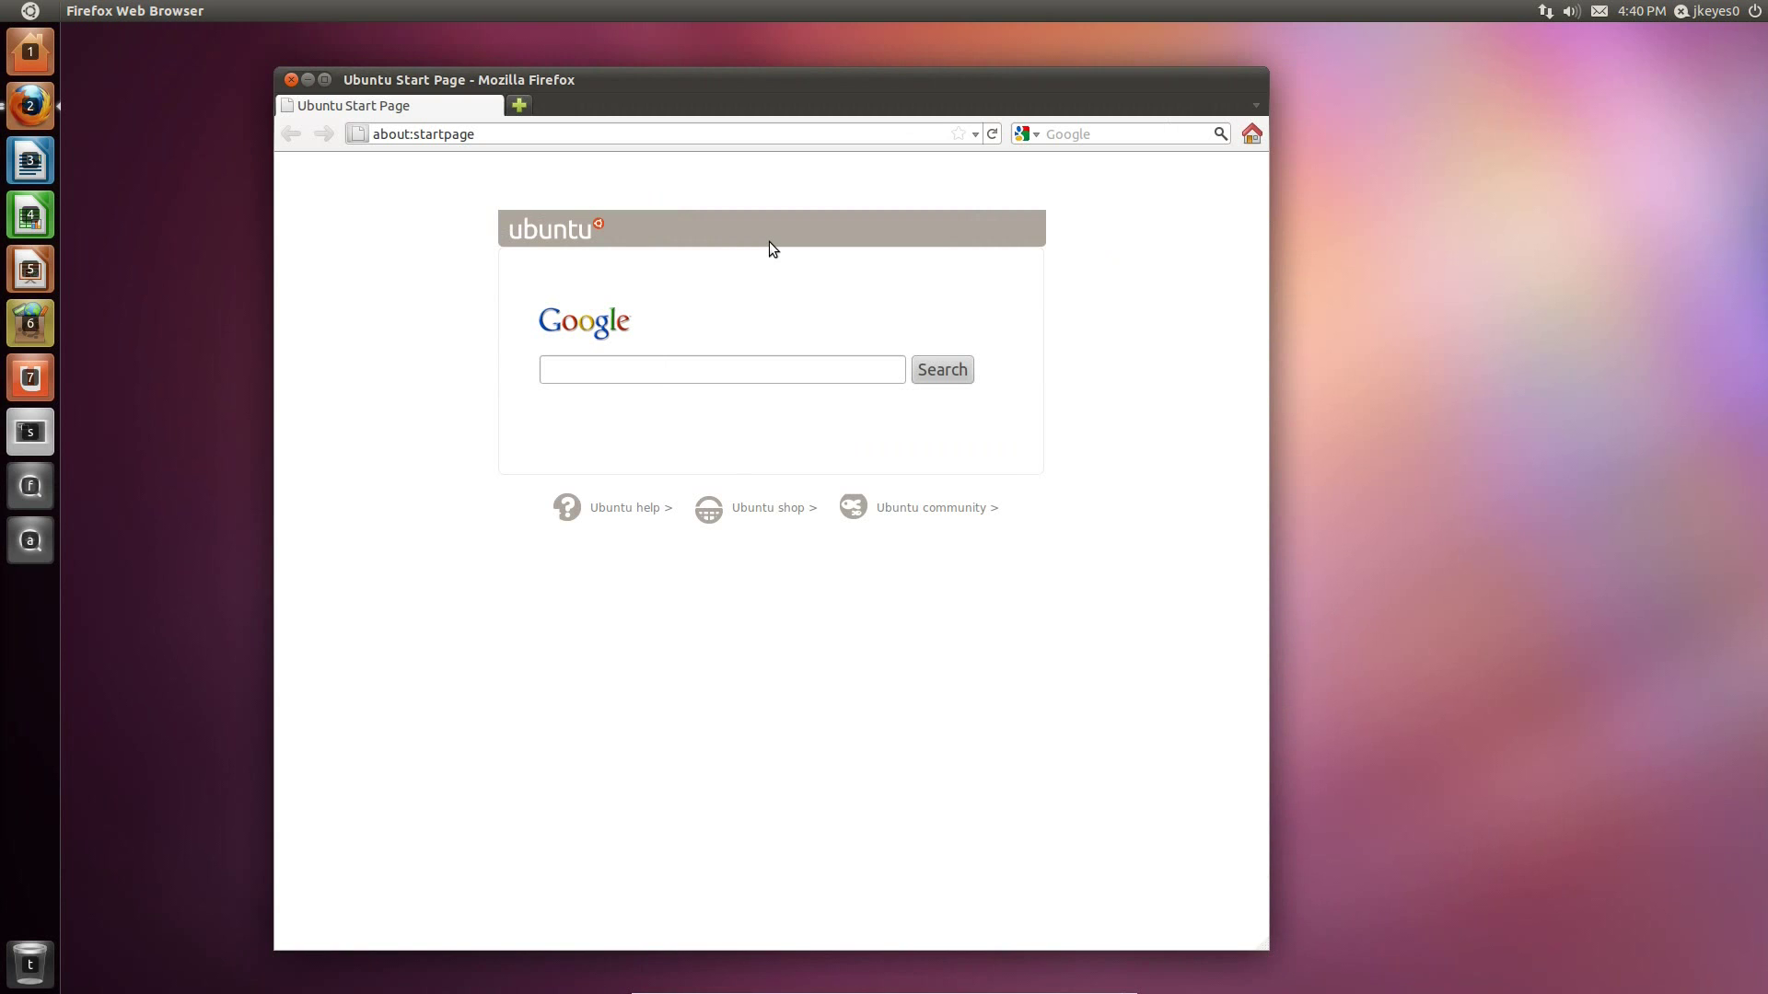
key("super+w")
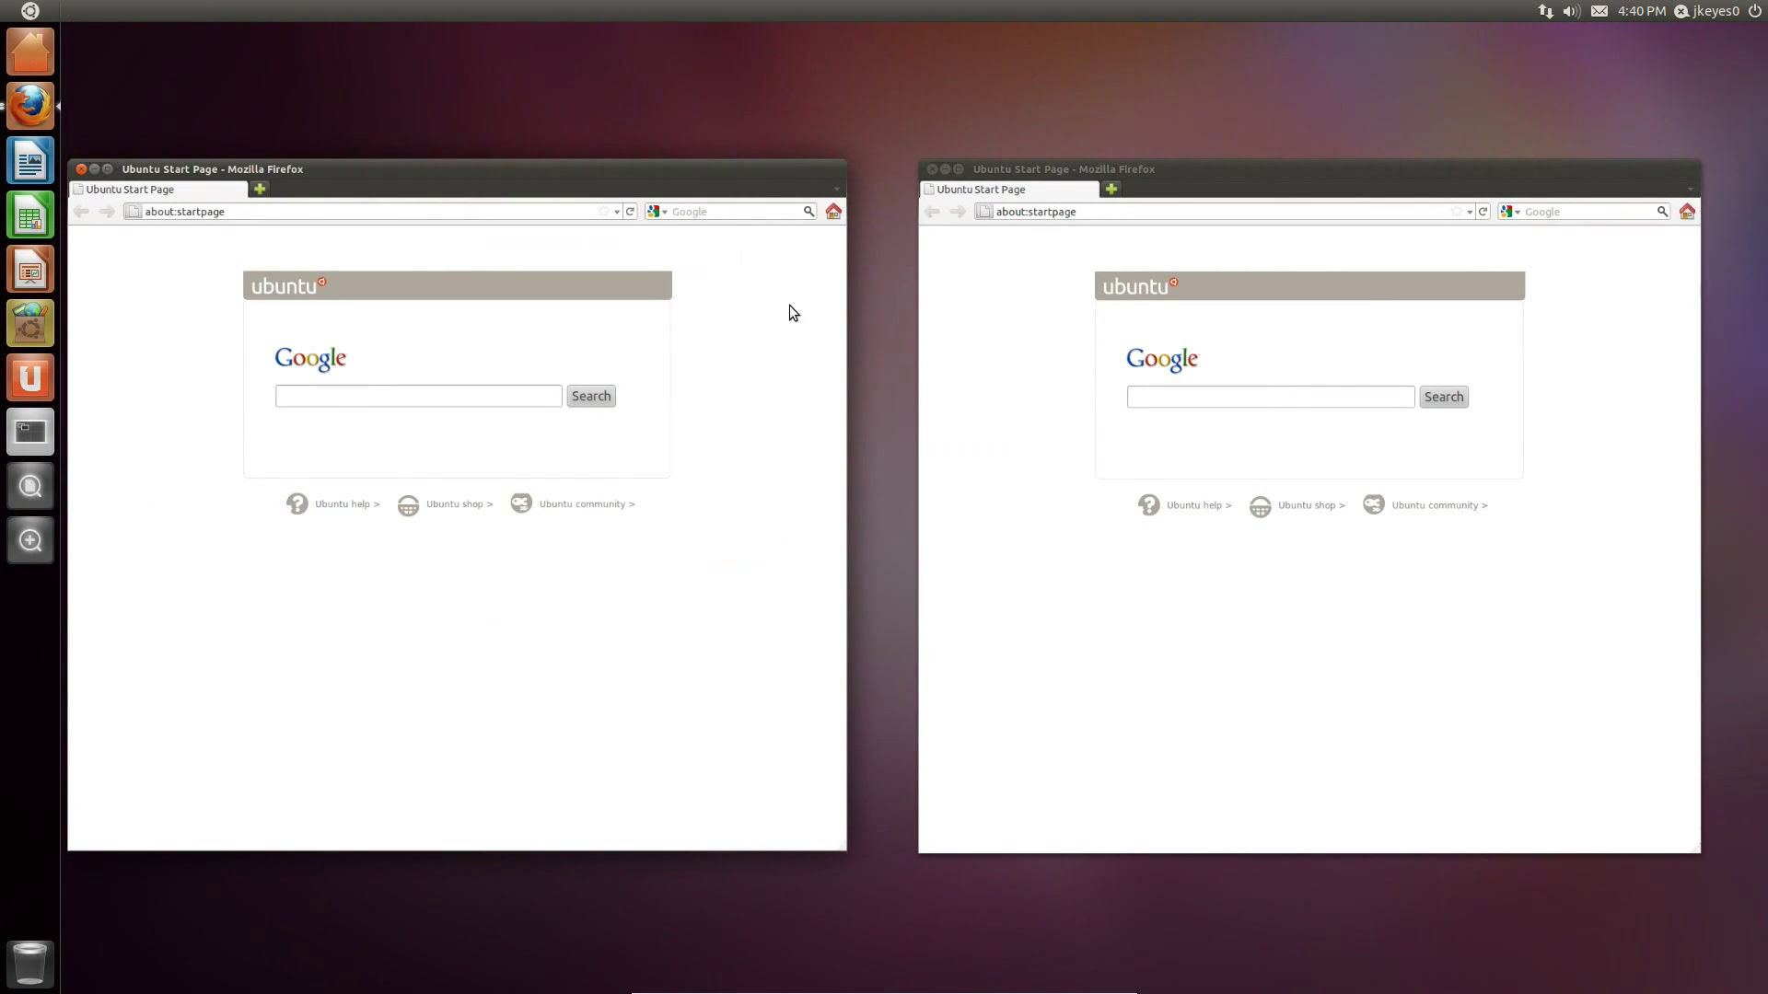
left_click(789, 307)
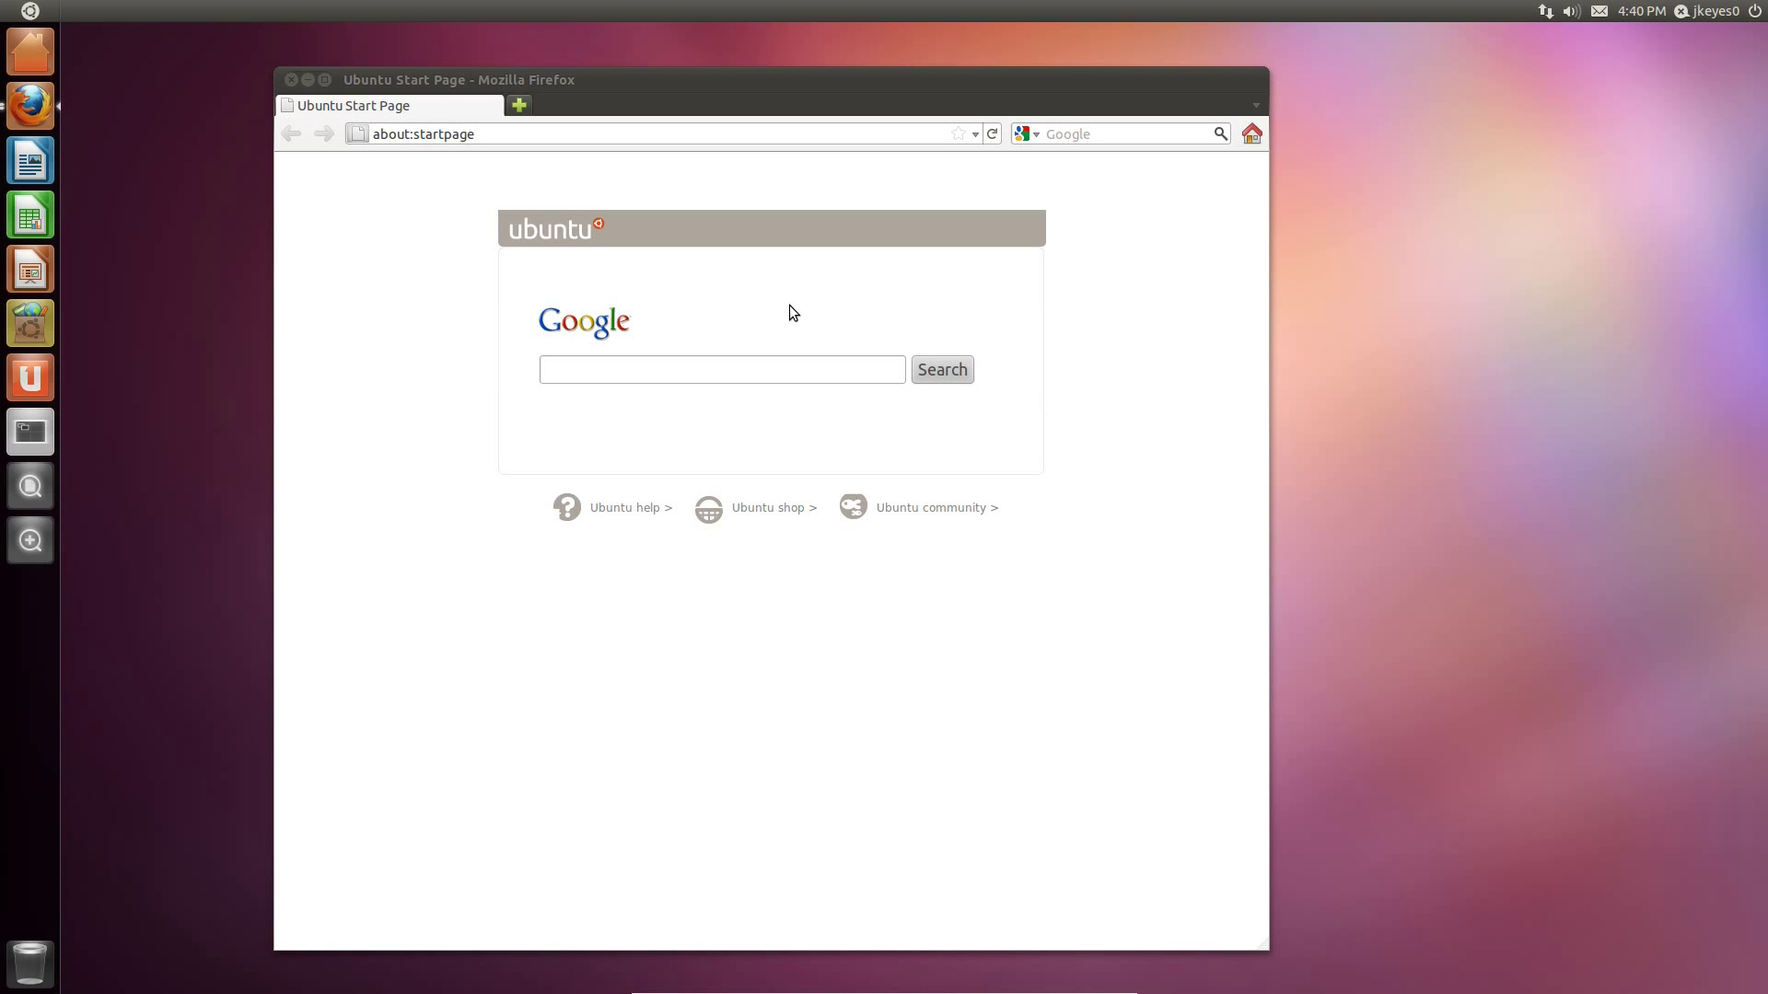
Open and close the dash to view its shortcuts, then close the Firefox window.
left_click(30, 10)
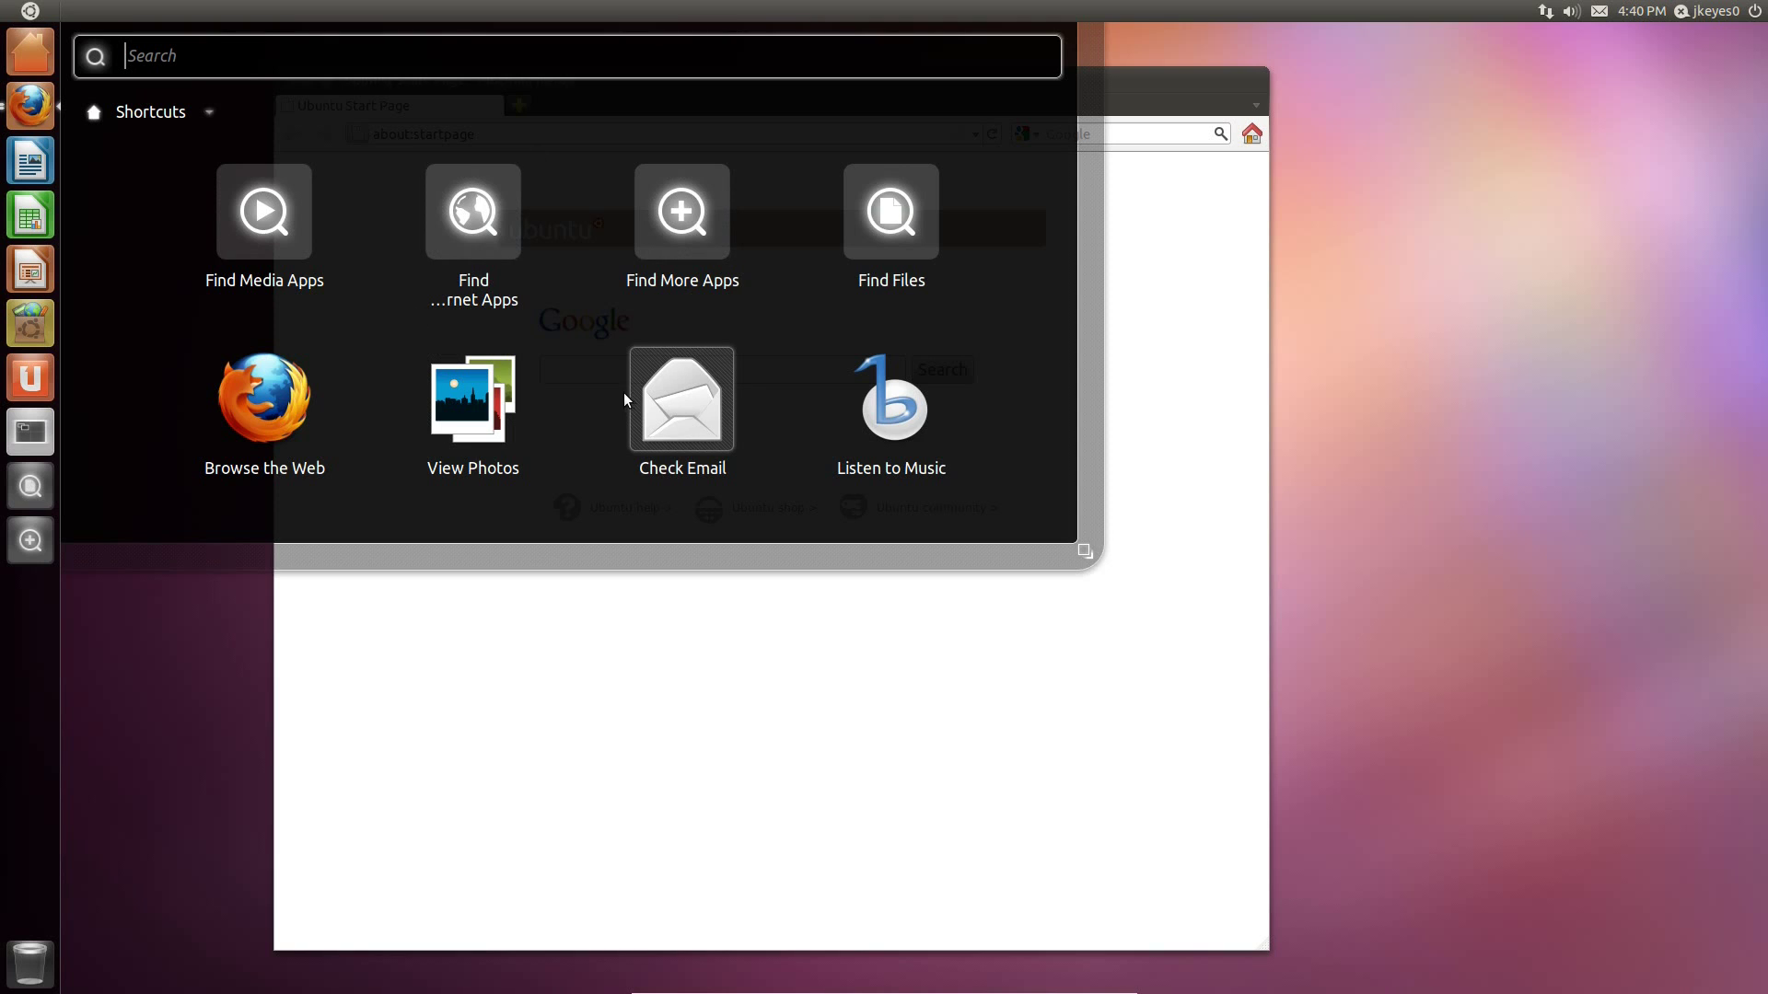
left_click(29, 10)
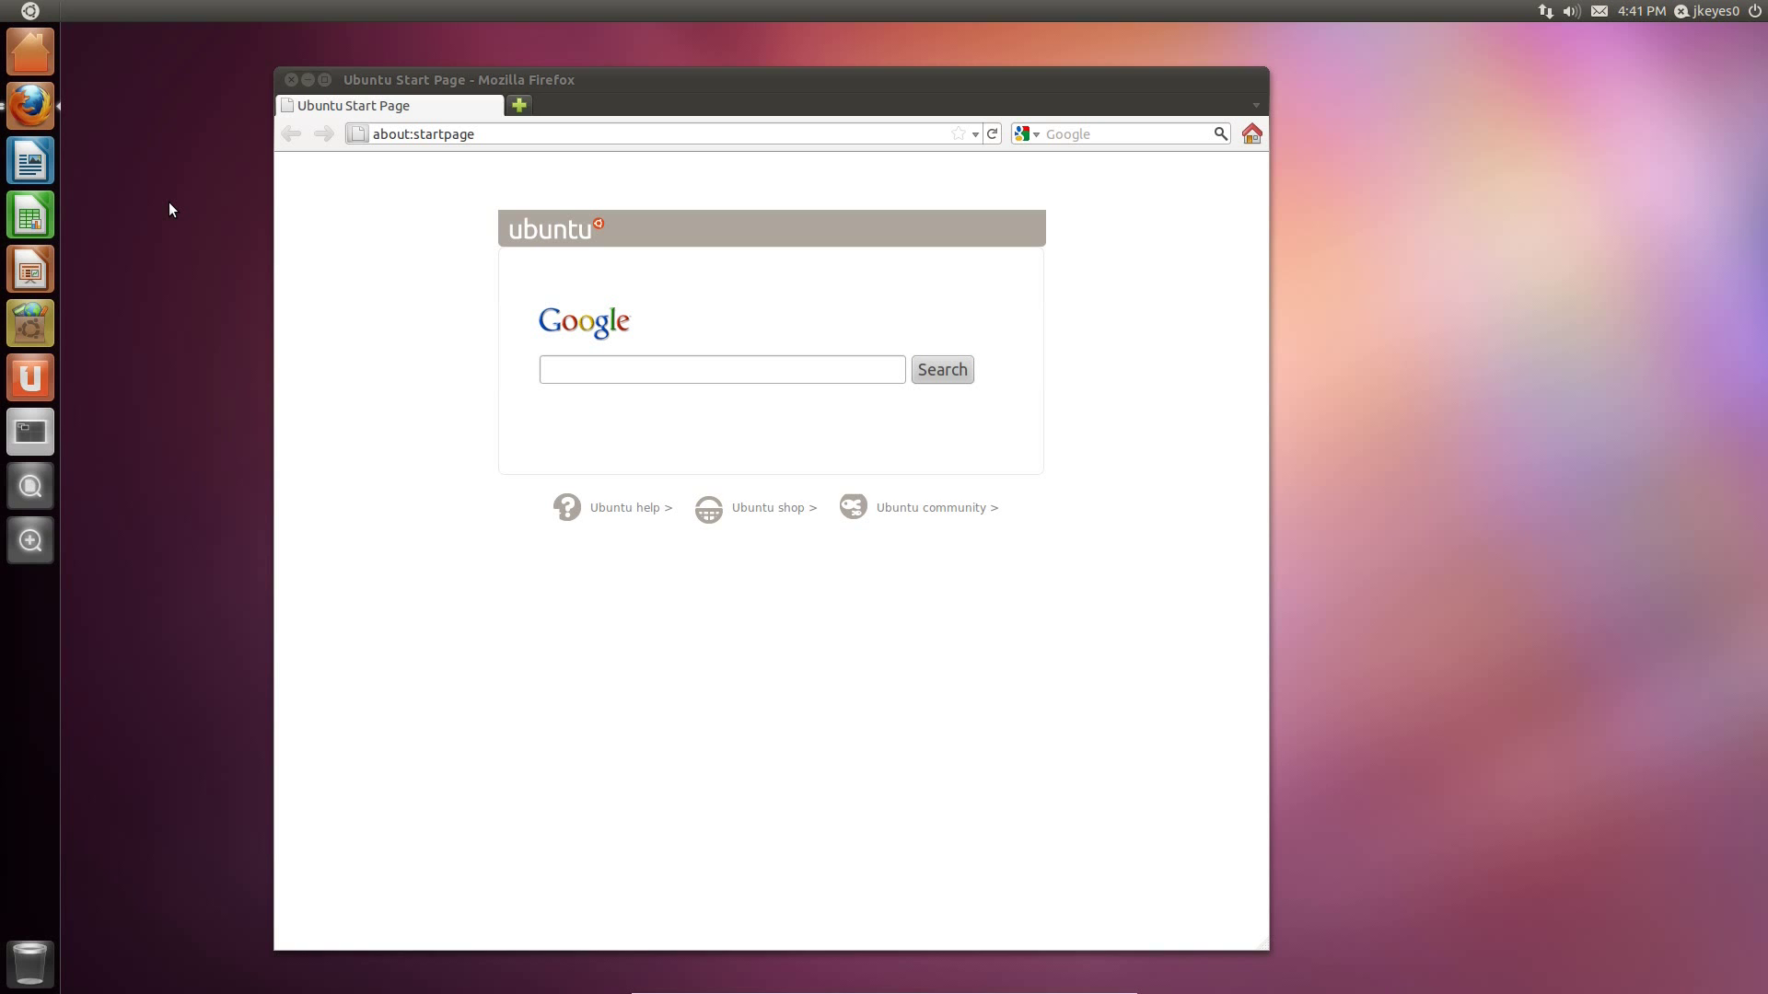
left_click(290, 81)
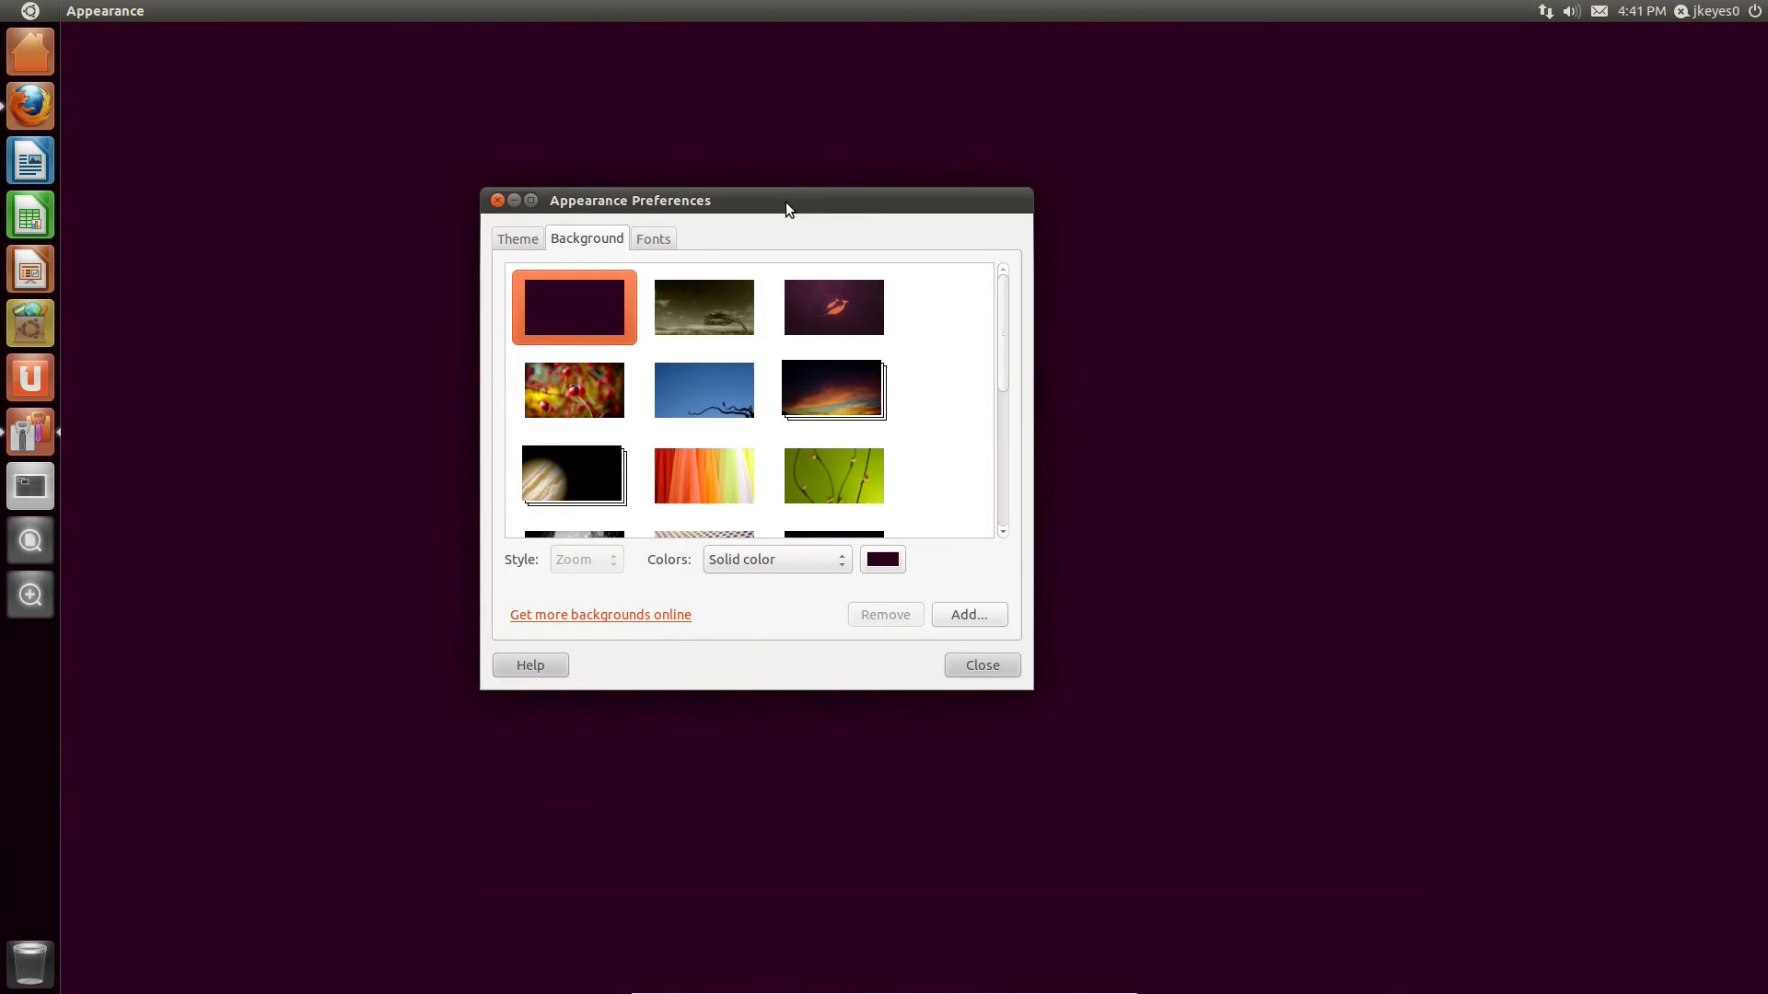
Try the orange, dark red and glowing narwhal wallpapers, revert to blurred pink, then close.
left_click_drag(786, 201, 1220, 274)
left_click(1213, 388)
left_click_drag(1098, 293, 1319, 341)
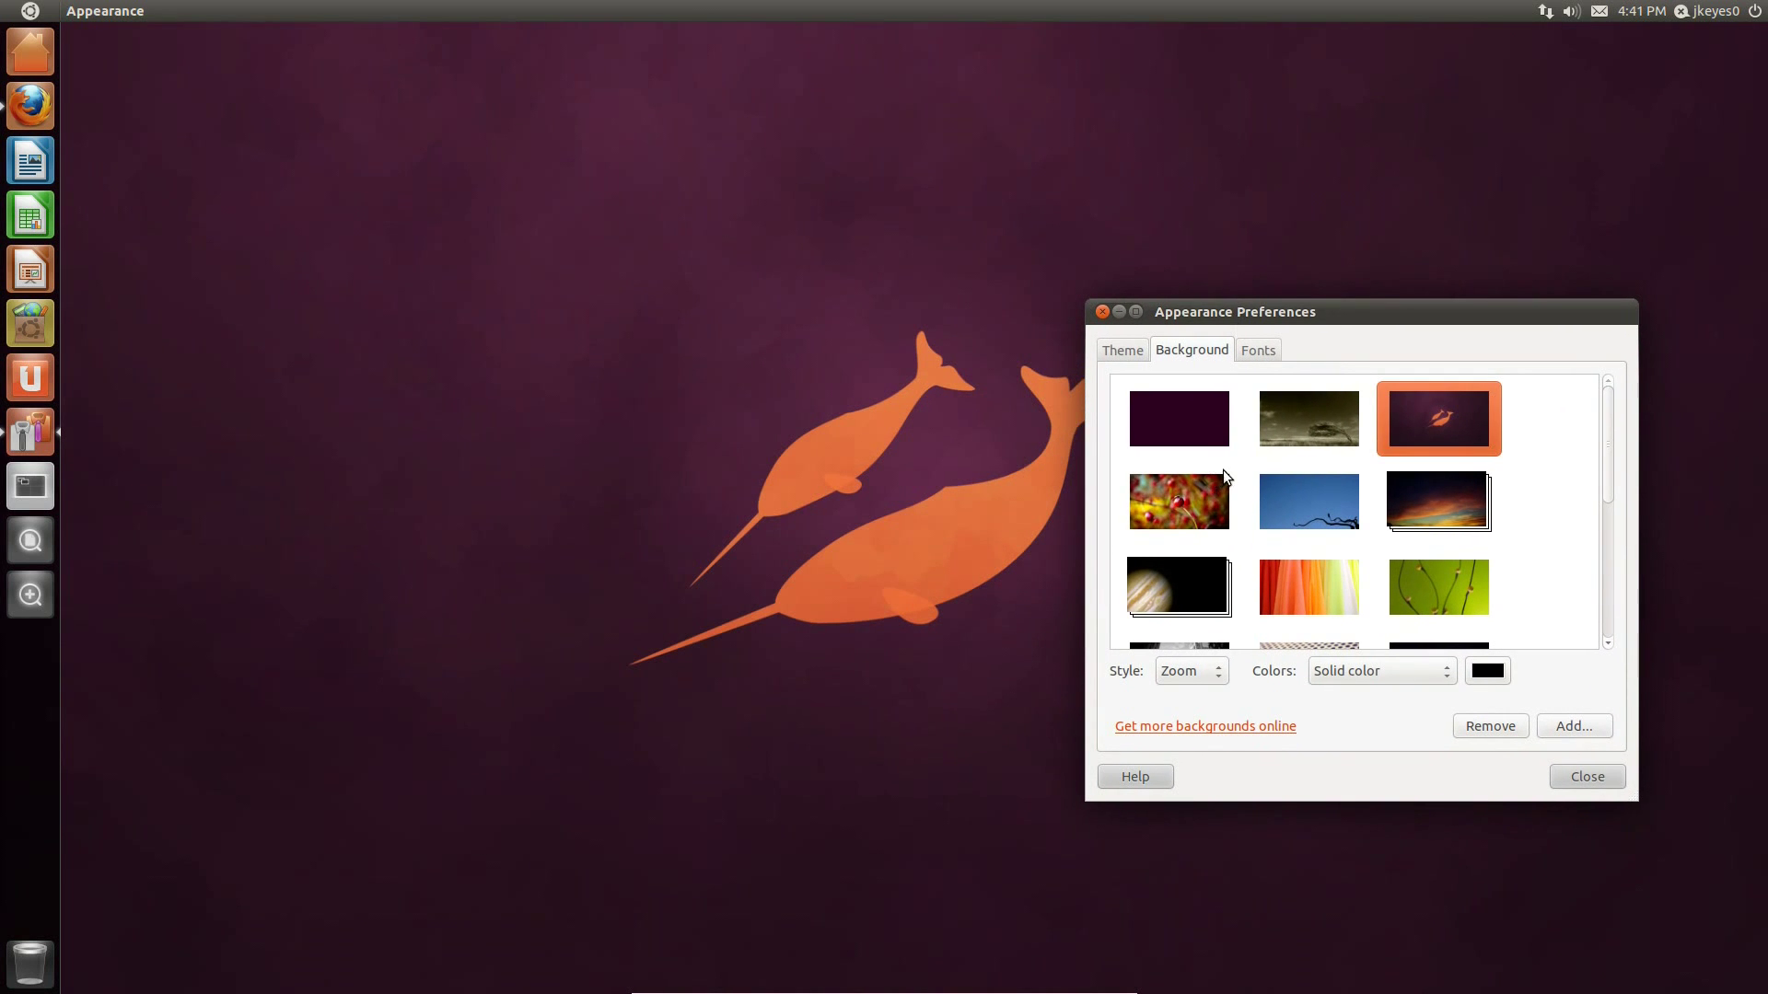
scroll(1234, 474, "down", 4)
left_click(1442, 531)
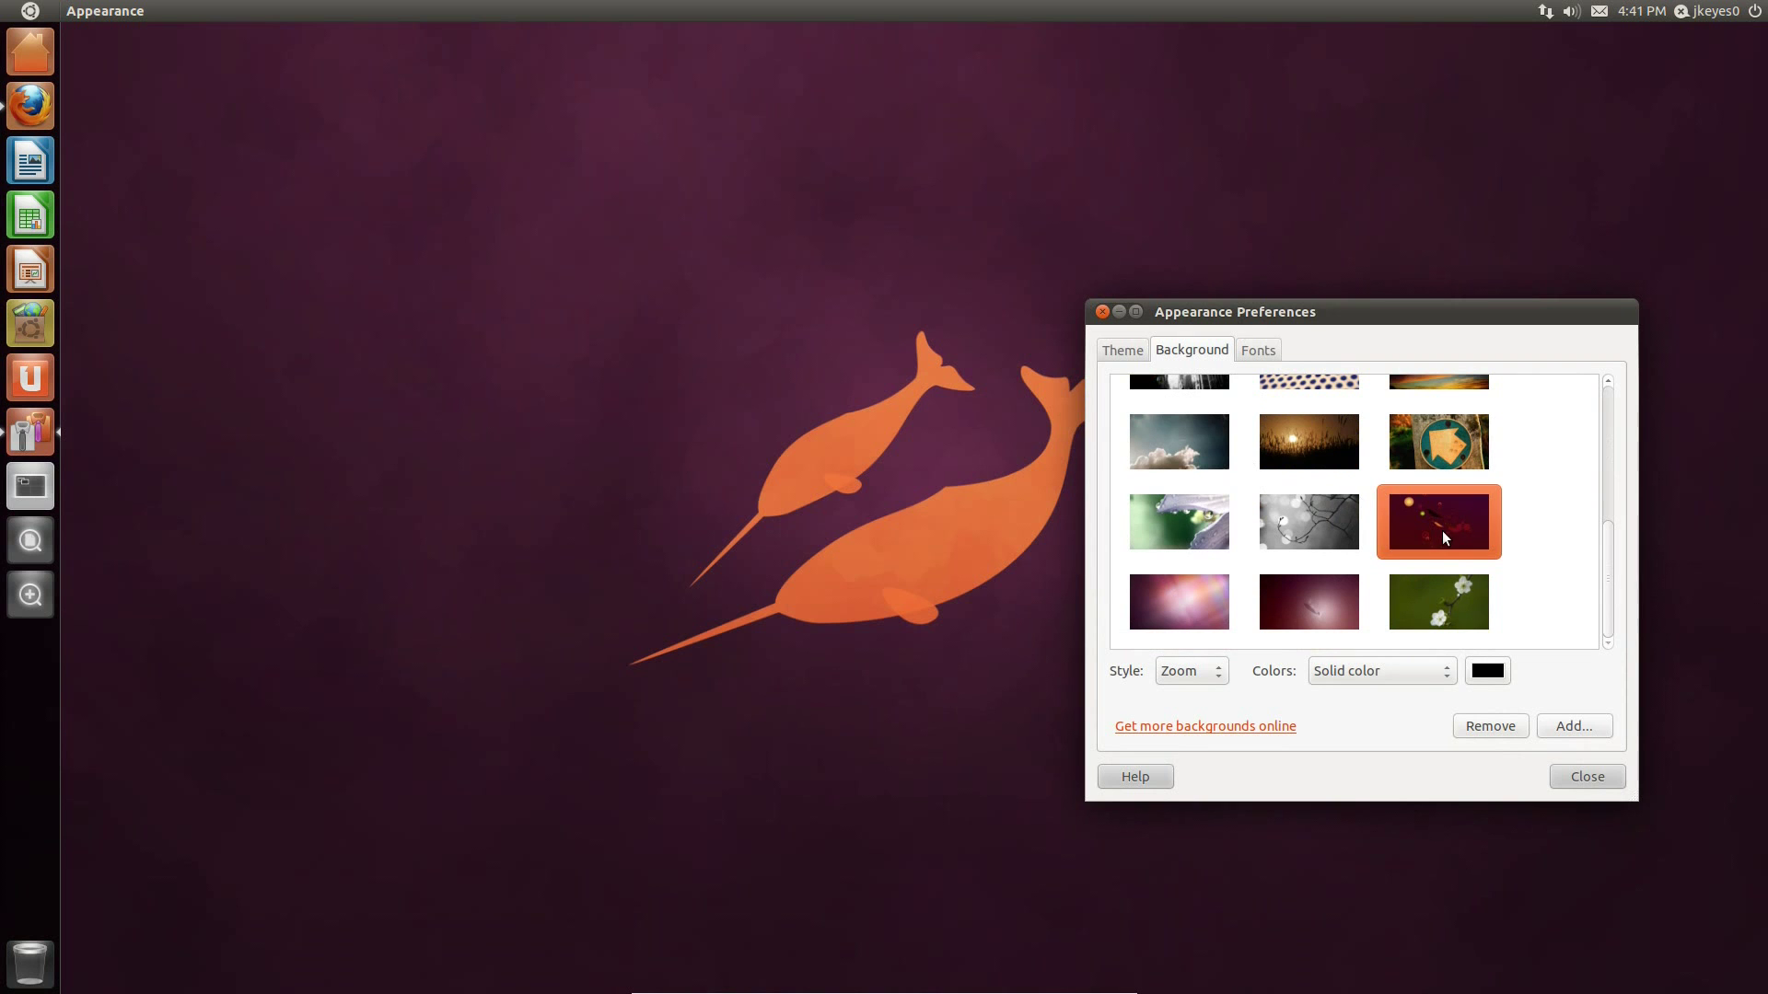
left_click(1309, 601)
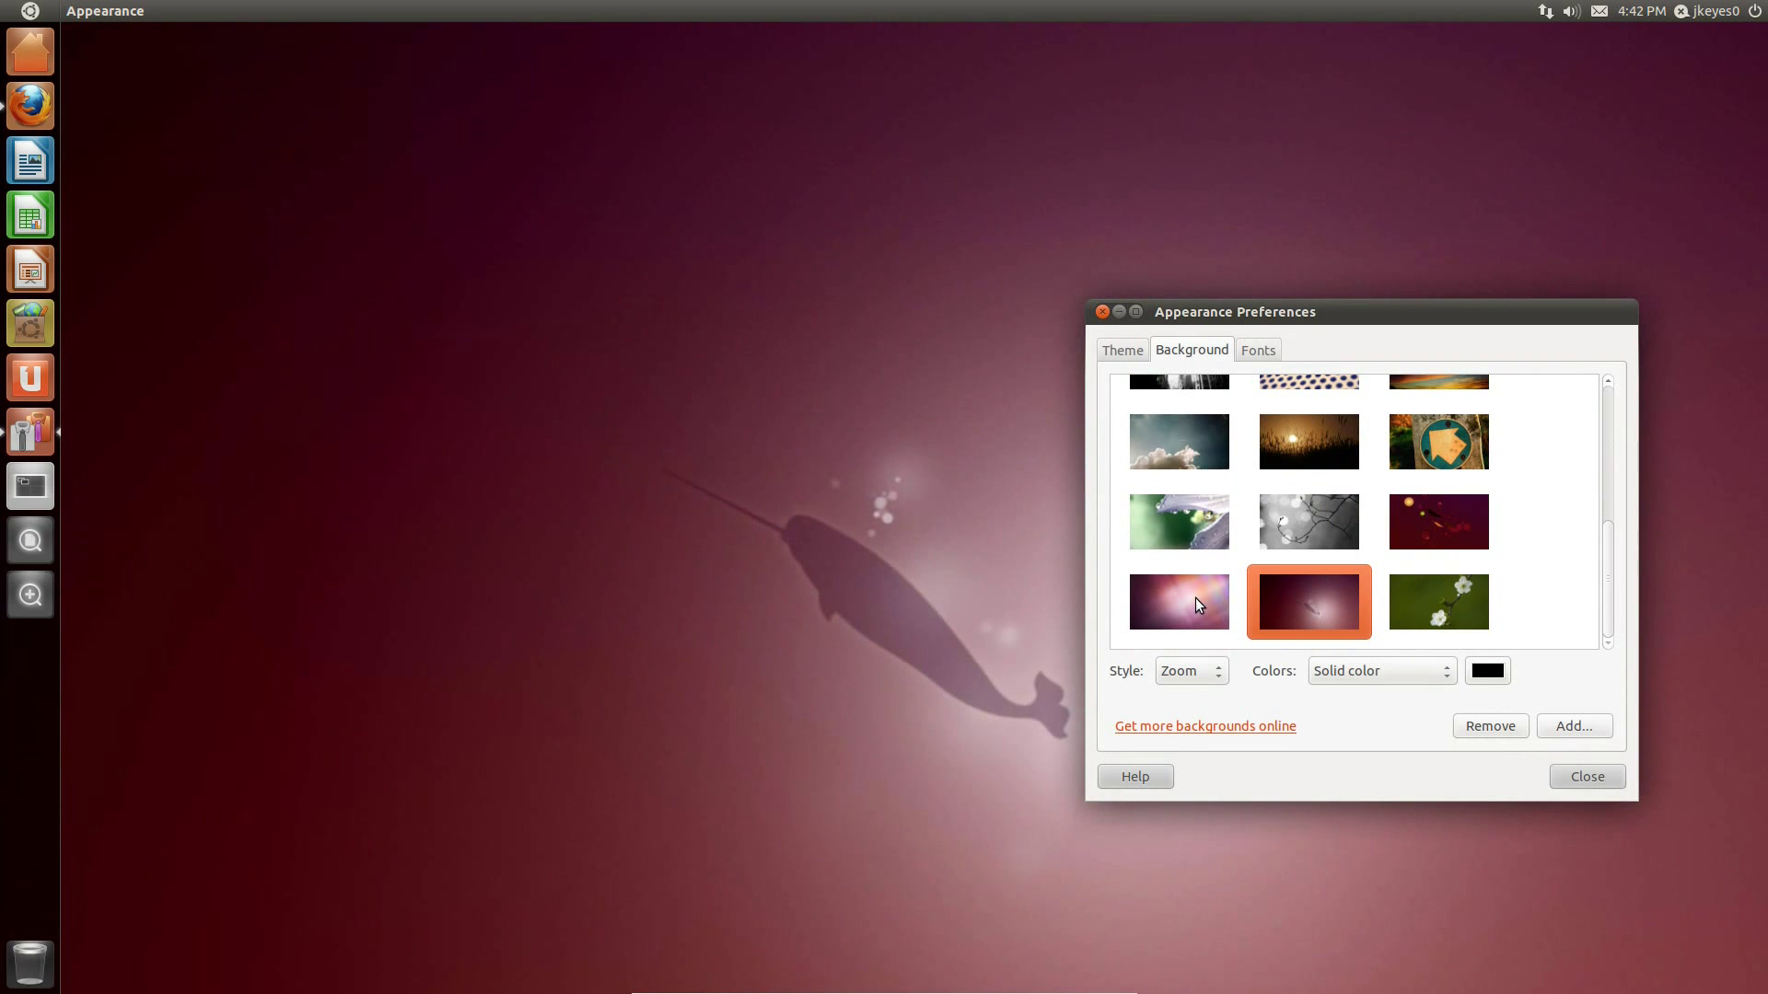
left_click(1195, 598)
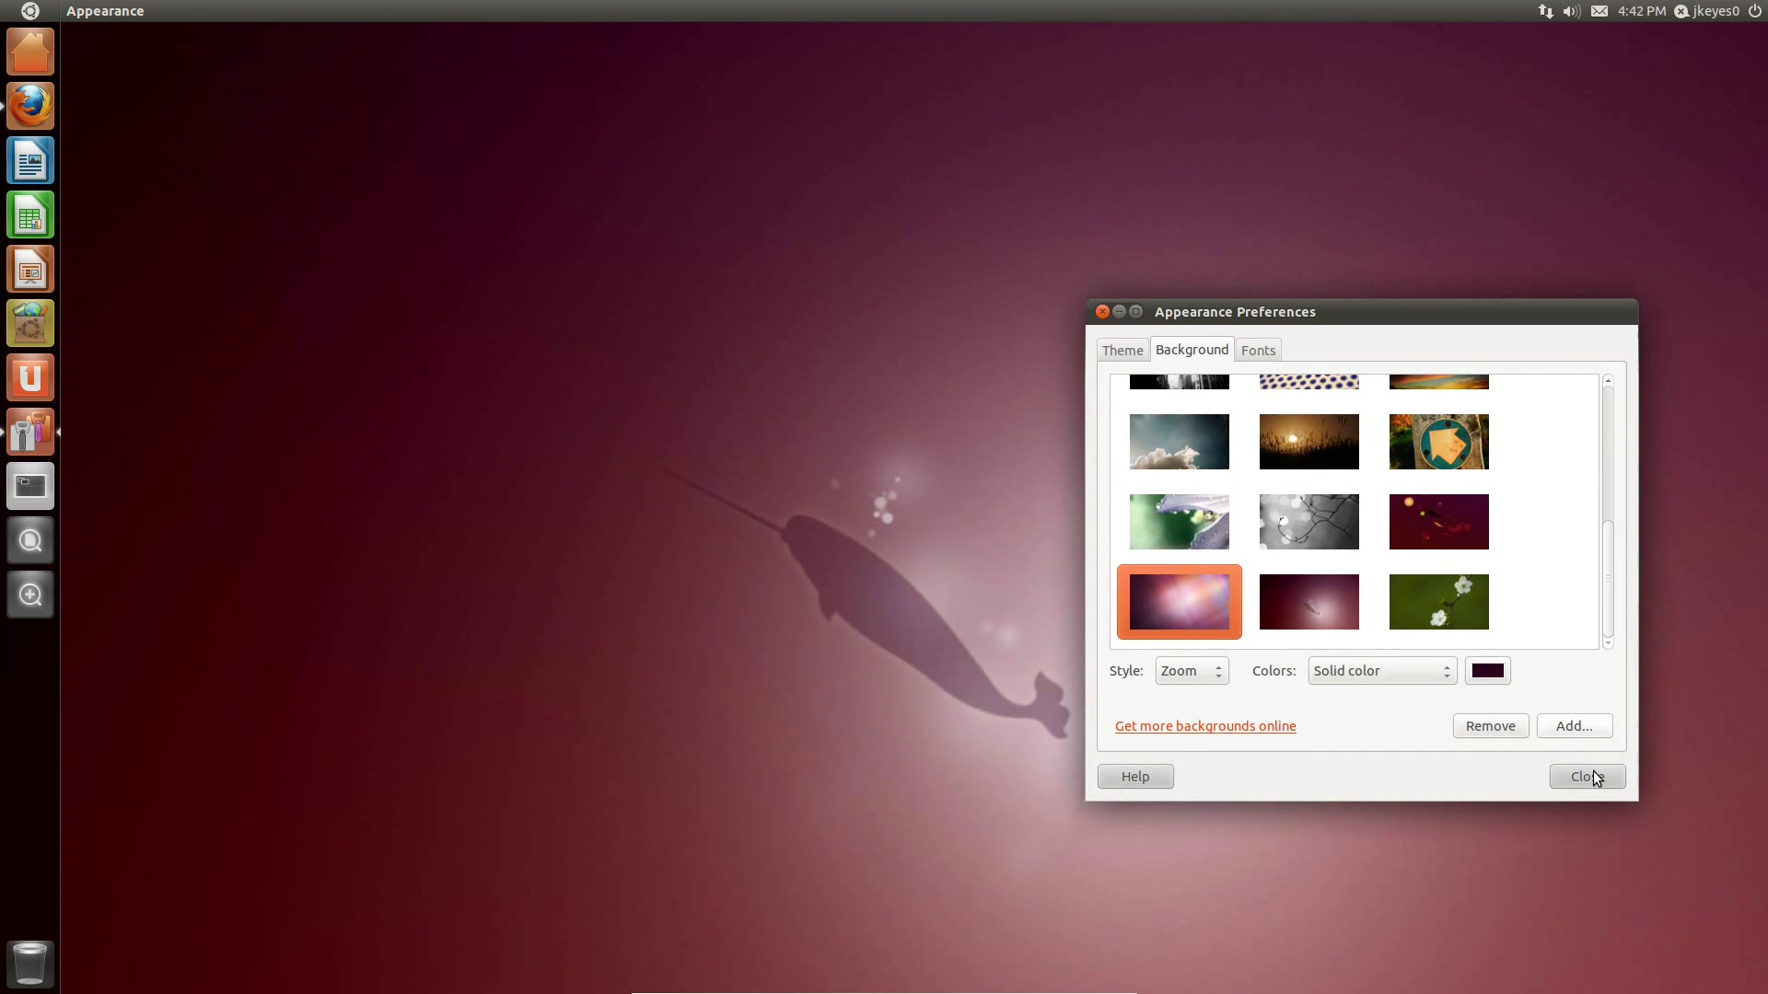
left_click(1582, 781)
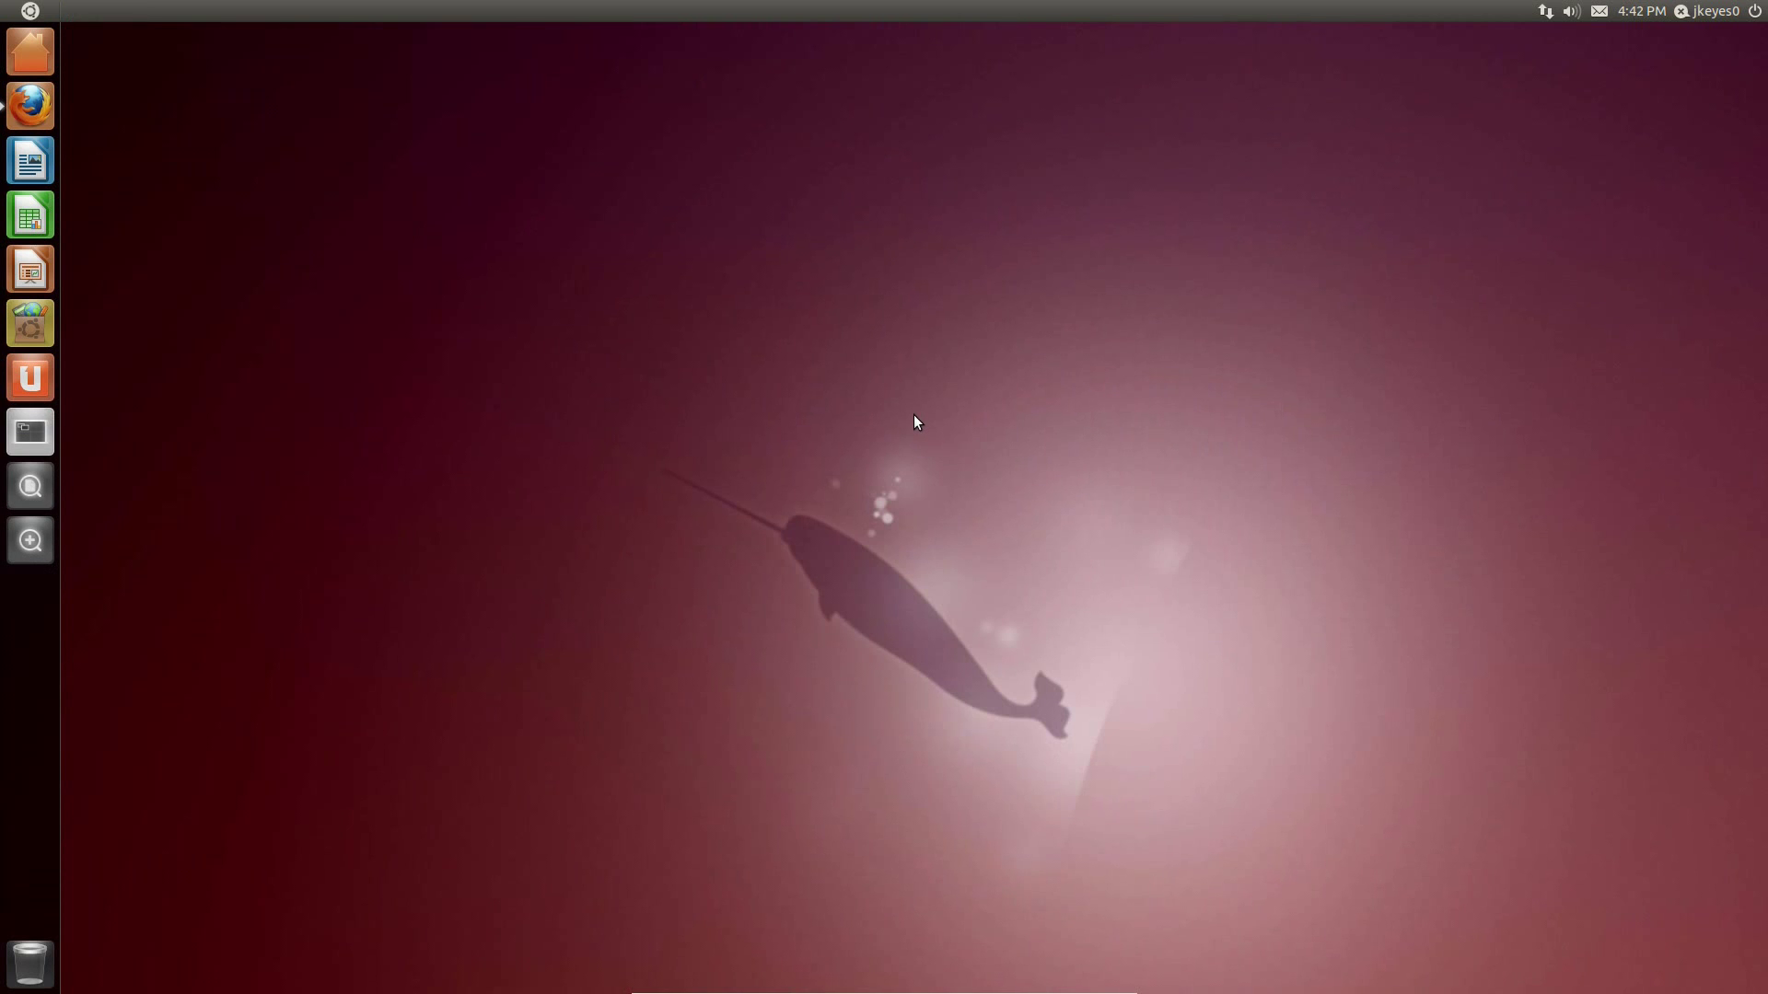